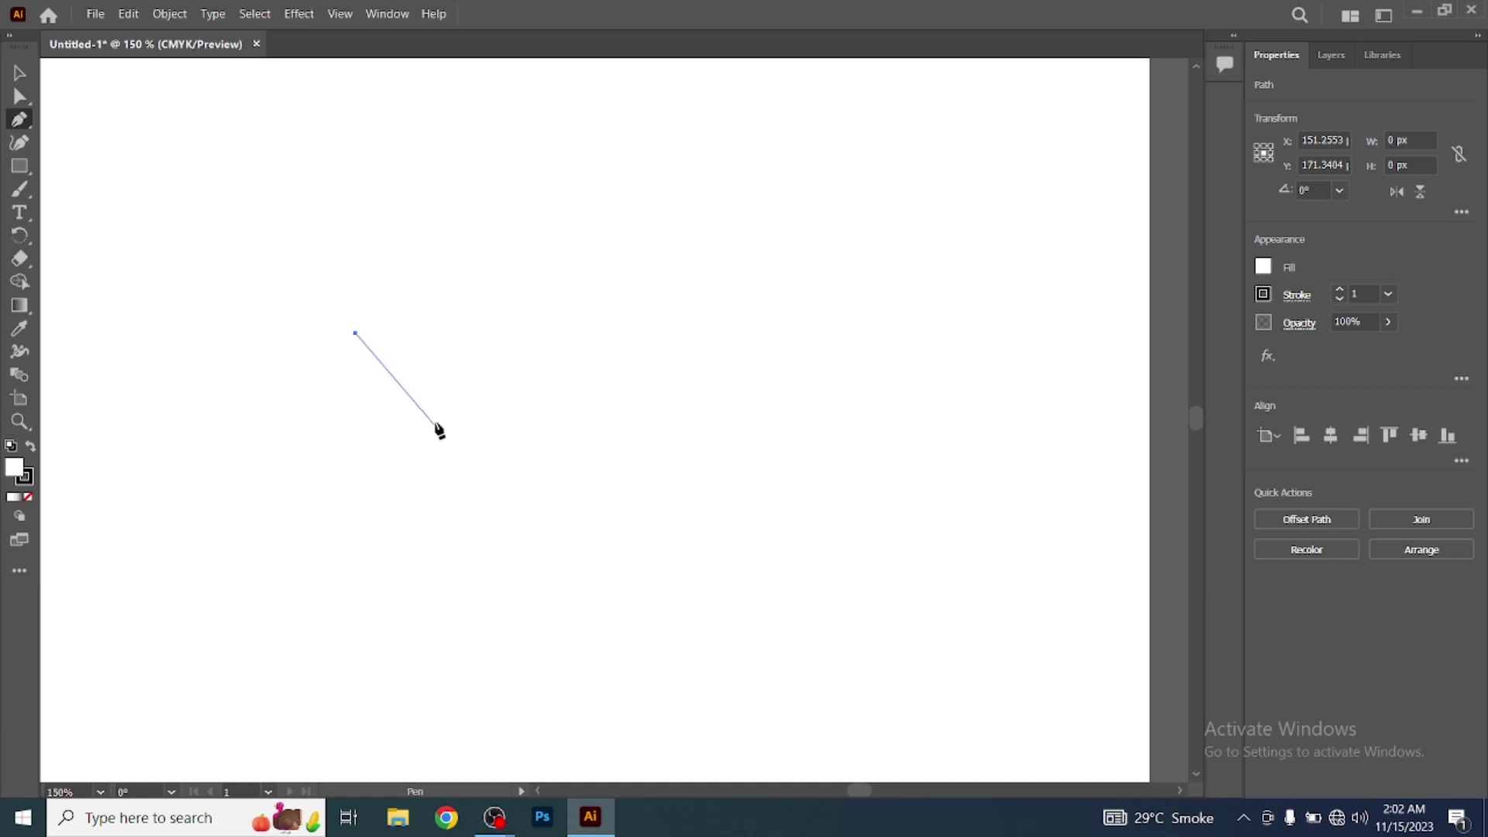
Draw the closed five-point angled roof with the Pen tool, using sharp corners and an inner peak
left_click(432, 425)
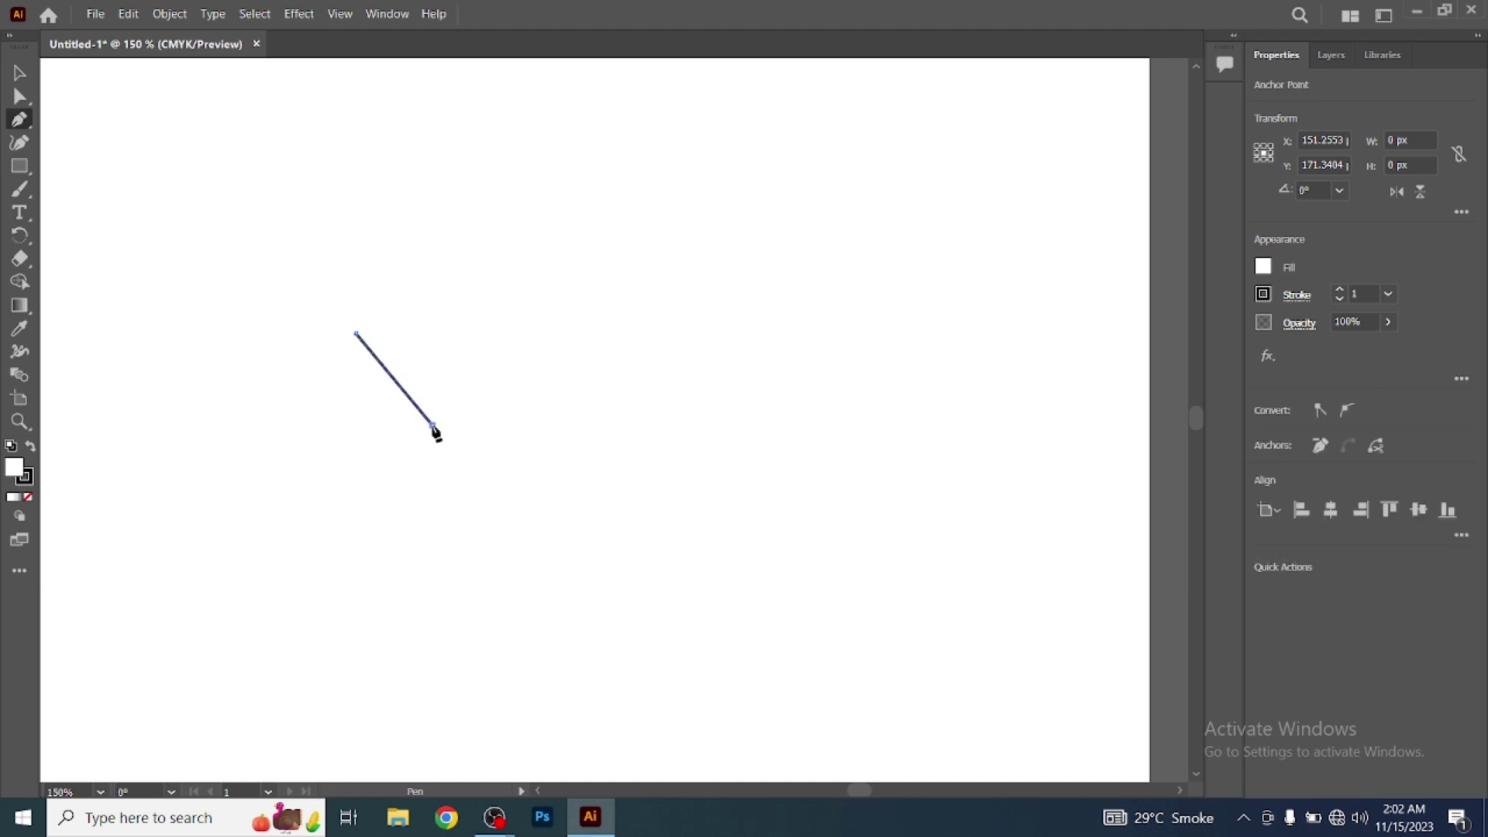
left_click(488, 292)
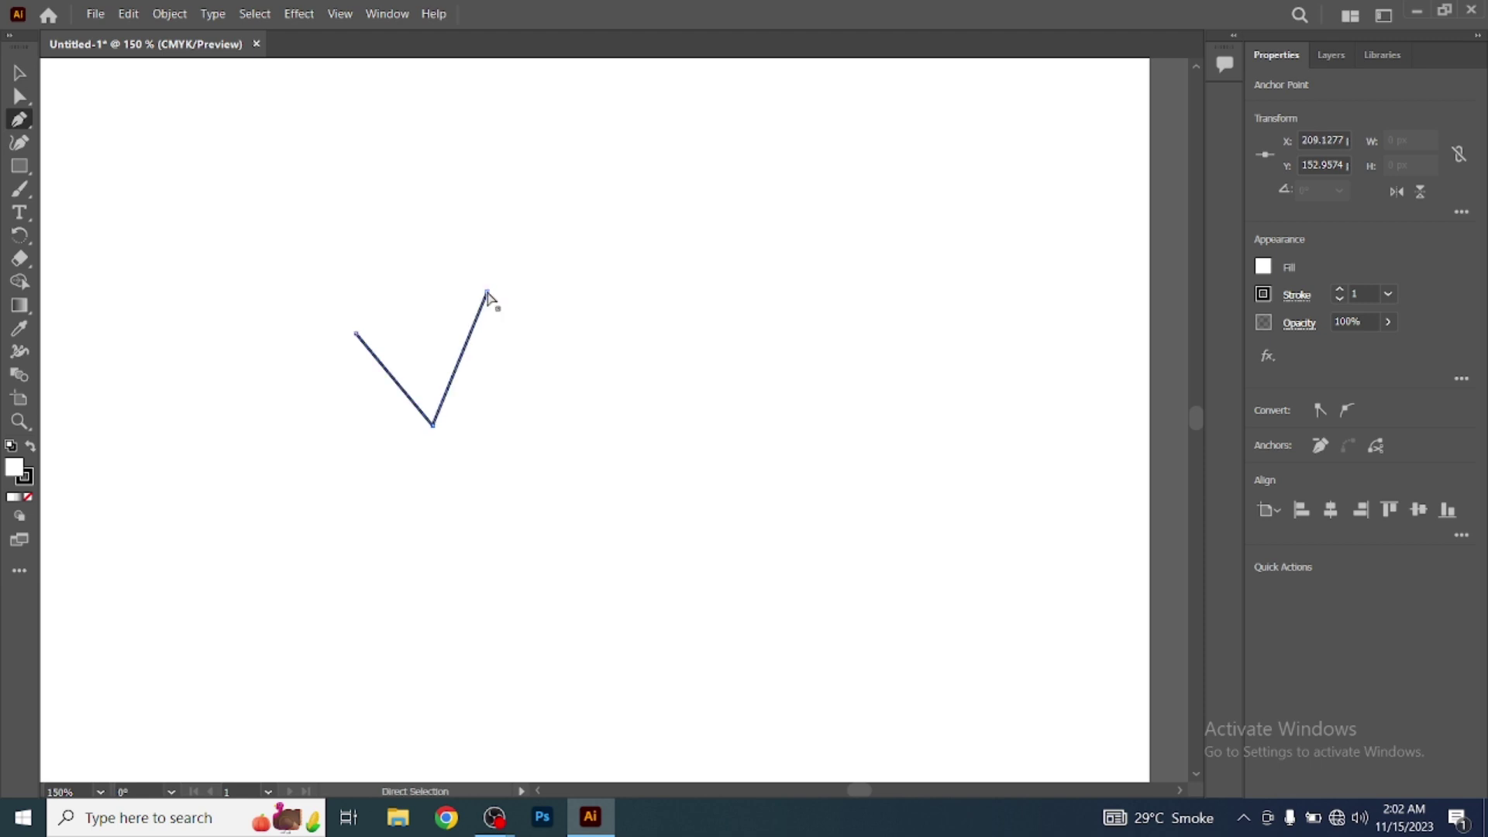
key("ctrl+z")
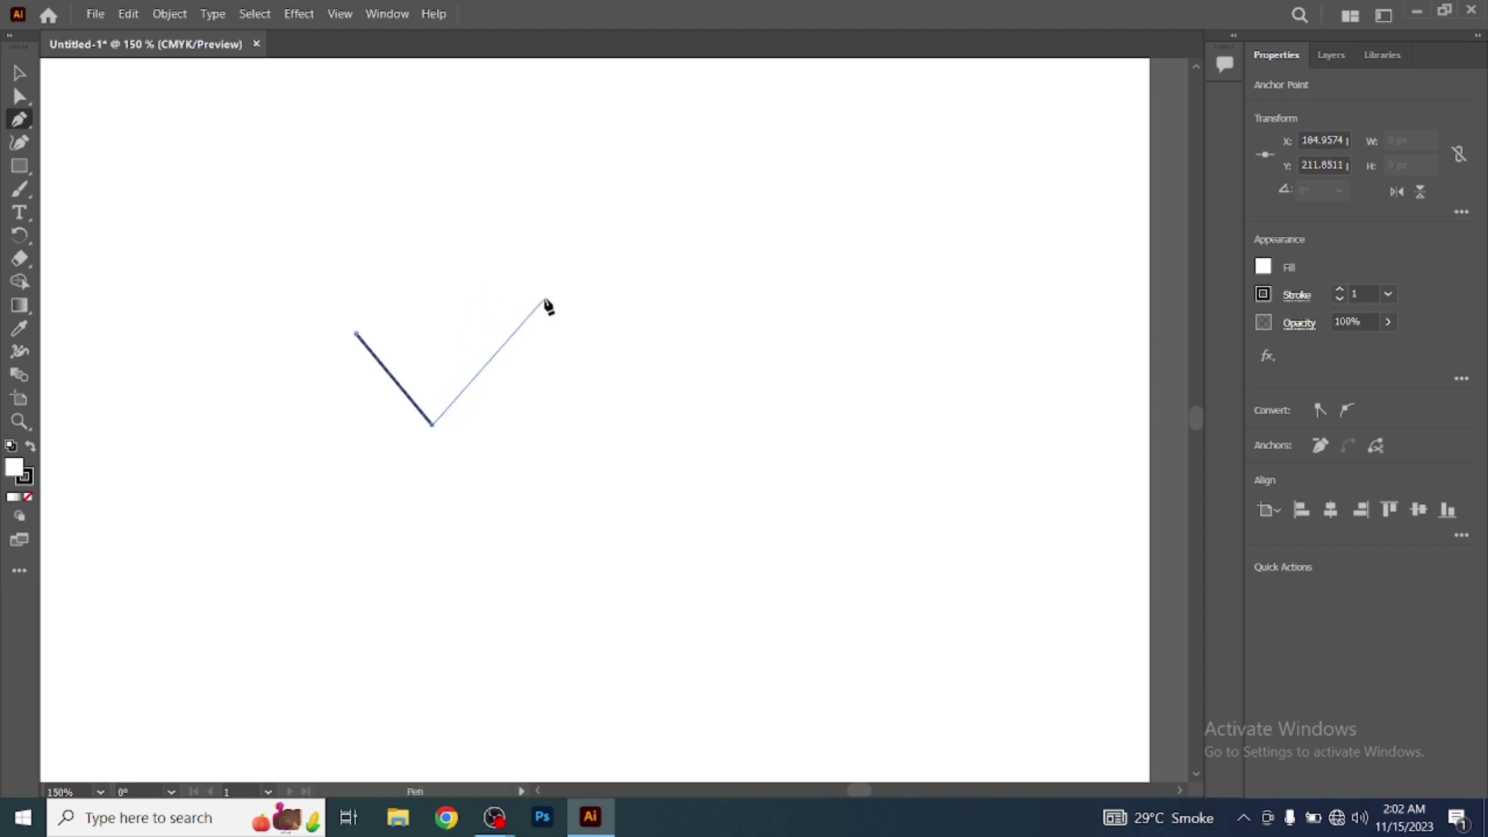
left_click(544, 298)
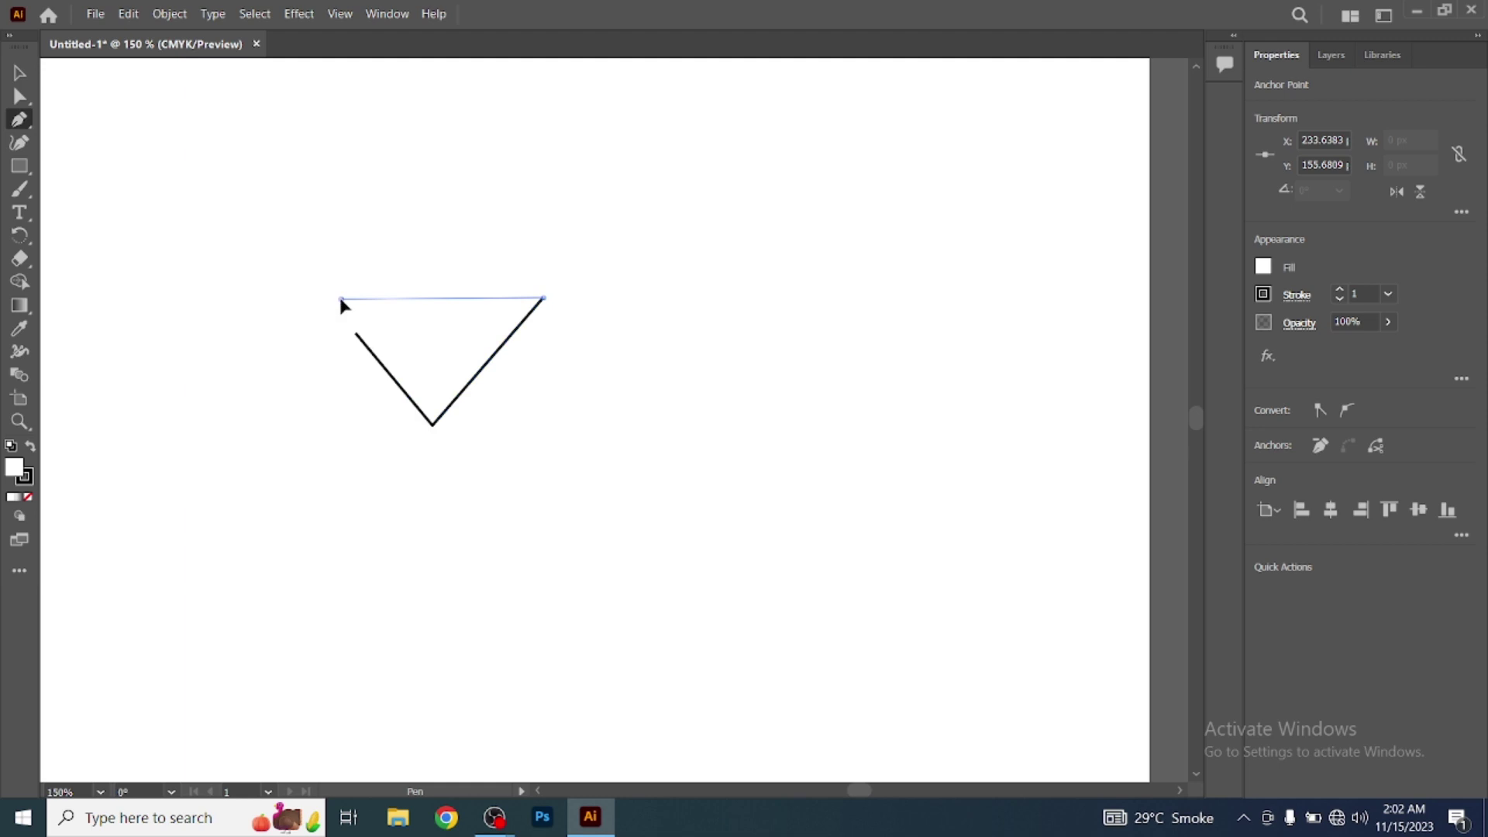
left_click(341, 298)
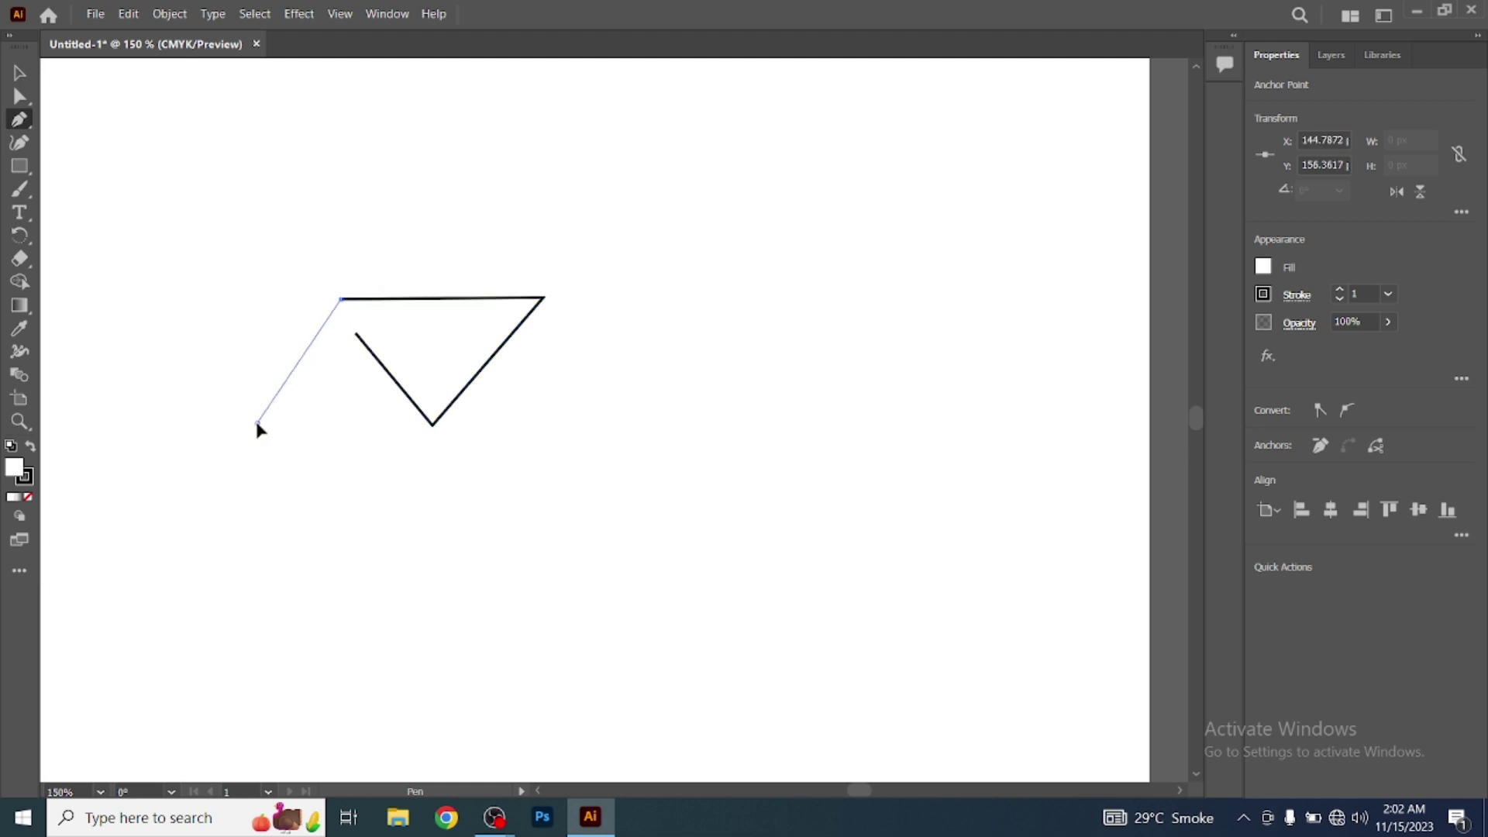
left_click_drag(257, 425, 311, 361)
key("ctrl+z")
left_click(256, 424)
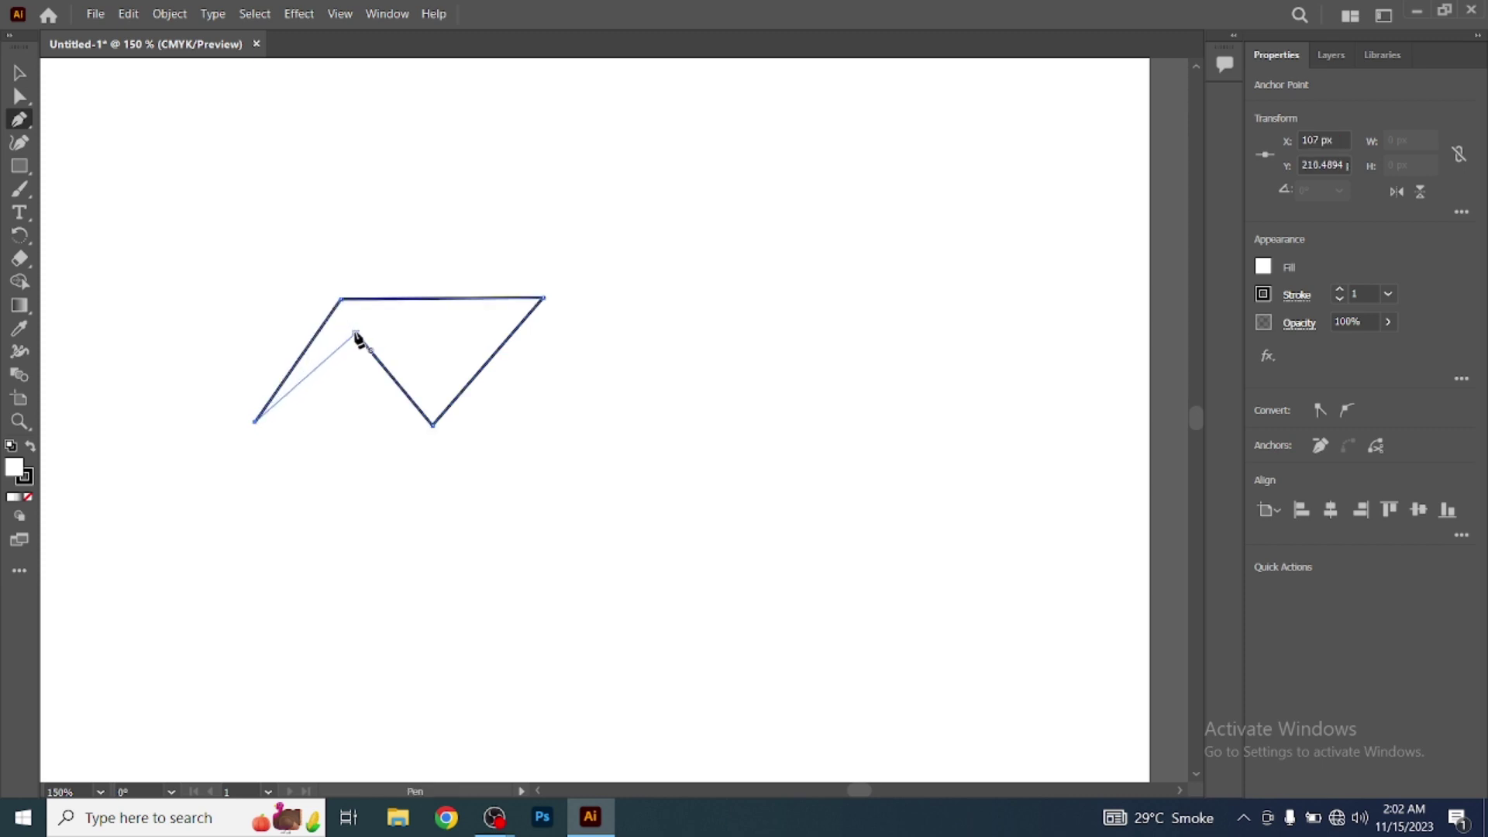
left_click(356, 334)
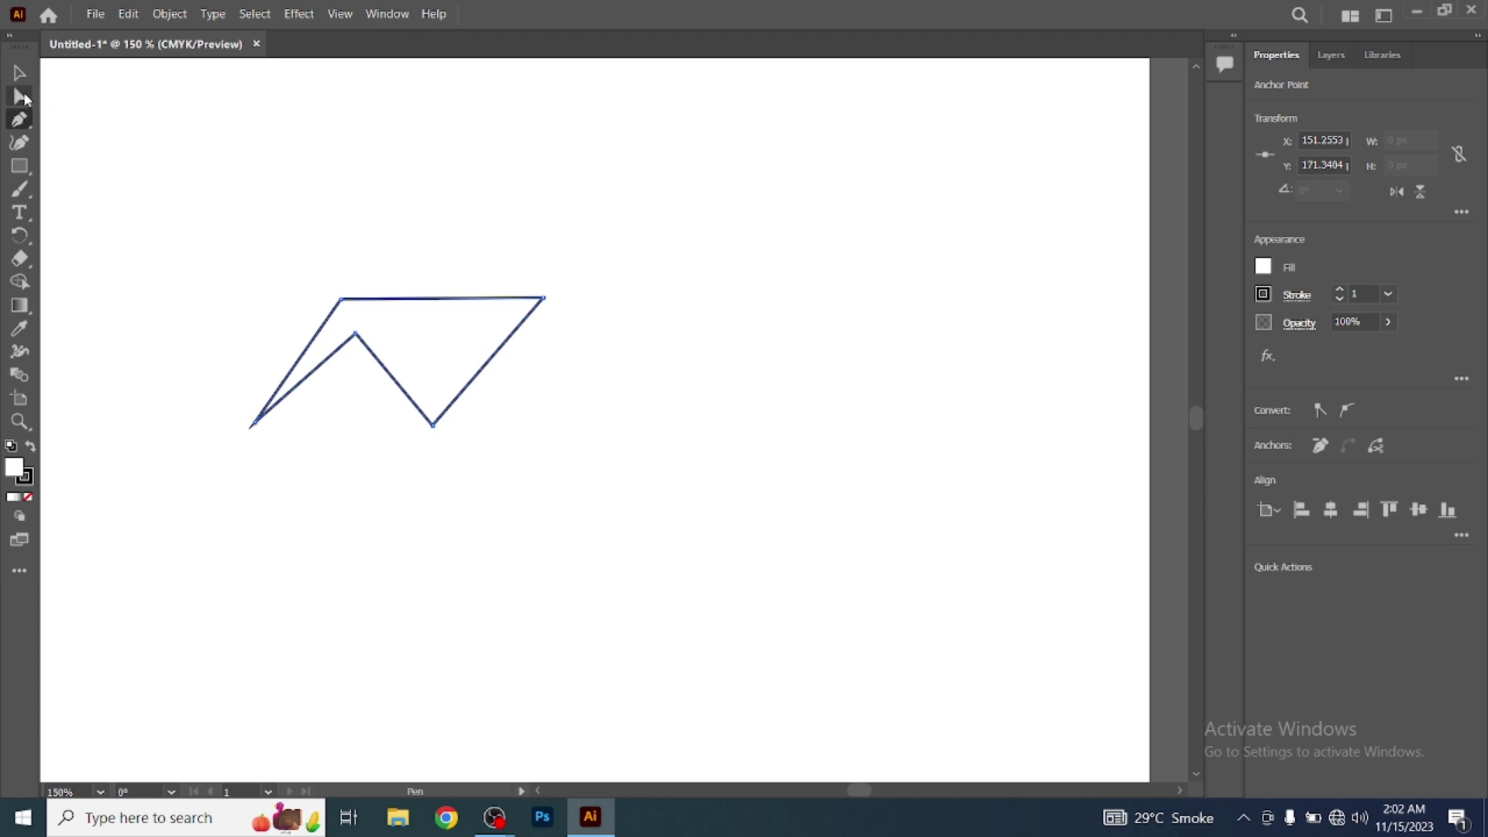
Move the roof's inner peak left, lower its bottom point, and fine-tune the top-left corner
left_click(21, 97)
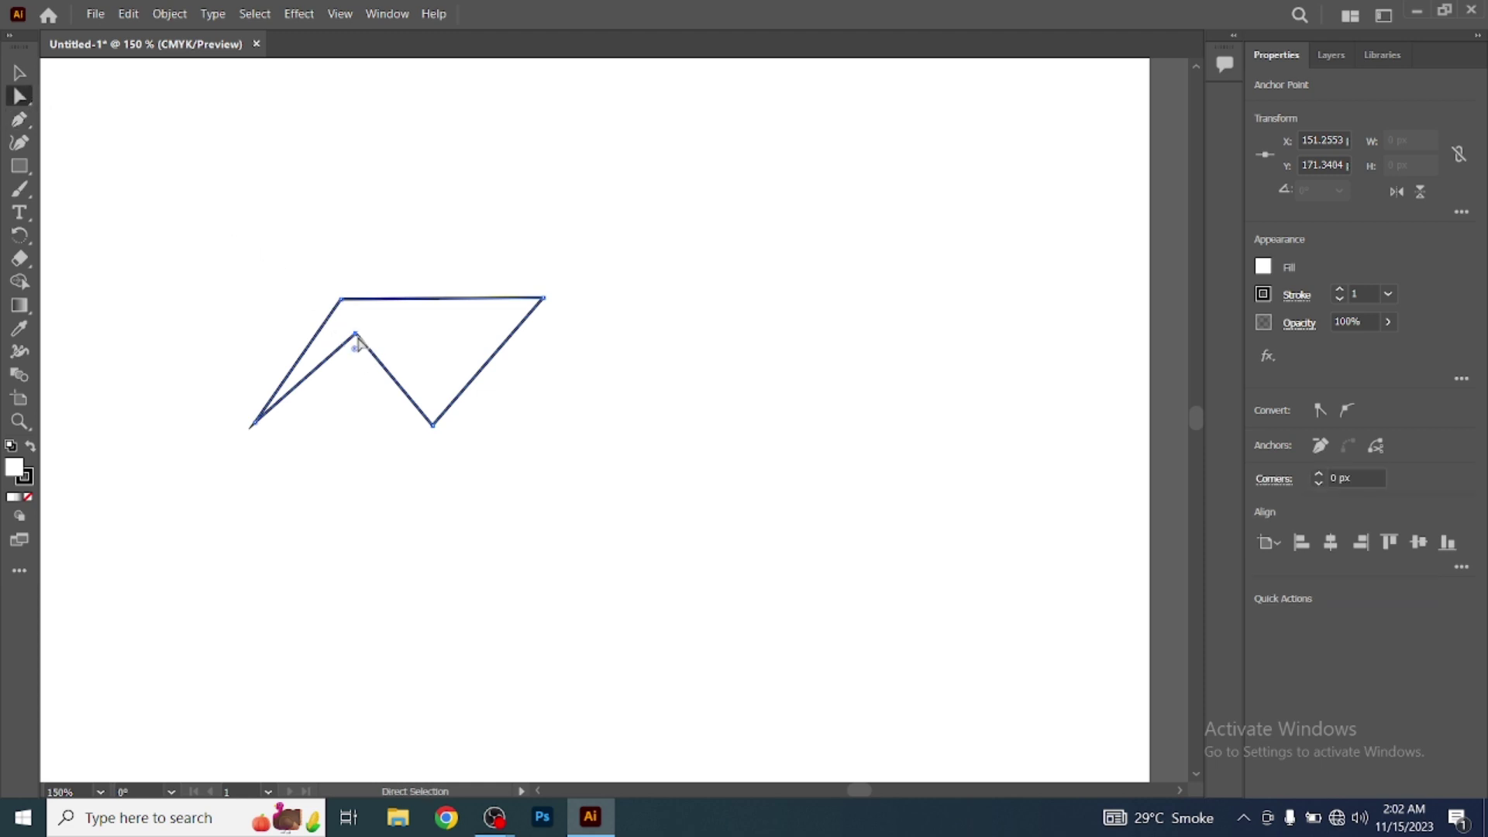
left_click_drag(358, 338, 355, 332)
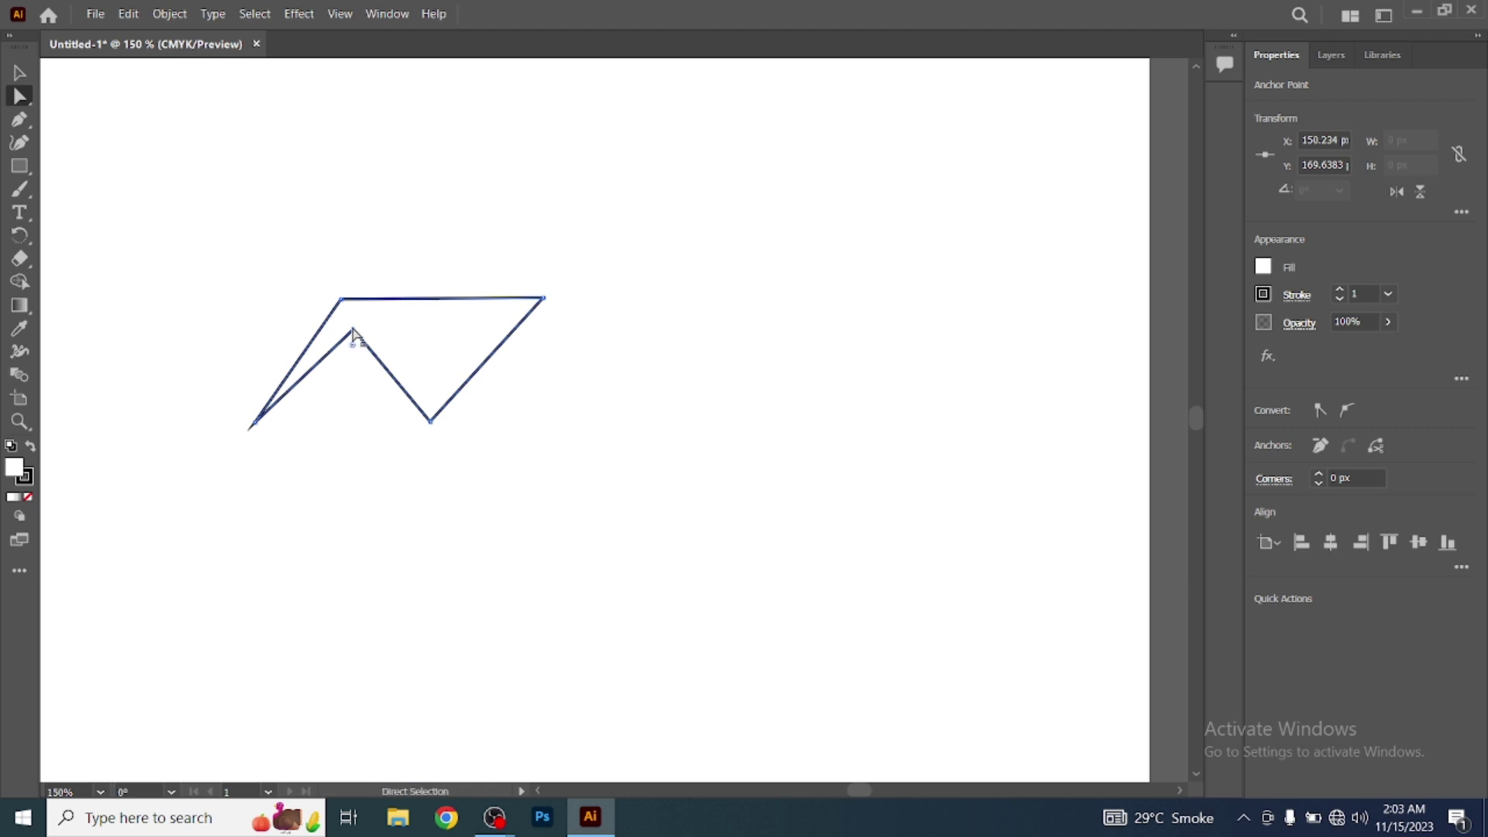
left_click_drag(353, 329, 346, 319)
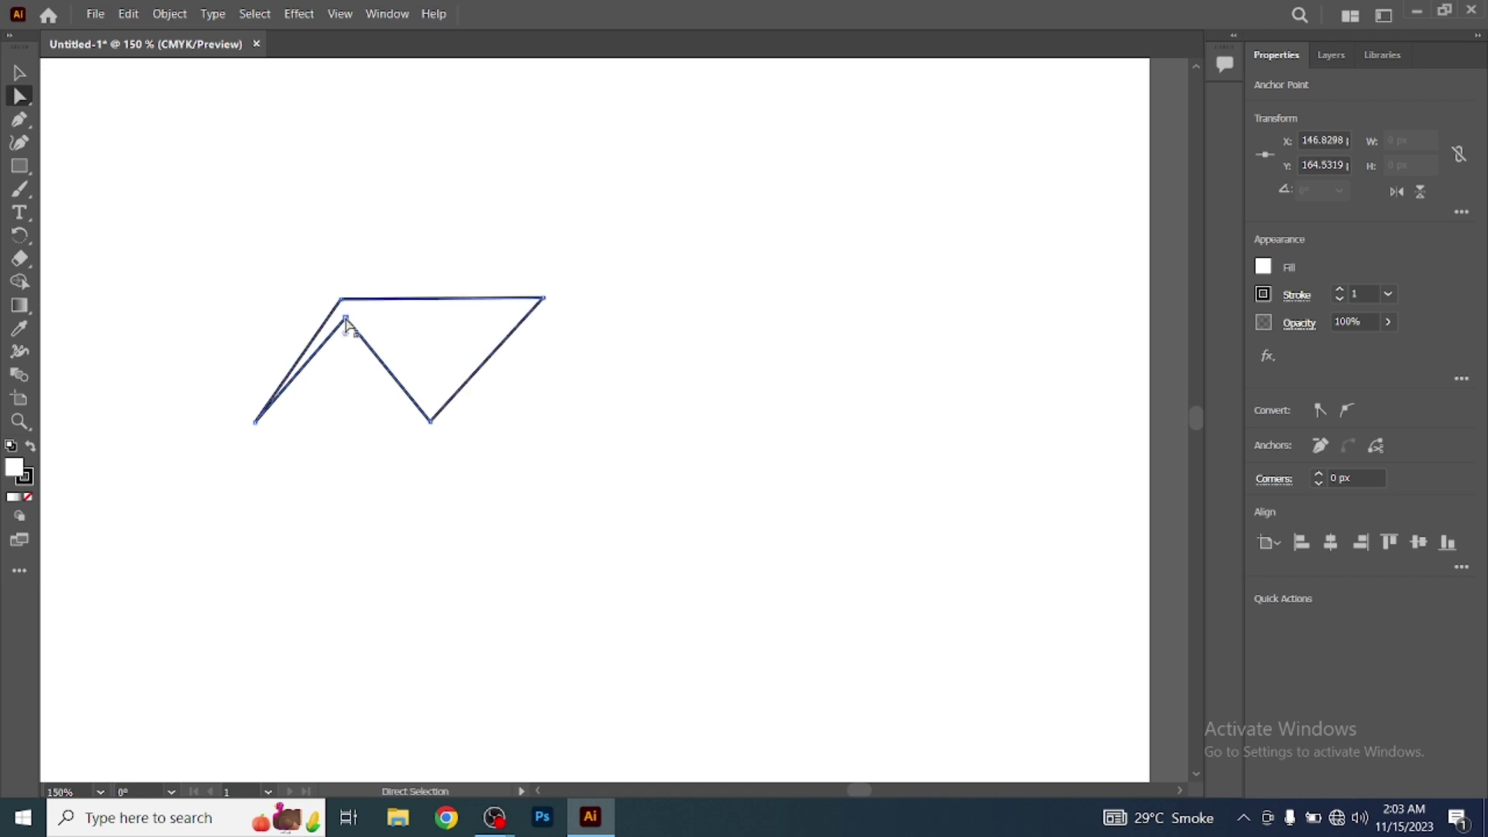
left_click(431, 424)
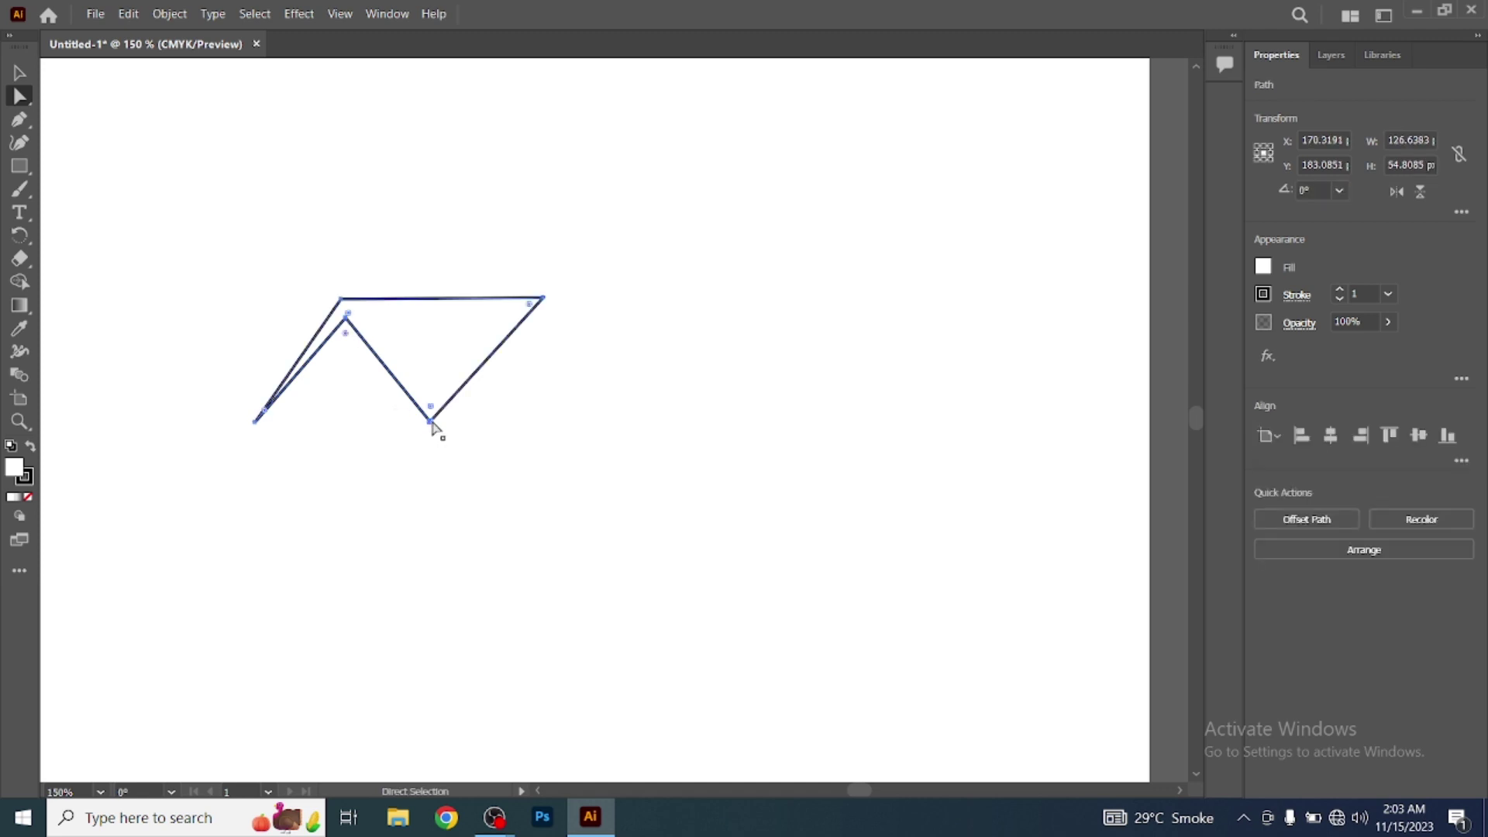
left_click_drag(431, 423, 437, 436)
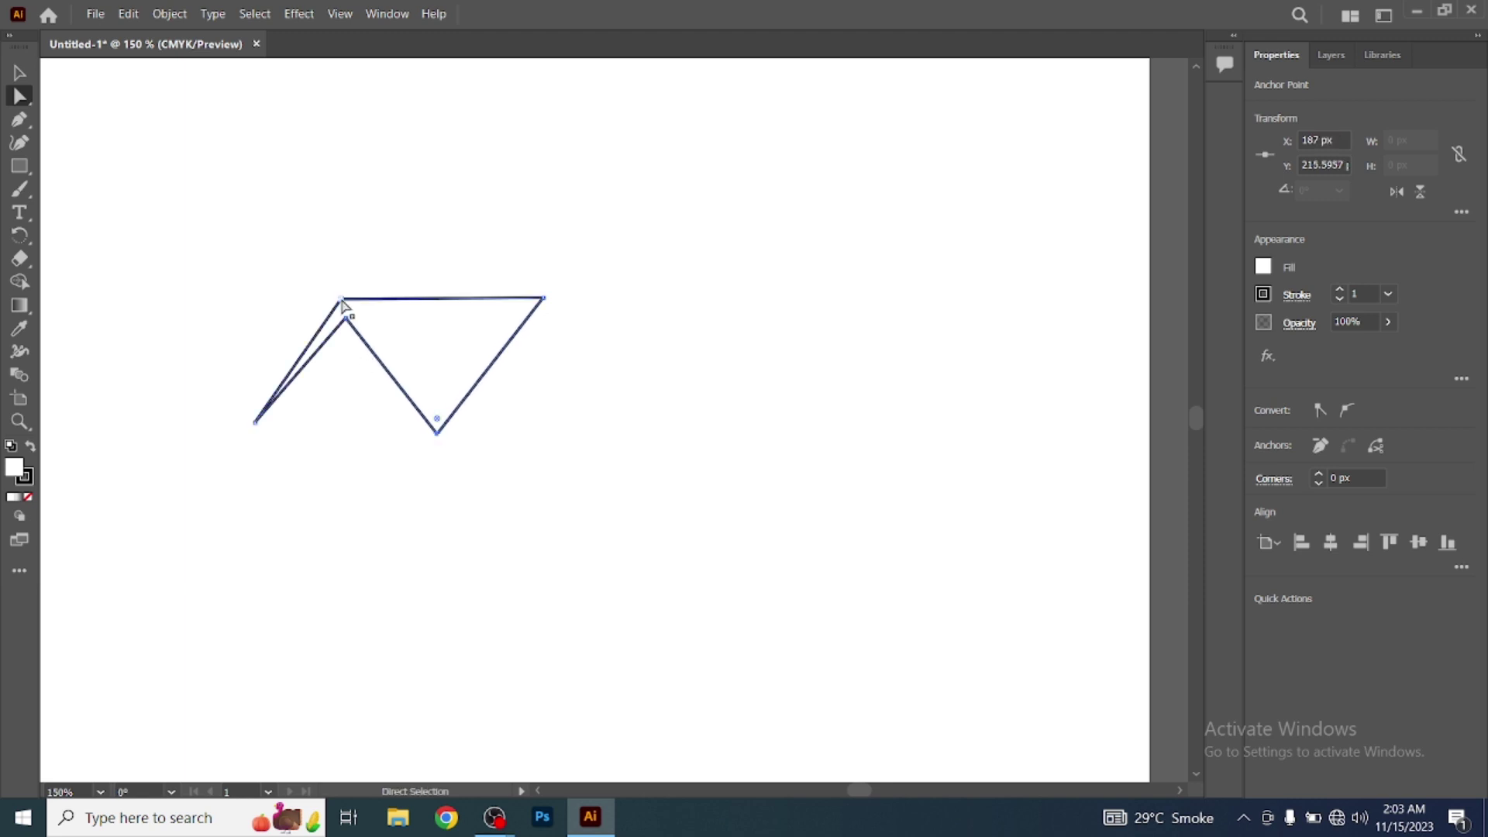
left_click_drag(343, 302, 347, 296)
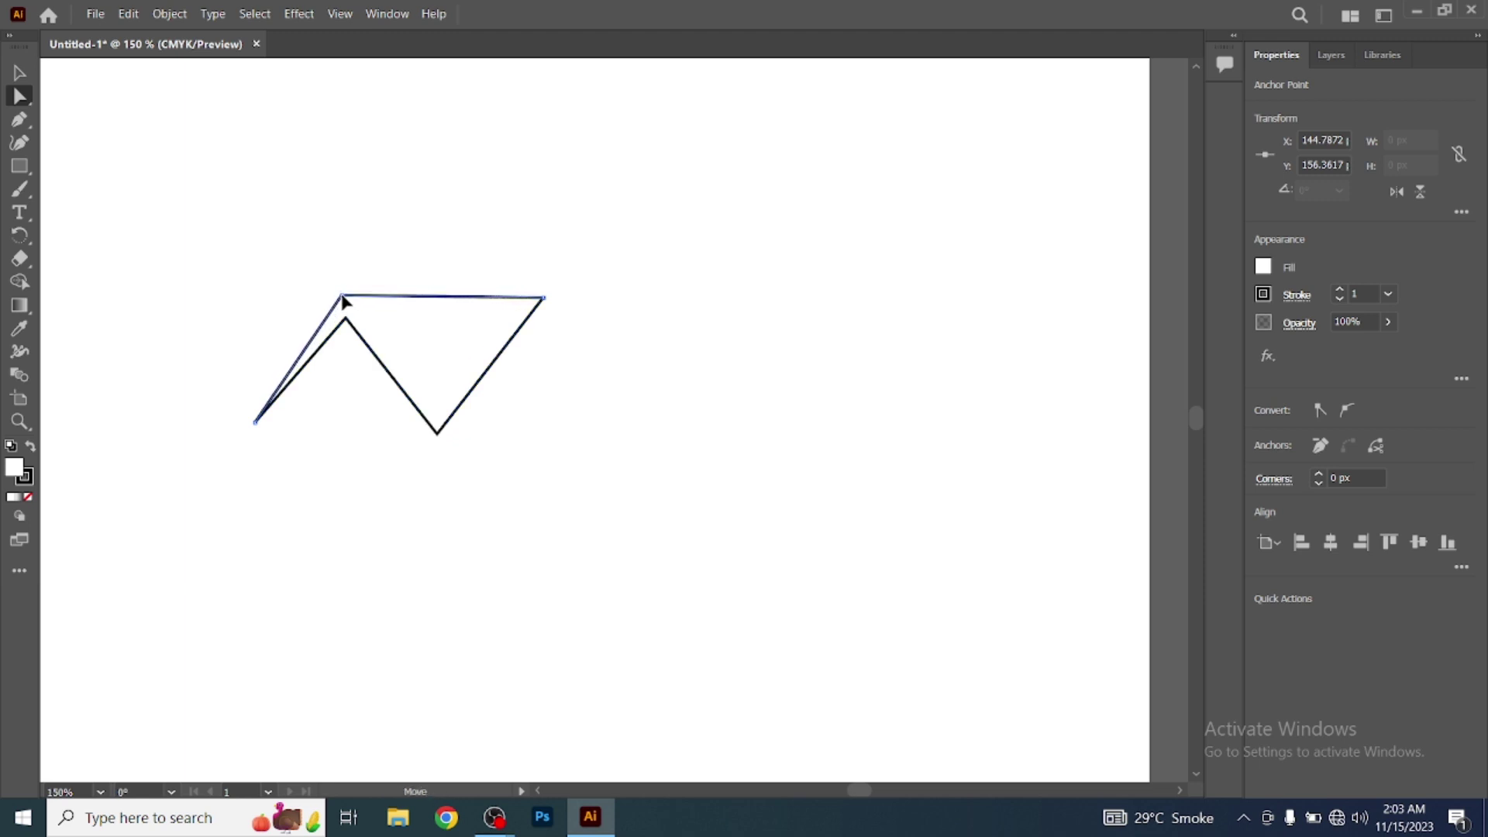
left_click_drag(347, 296, 340, 296)
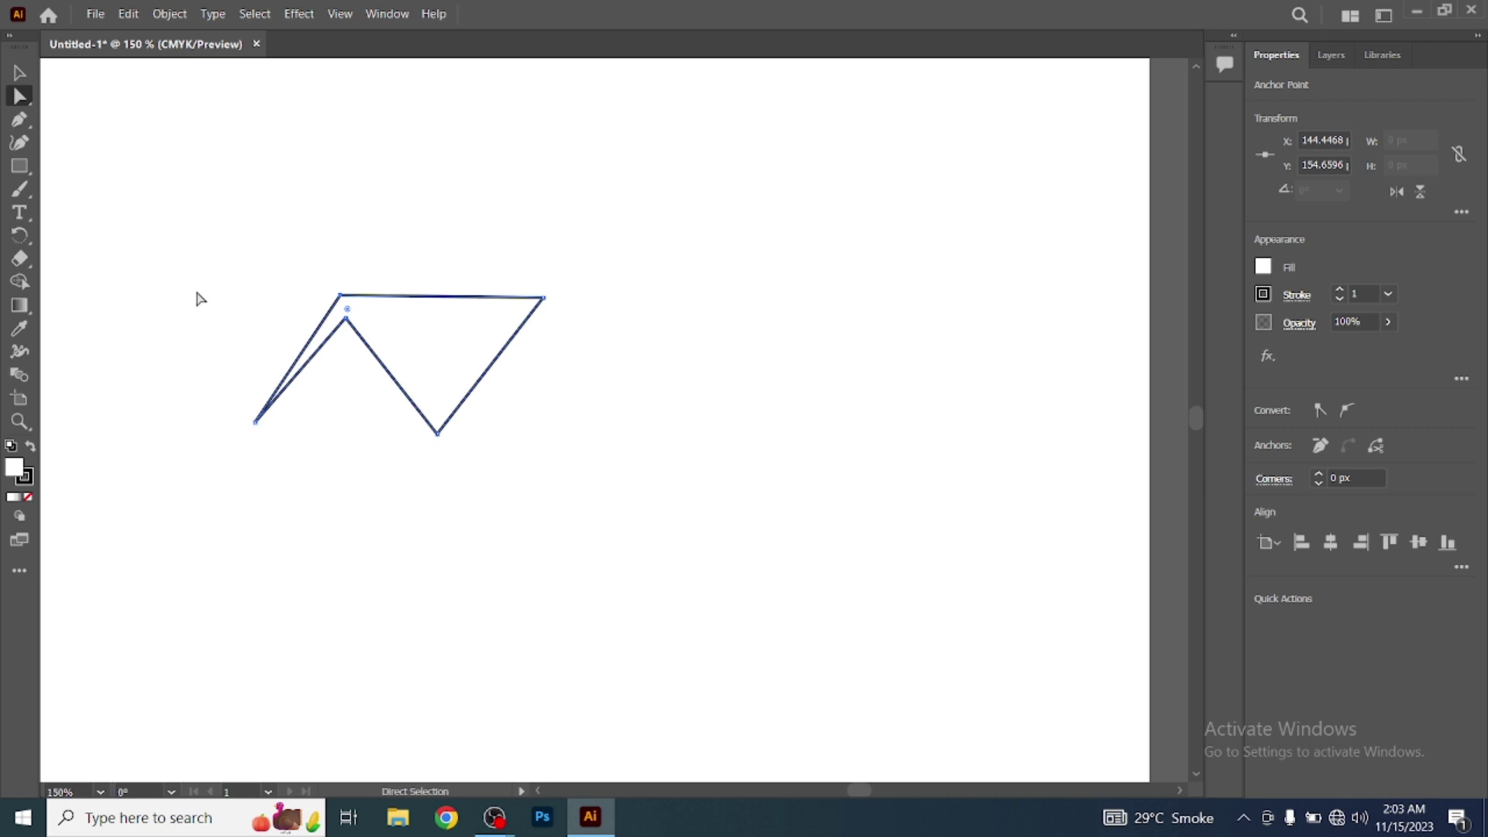
Fill the roof with brown #6D3600 via the Color Picker
double_click(12, 468)
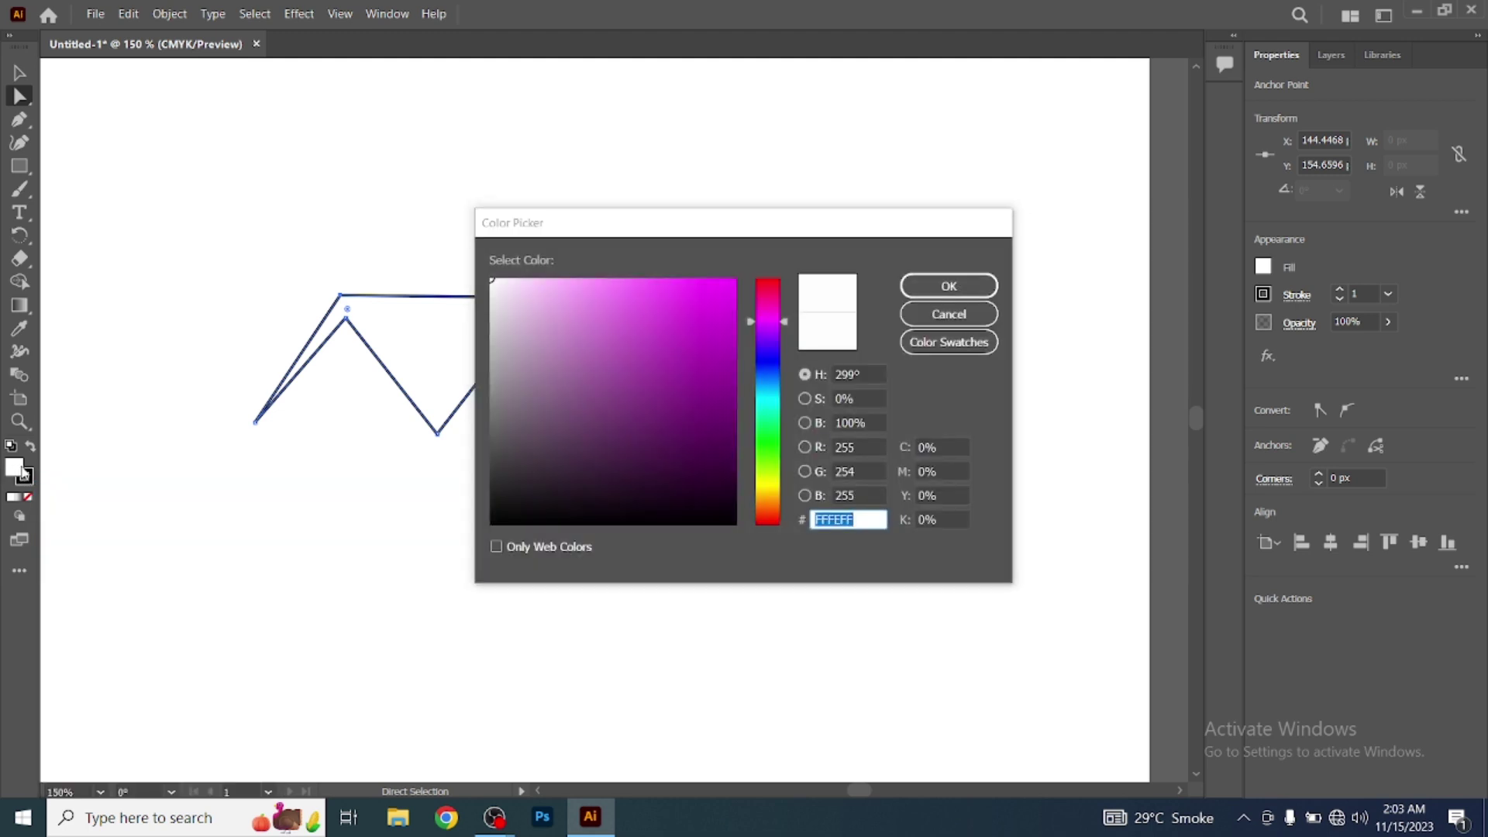
left_click_drag(787, 325, 799, 431)
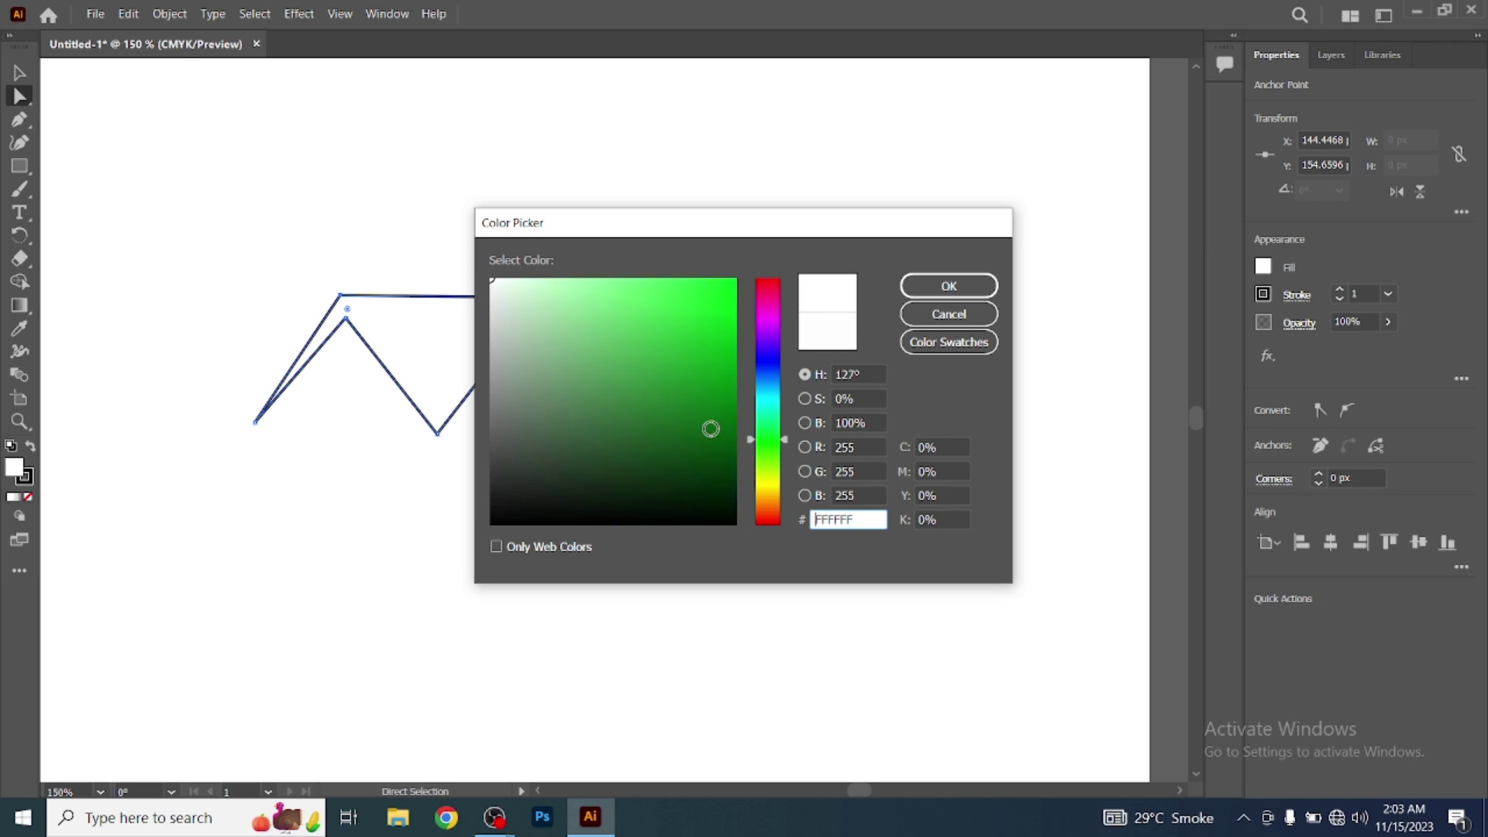
left_click_drag(708, 428, 760, 430)
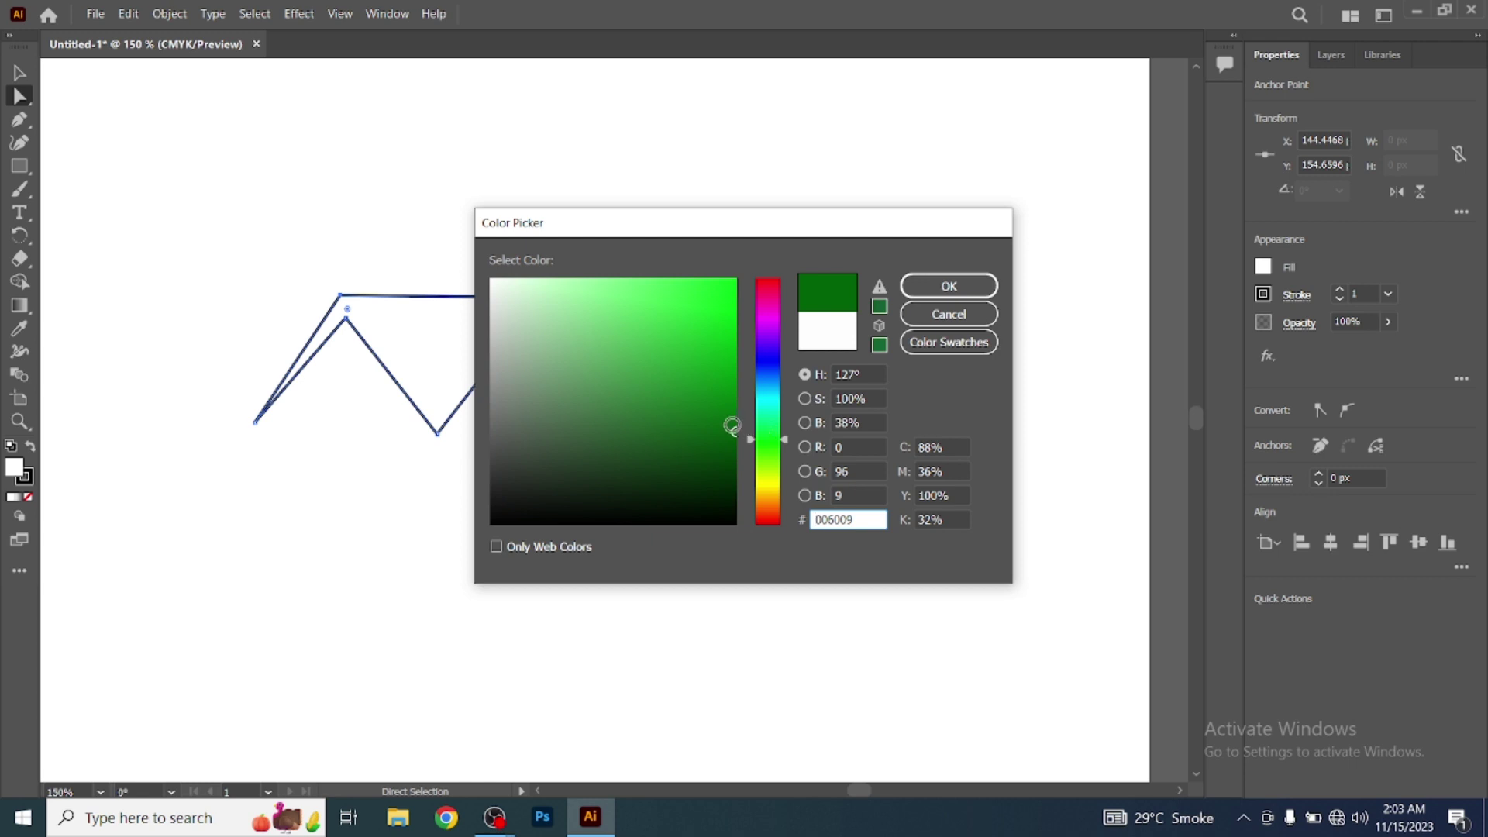
left_click_drag(733, 431, 739, 447)
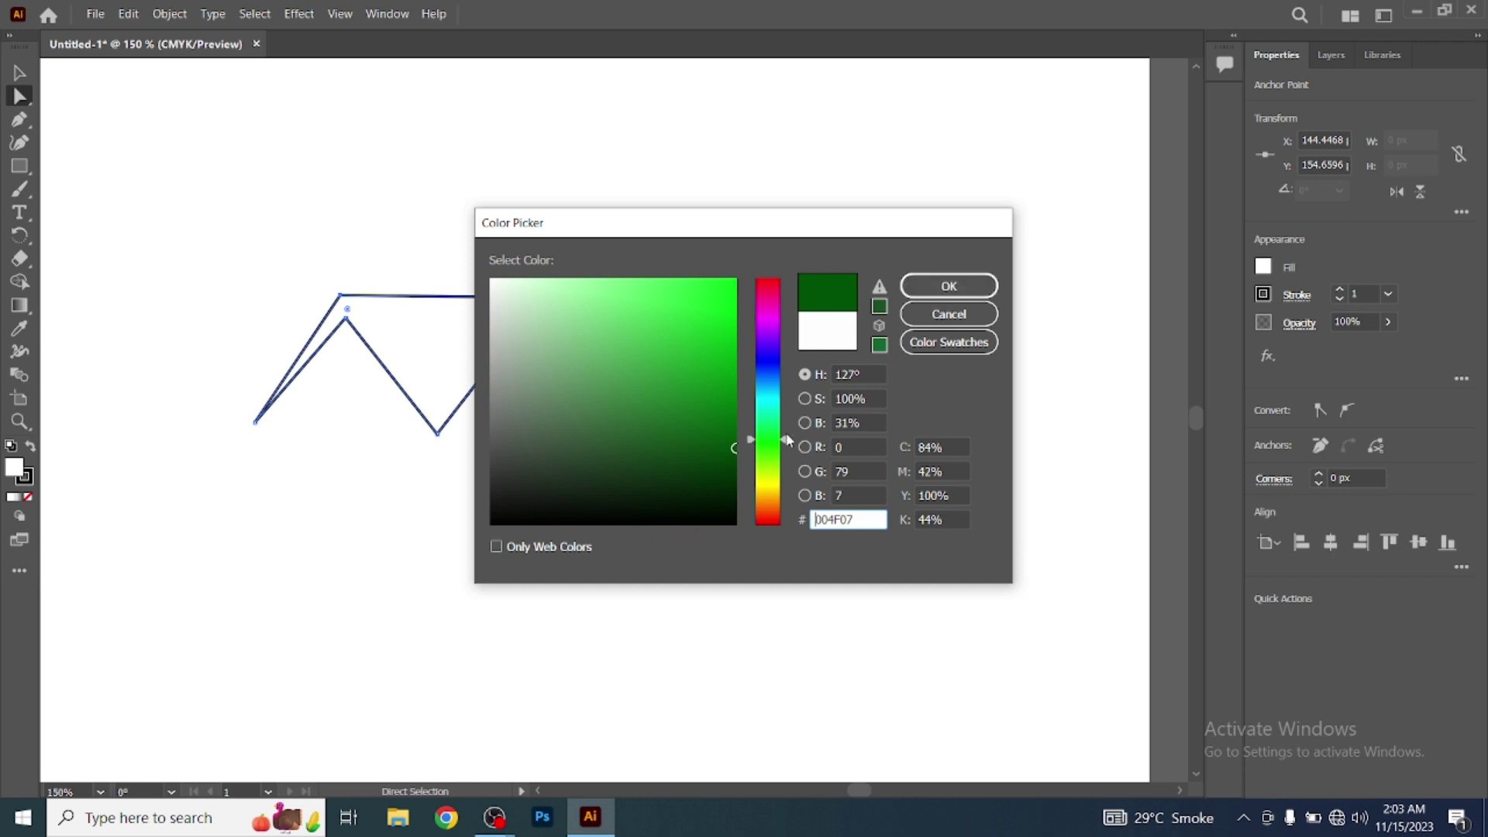
left_click_drag(787, 439, 789, 505)
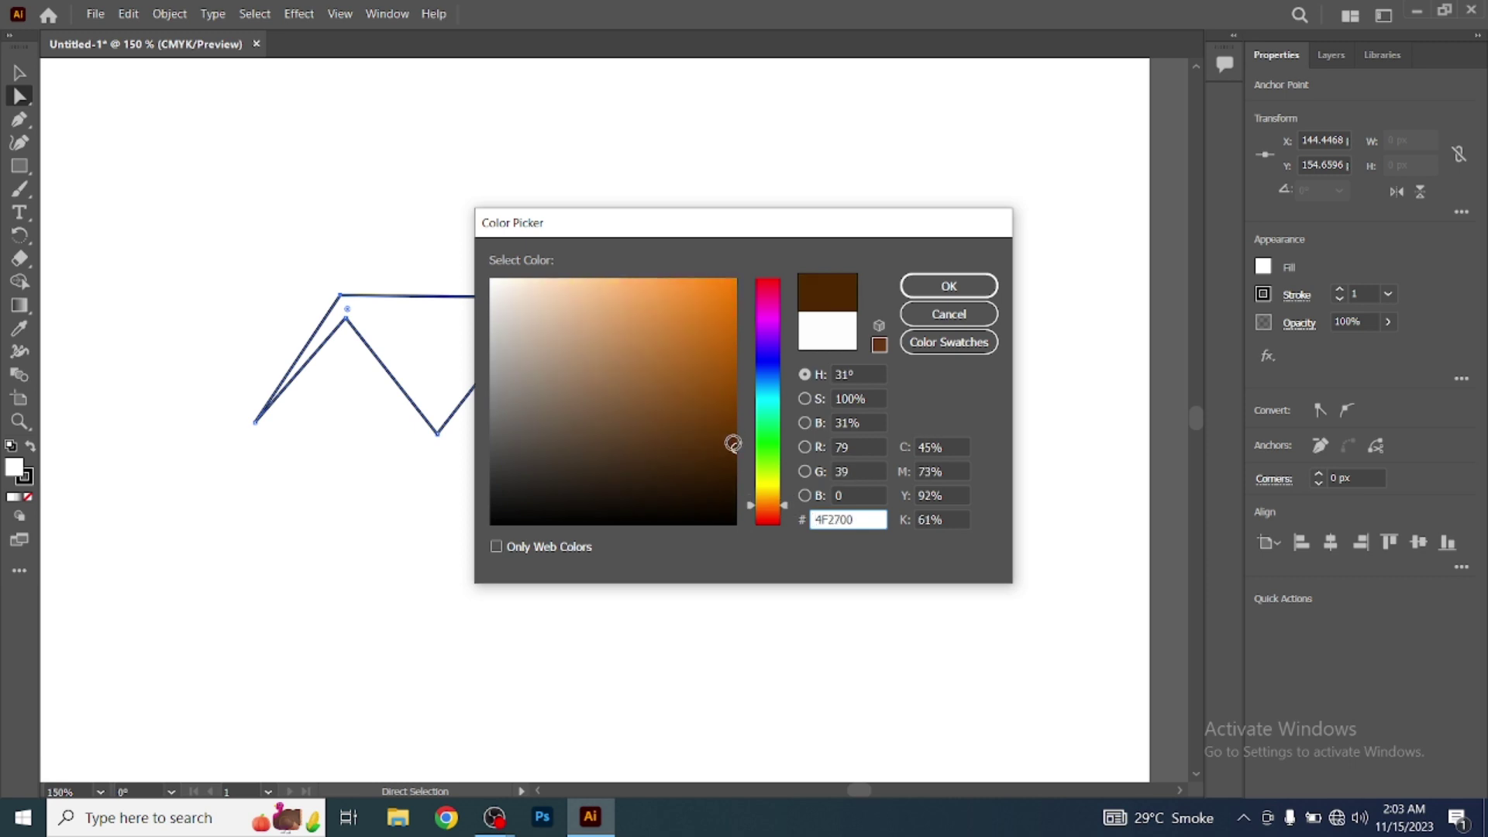
left_click_drag(732, 444, 736, 418)
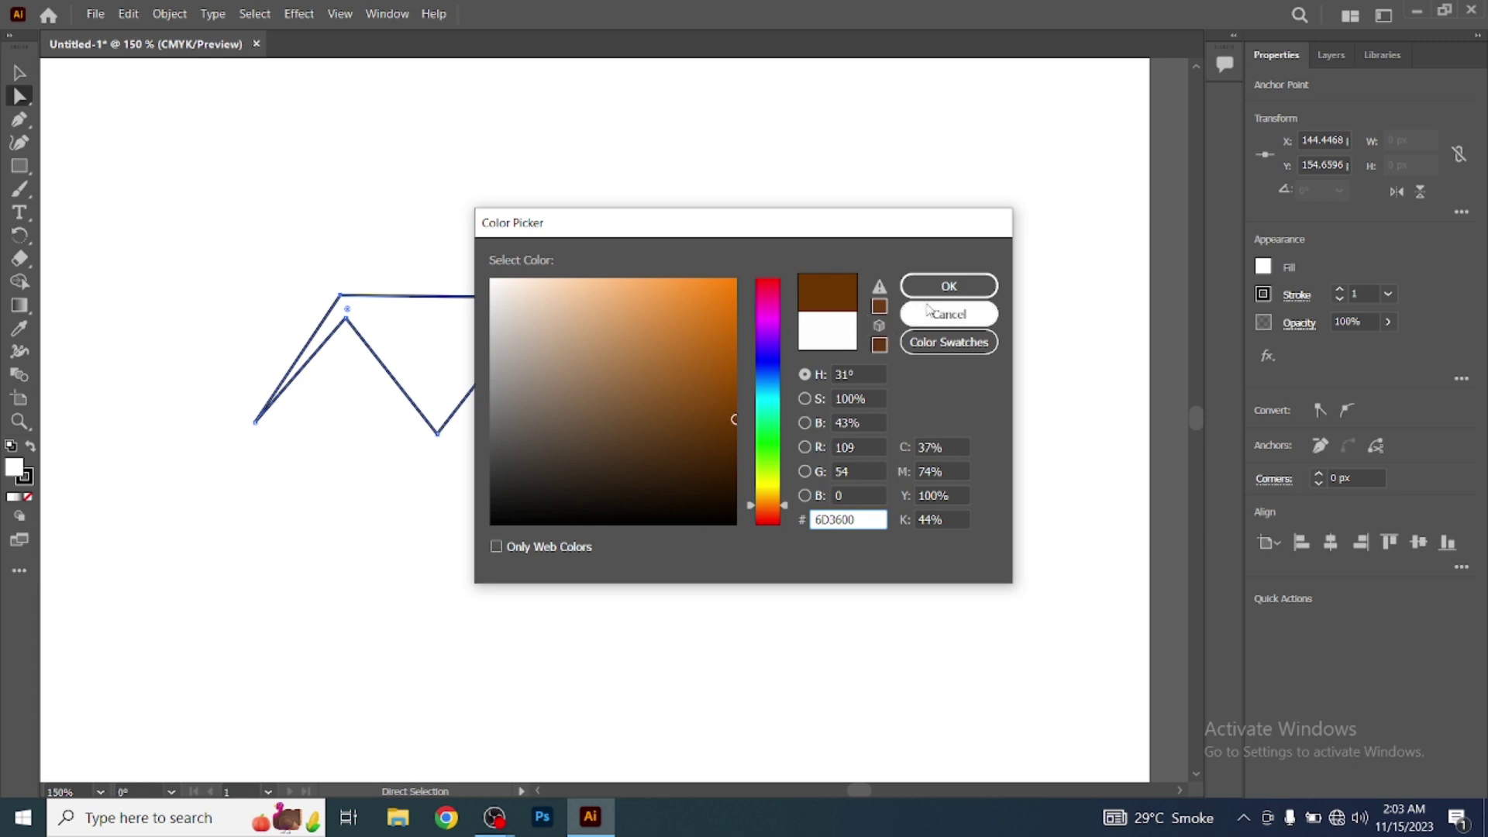
left_click(949, 287)
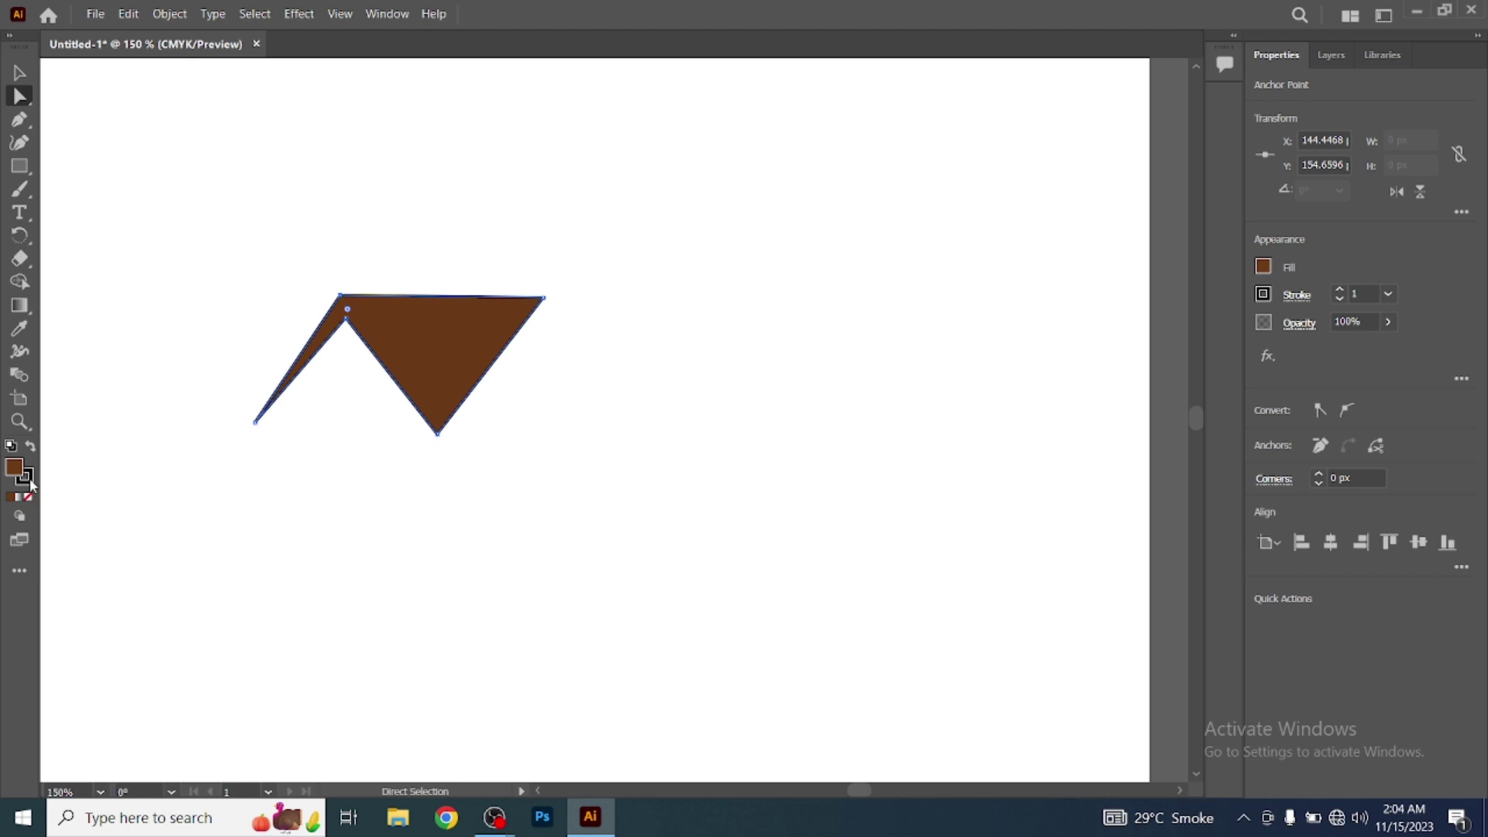
Set the roof's stroke to None, deselect it, and close the Color panel
left_click(28, 478)
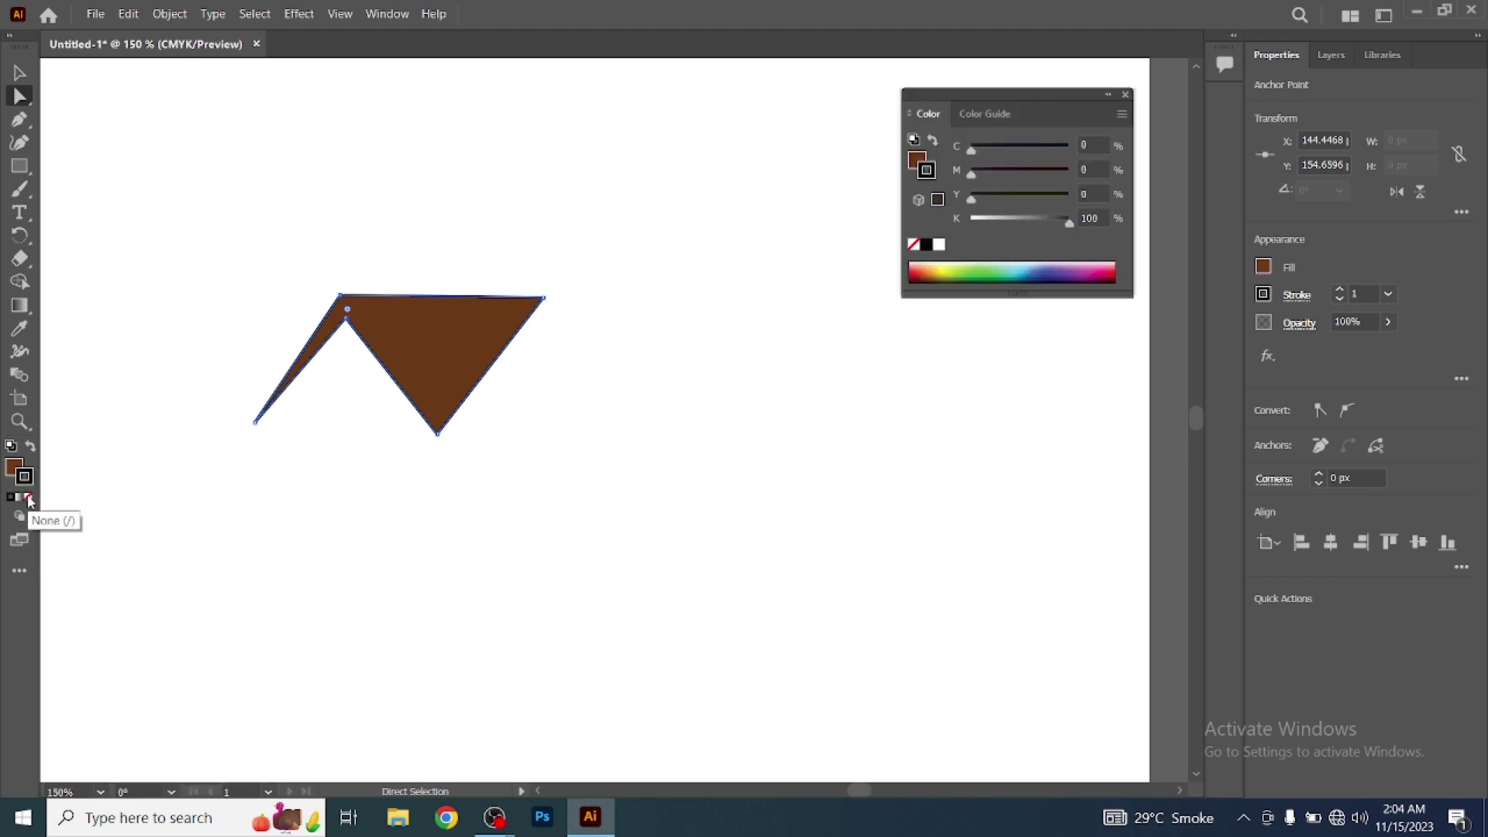
left_click(28, 500)
left_click(260, 565)
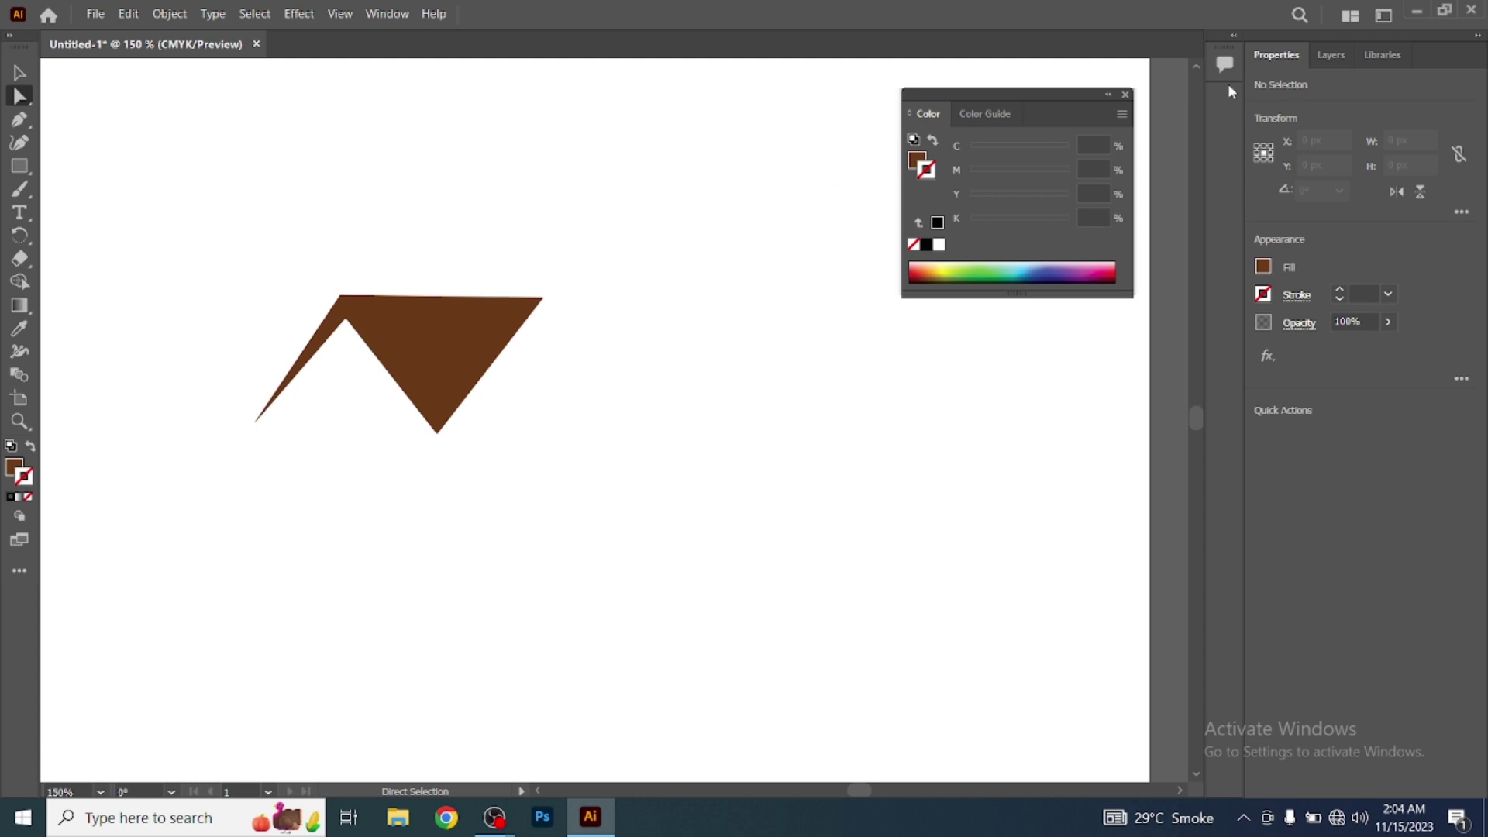
left_click(1126, 95)
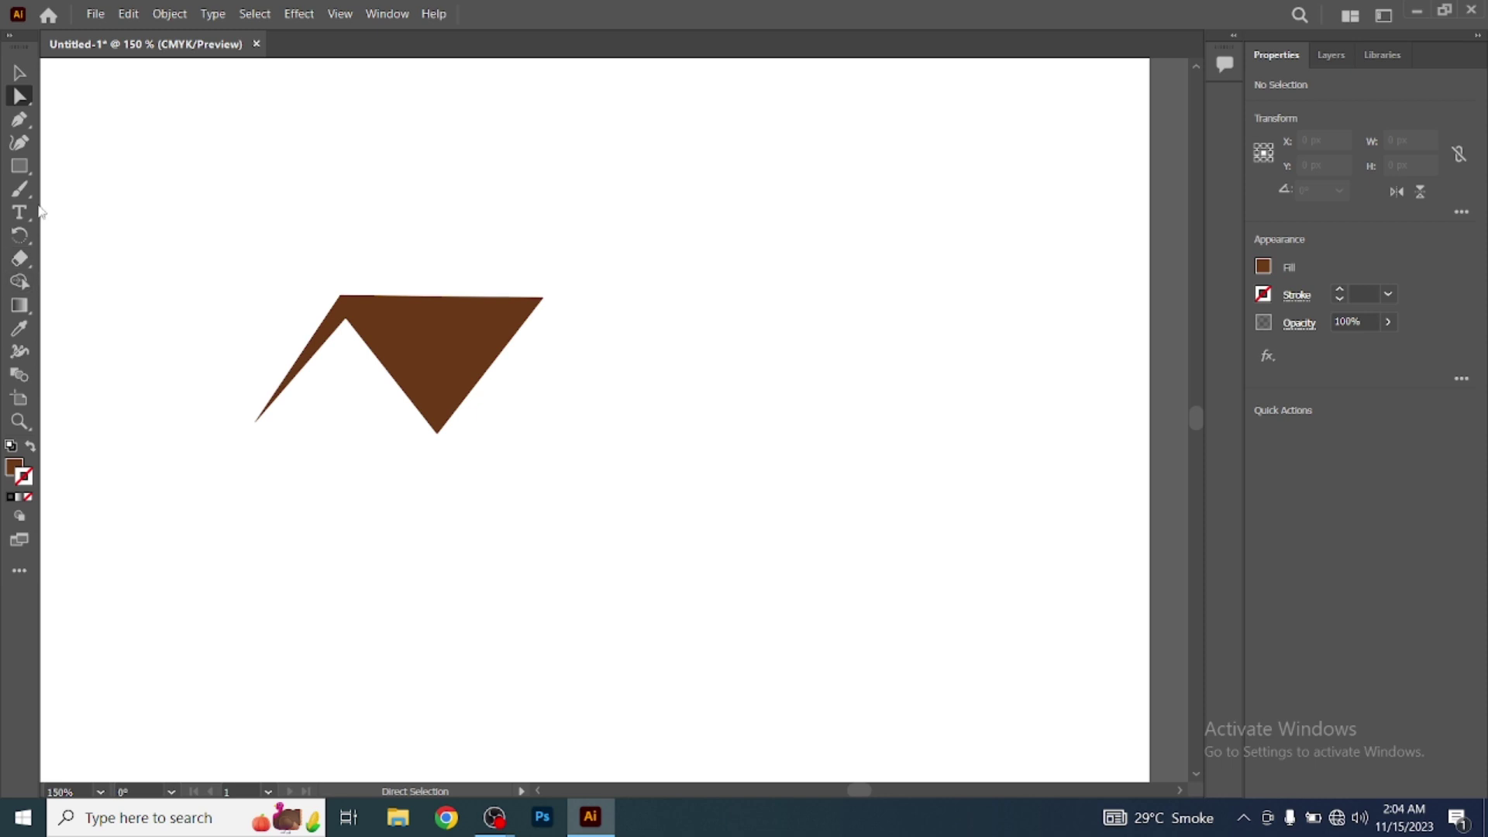
Draw the larger closed angled roof with an inner peak anchor beside the first
left_click(19, 120)
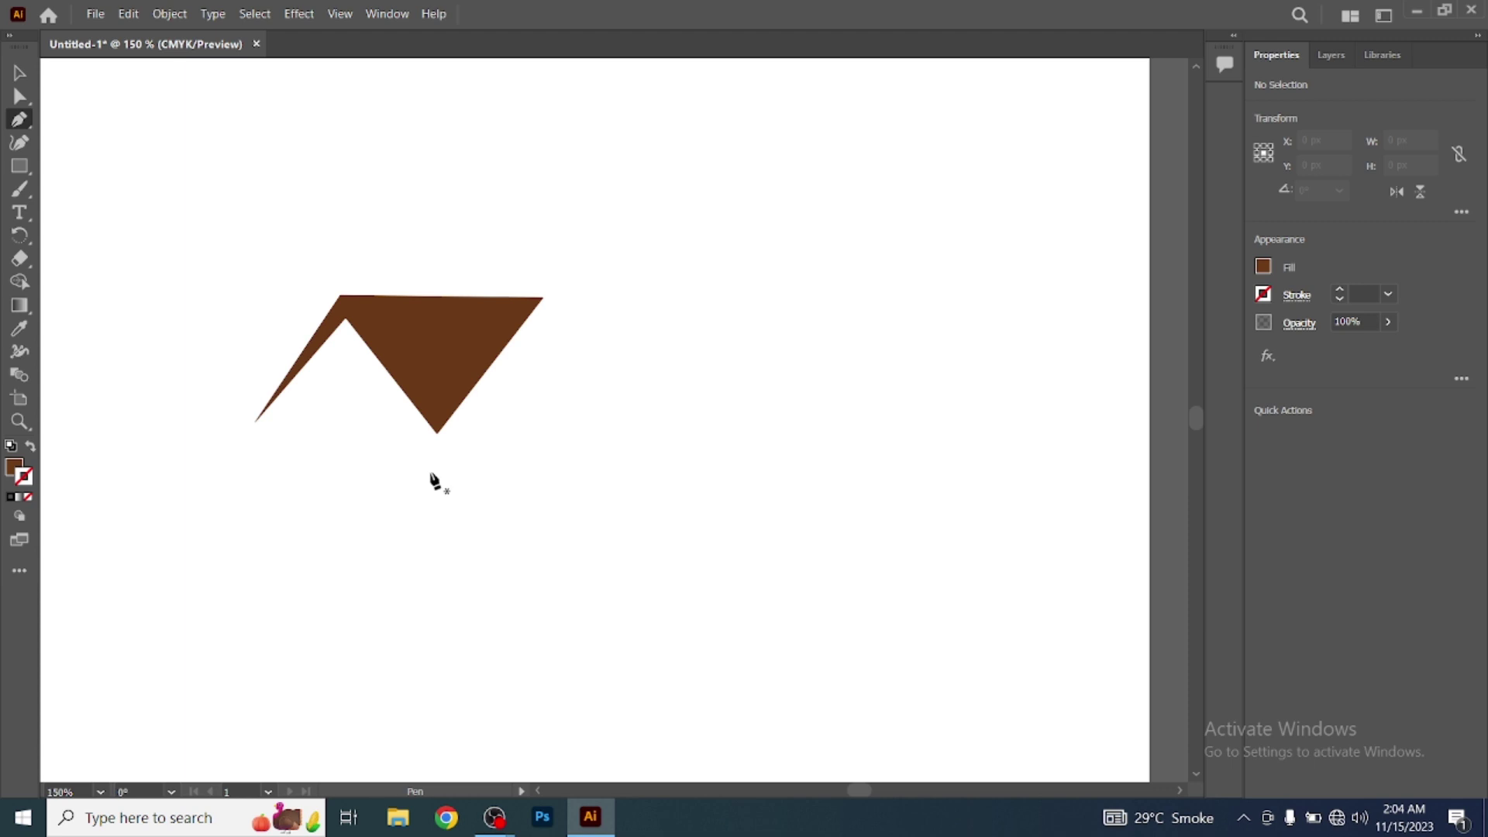
left_click_drag(449, 448, 582, 292)
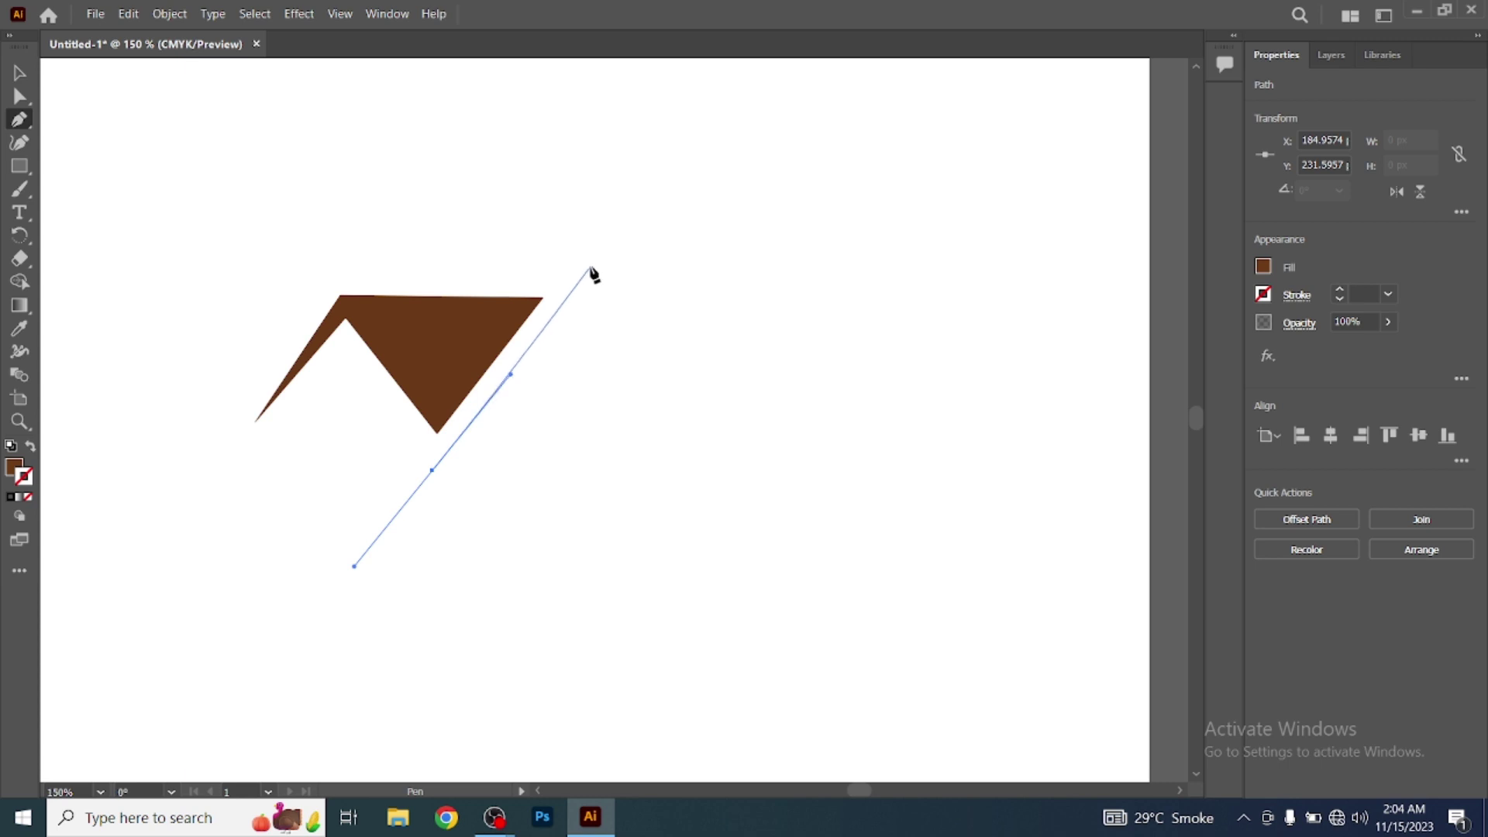
left_click(590, 269)
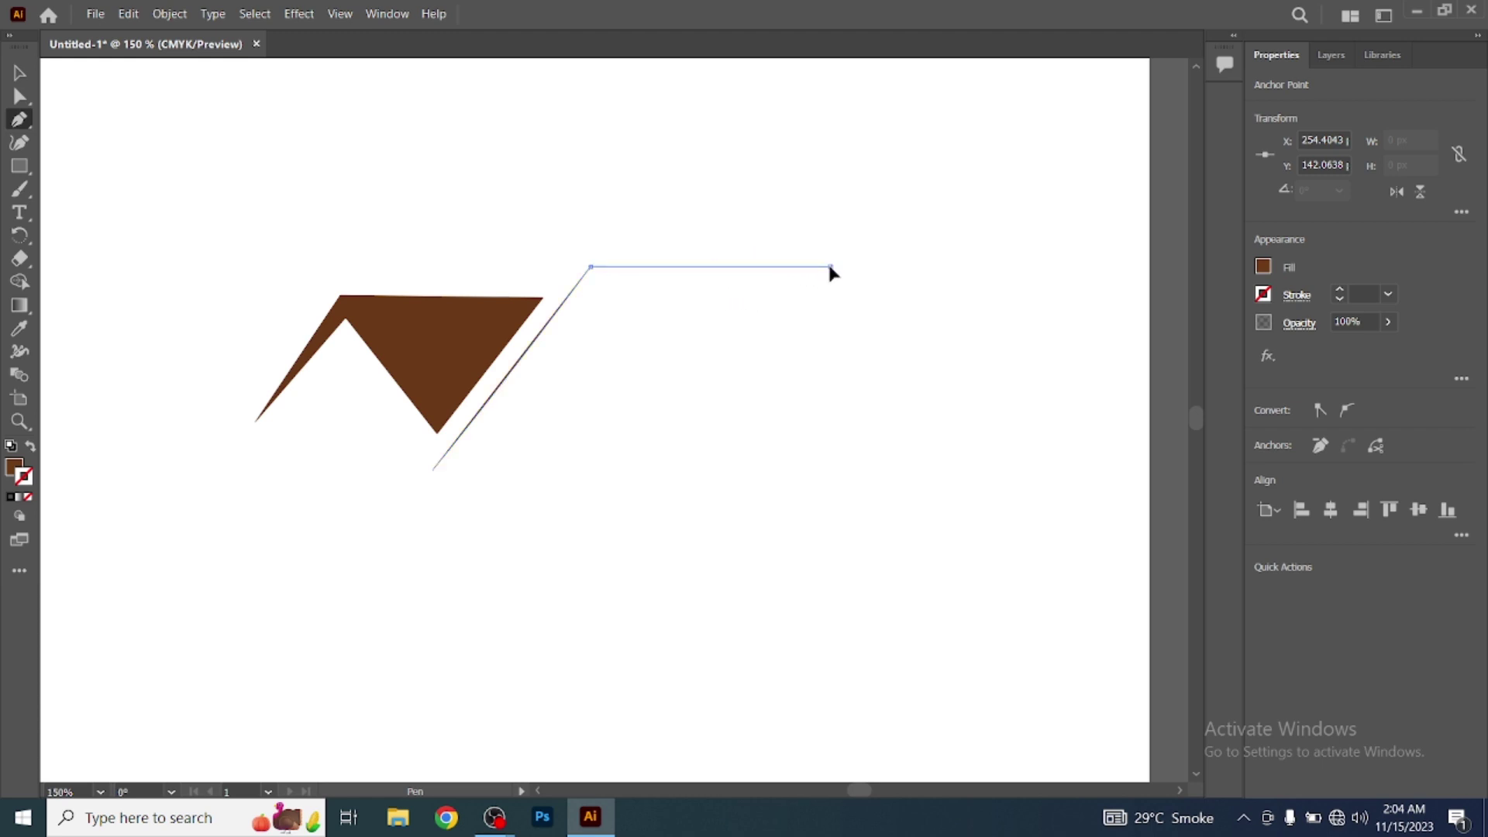
left_click(830, 267)
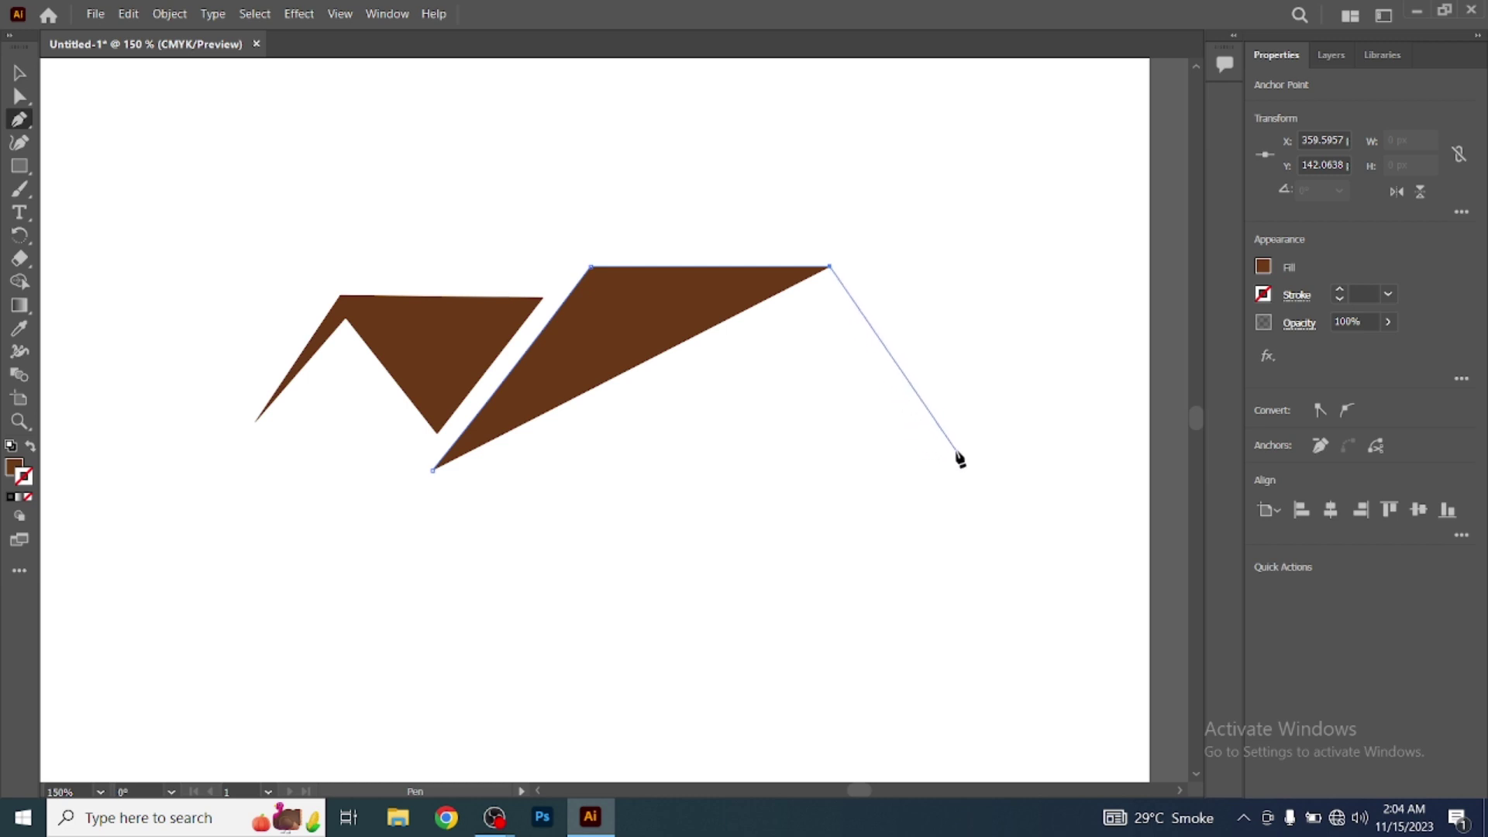
left_click(956, 453)
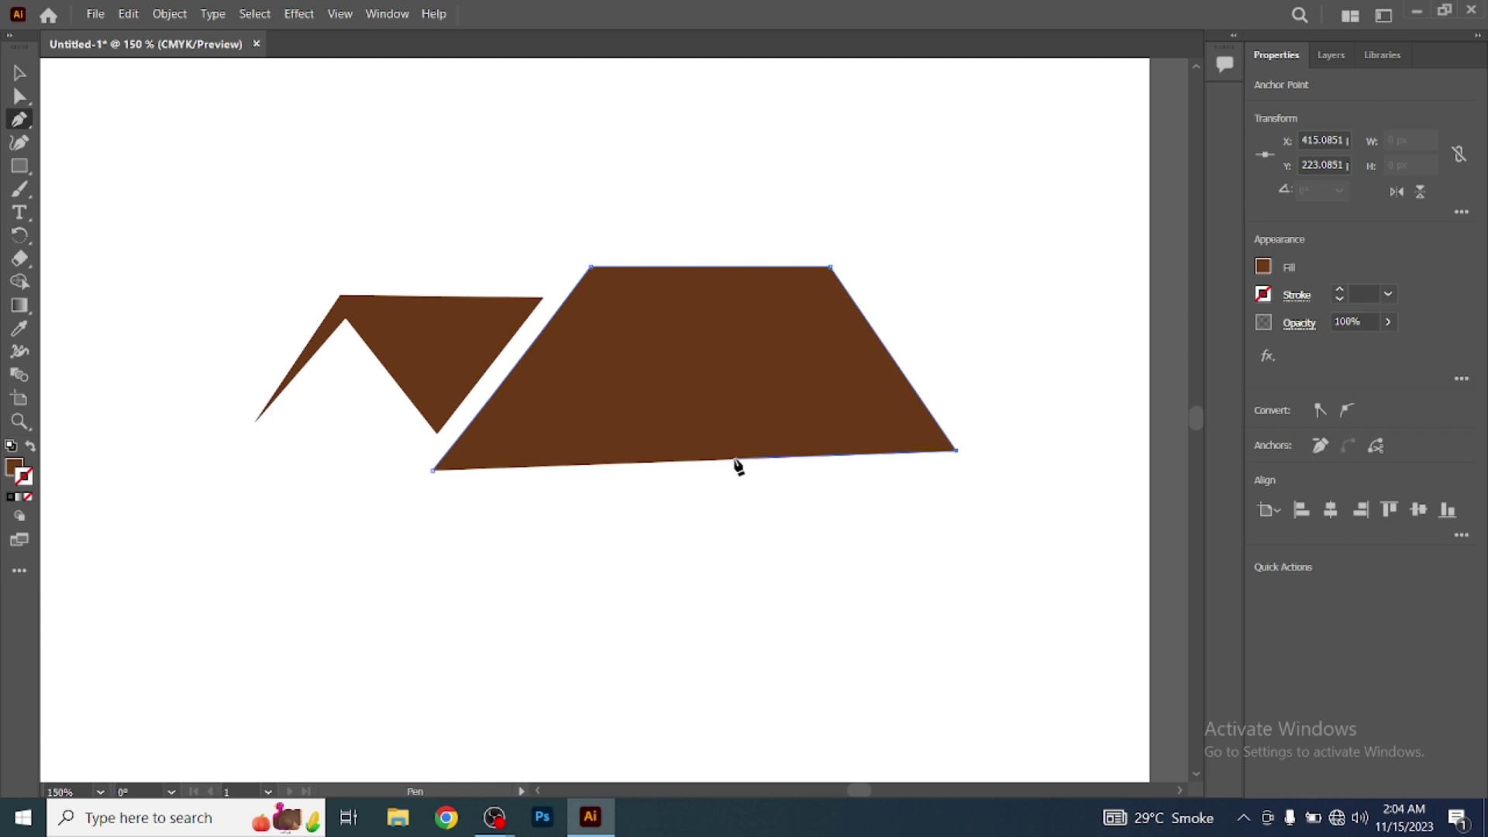
left_click(742, 459)
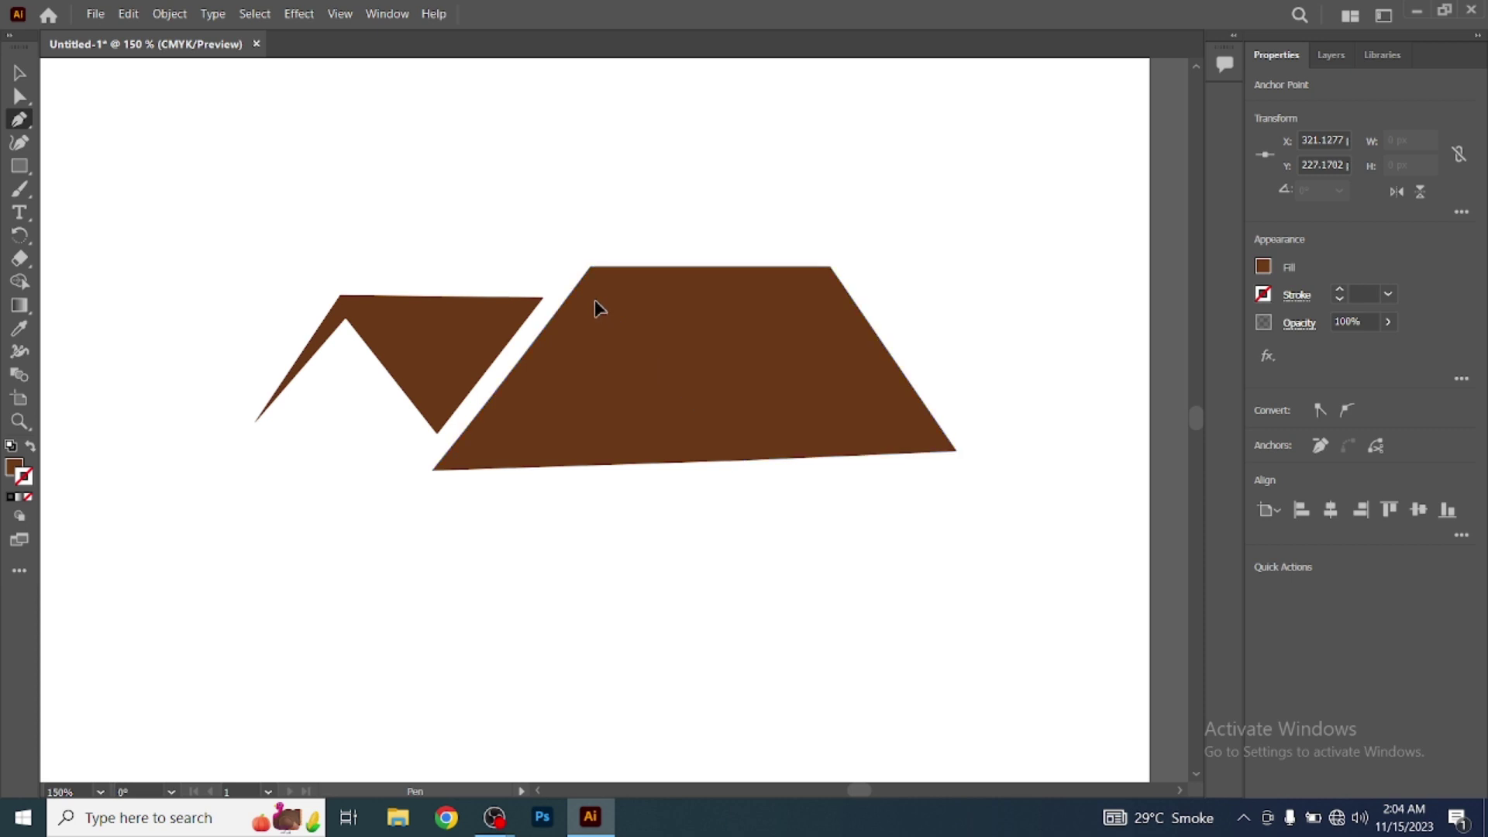
left_click(596, 301)
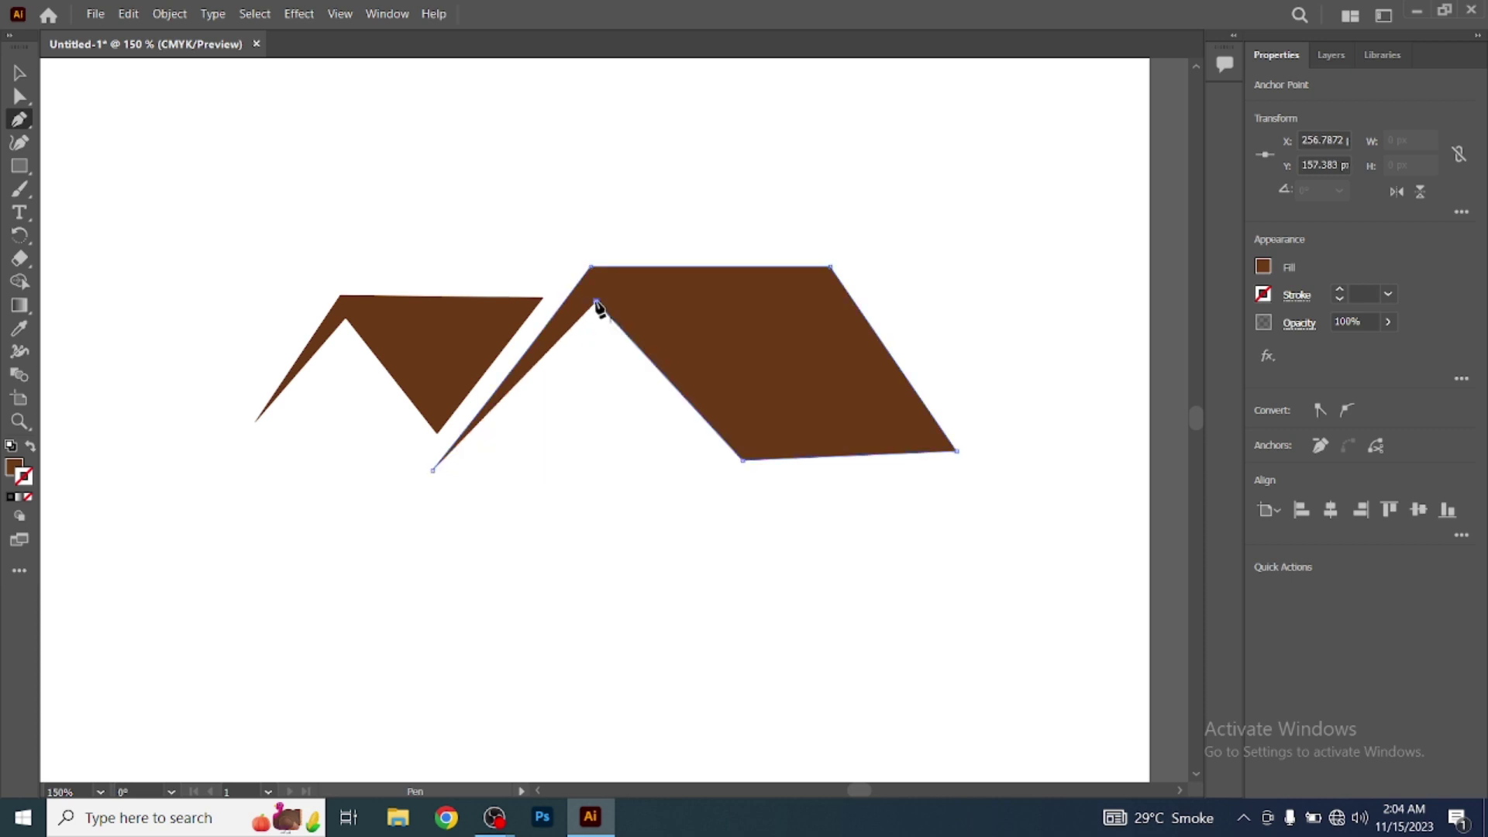
left_click(433, 470)
Nudge the large roof's inner peak point slightly left with Direct Selection
left_click(576, 560, "ctrl")
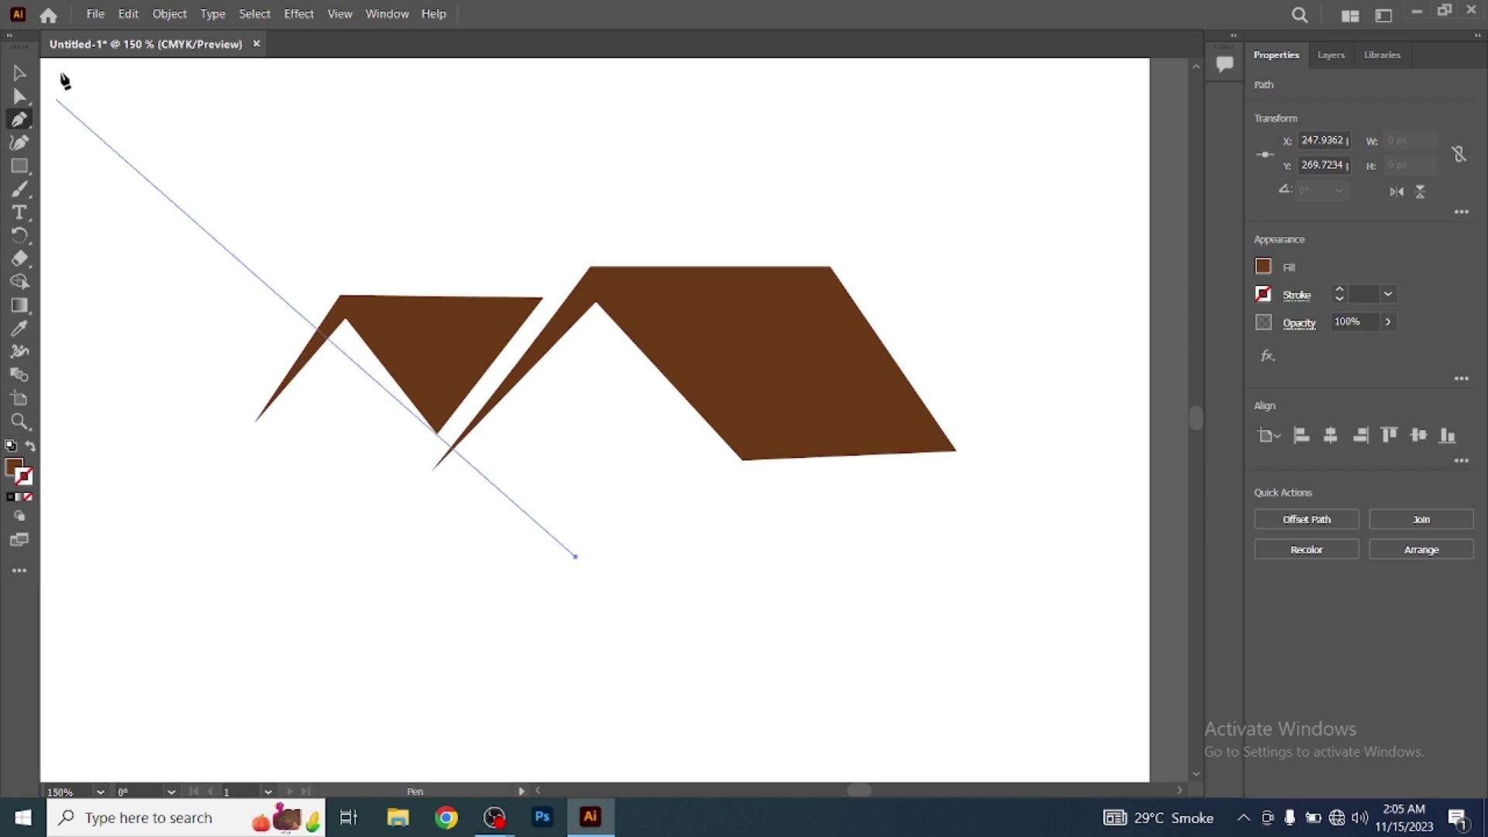
left_click(19, 74)
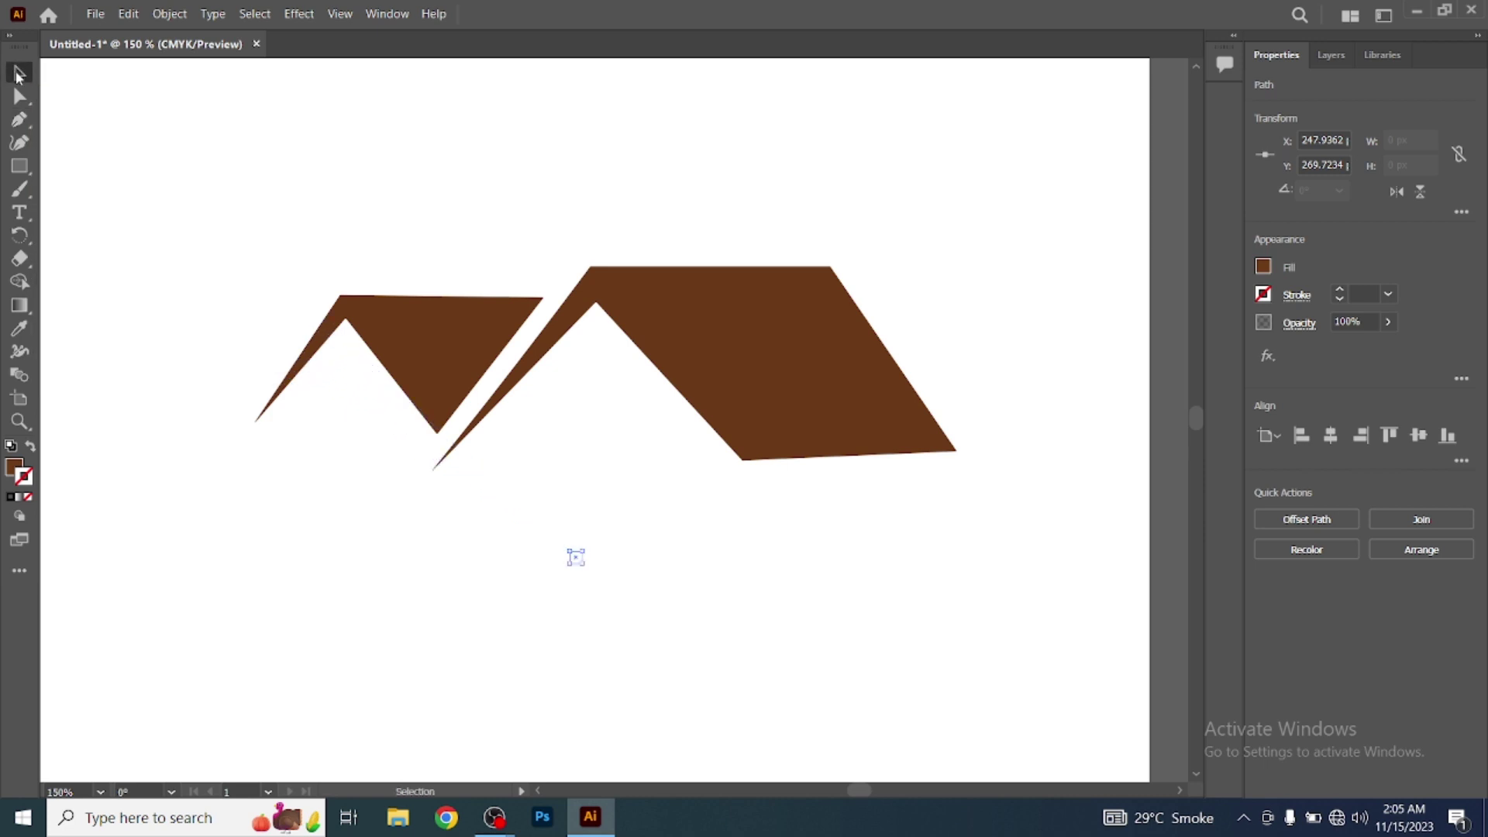
left_click(348, 408)
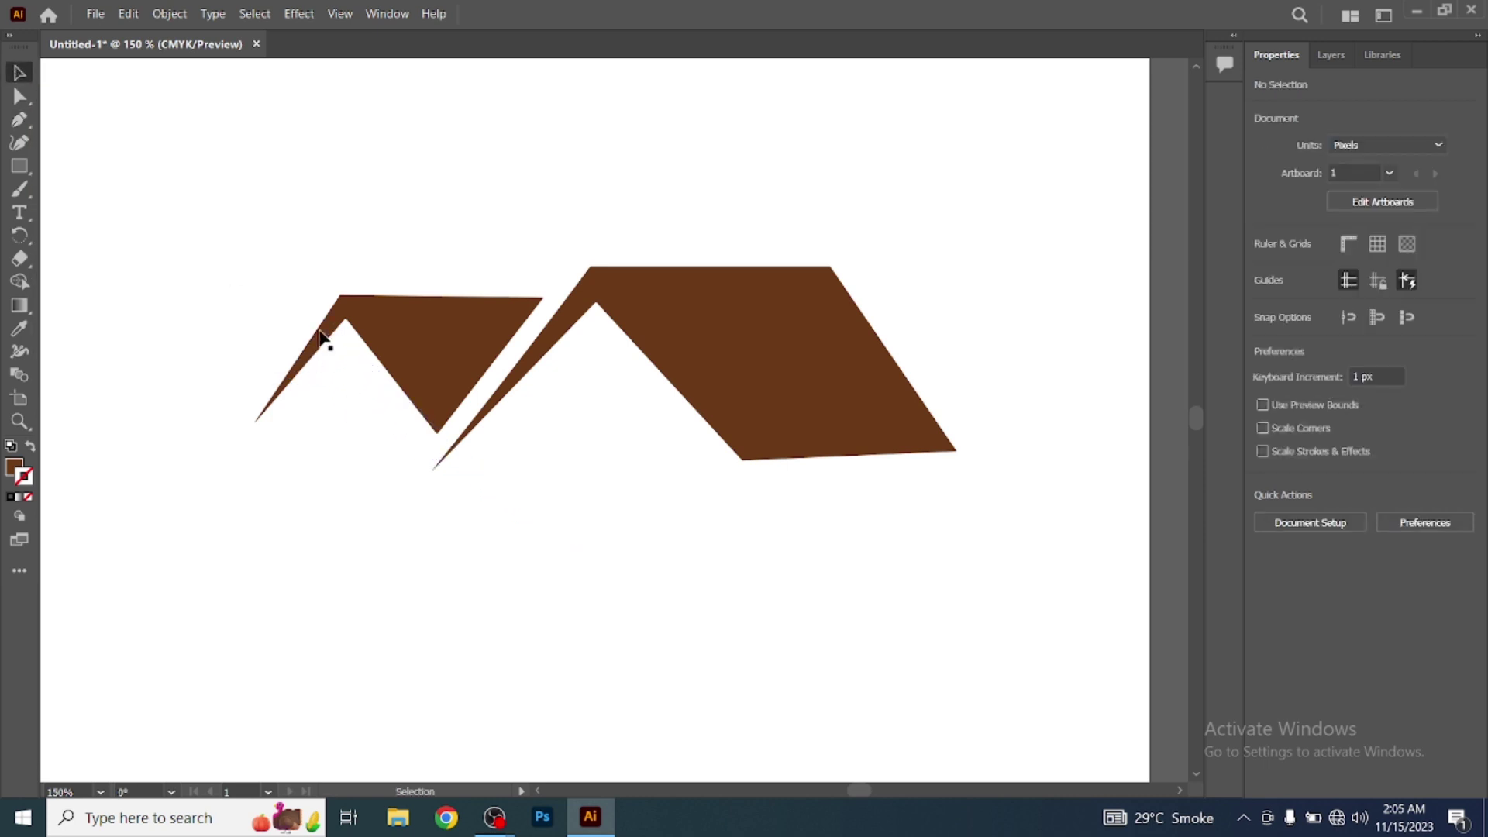
left_click(21, 96)
left_click(597, 303)
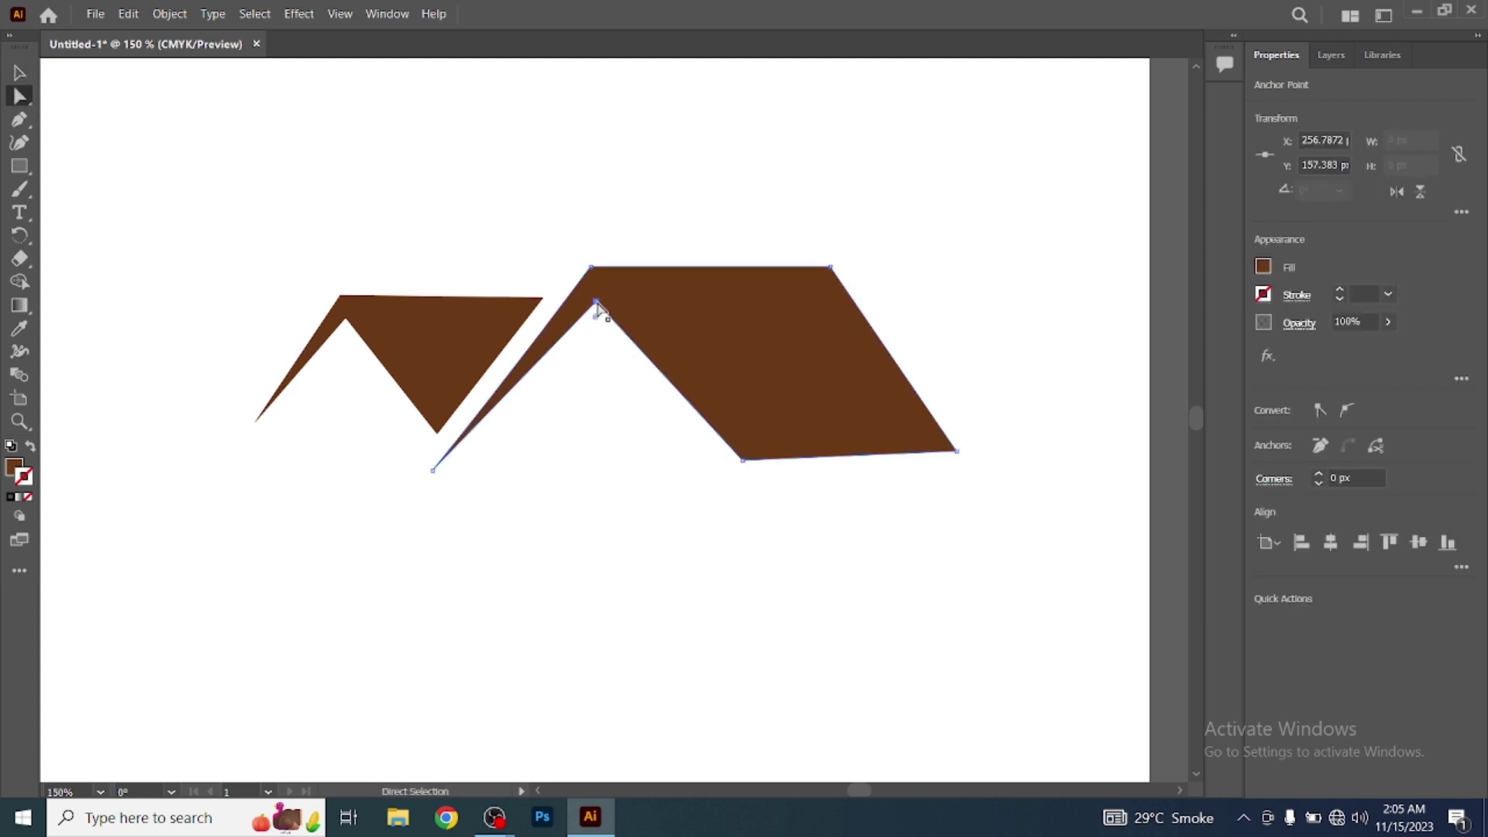
left_click_drag(599, 310, 589, 309)
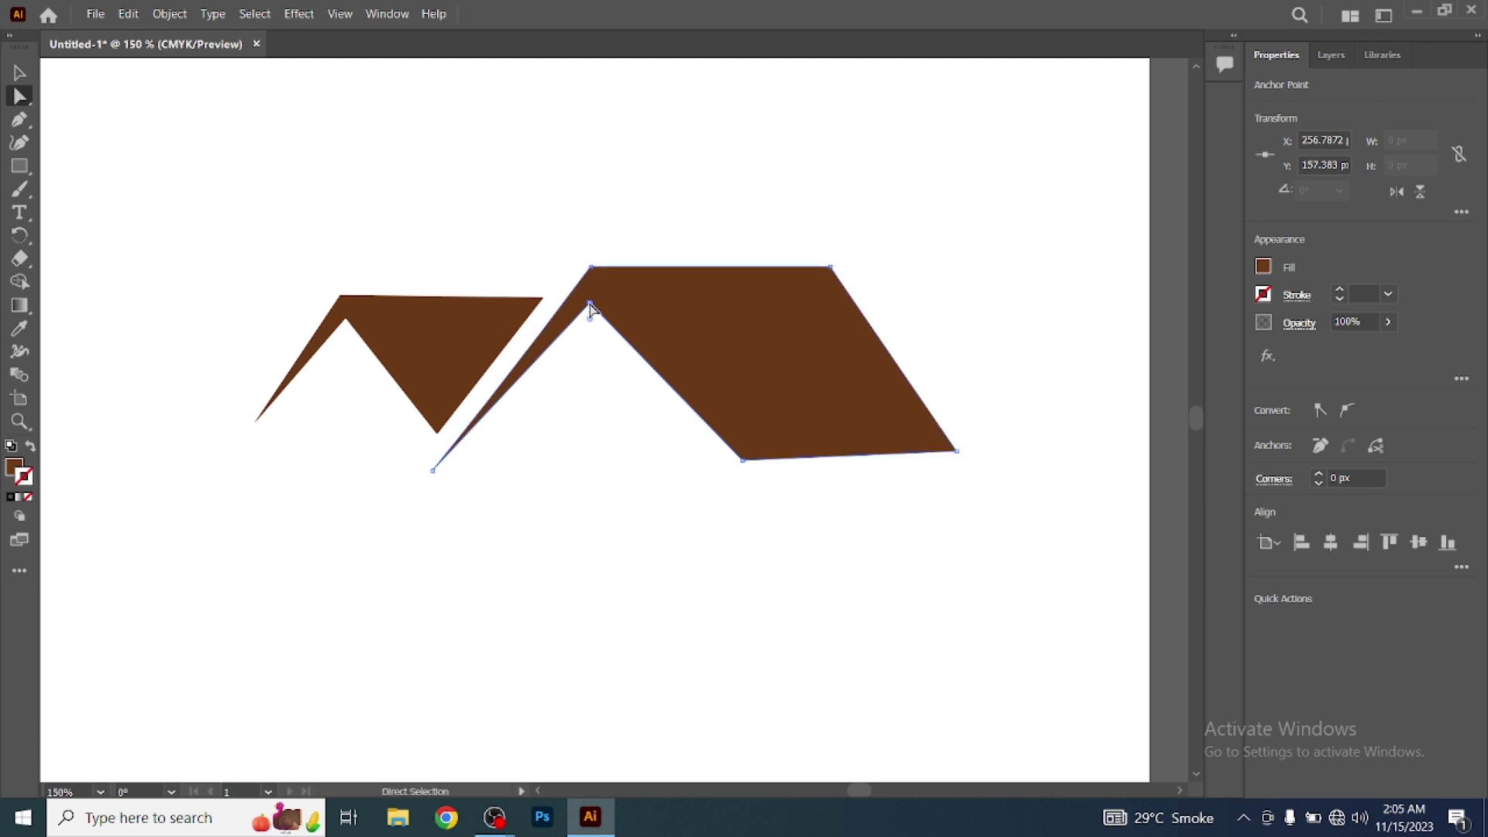
left_click(584, 459)
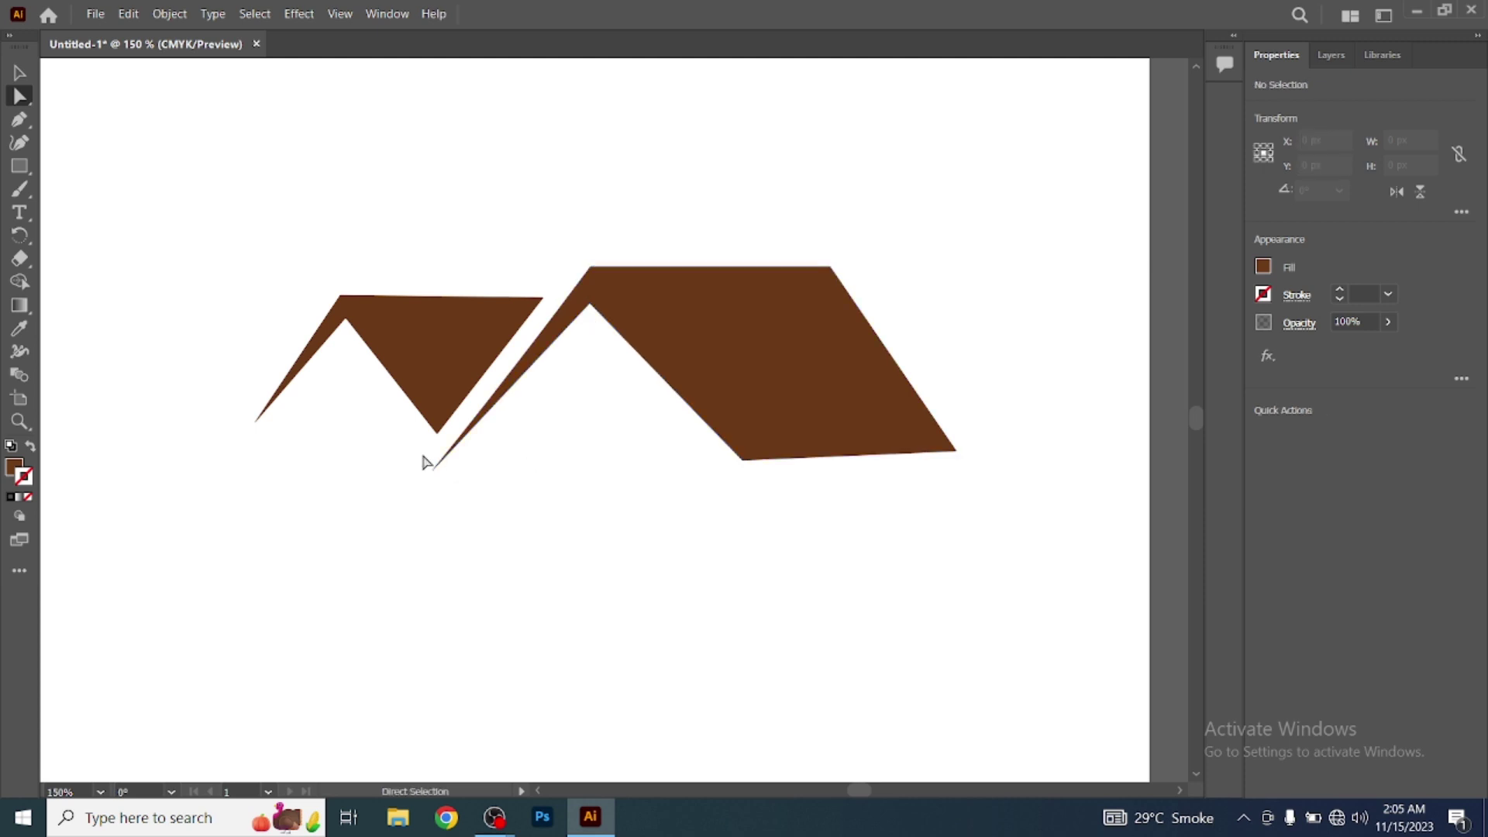
Draw a small brown square window and place a pasted copy beside it
left_click(20, 165)
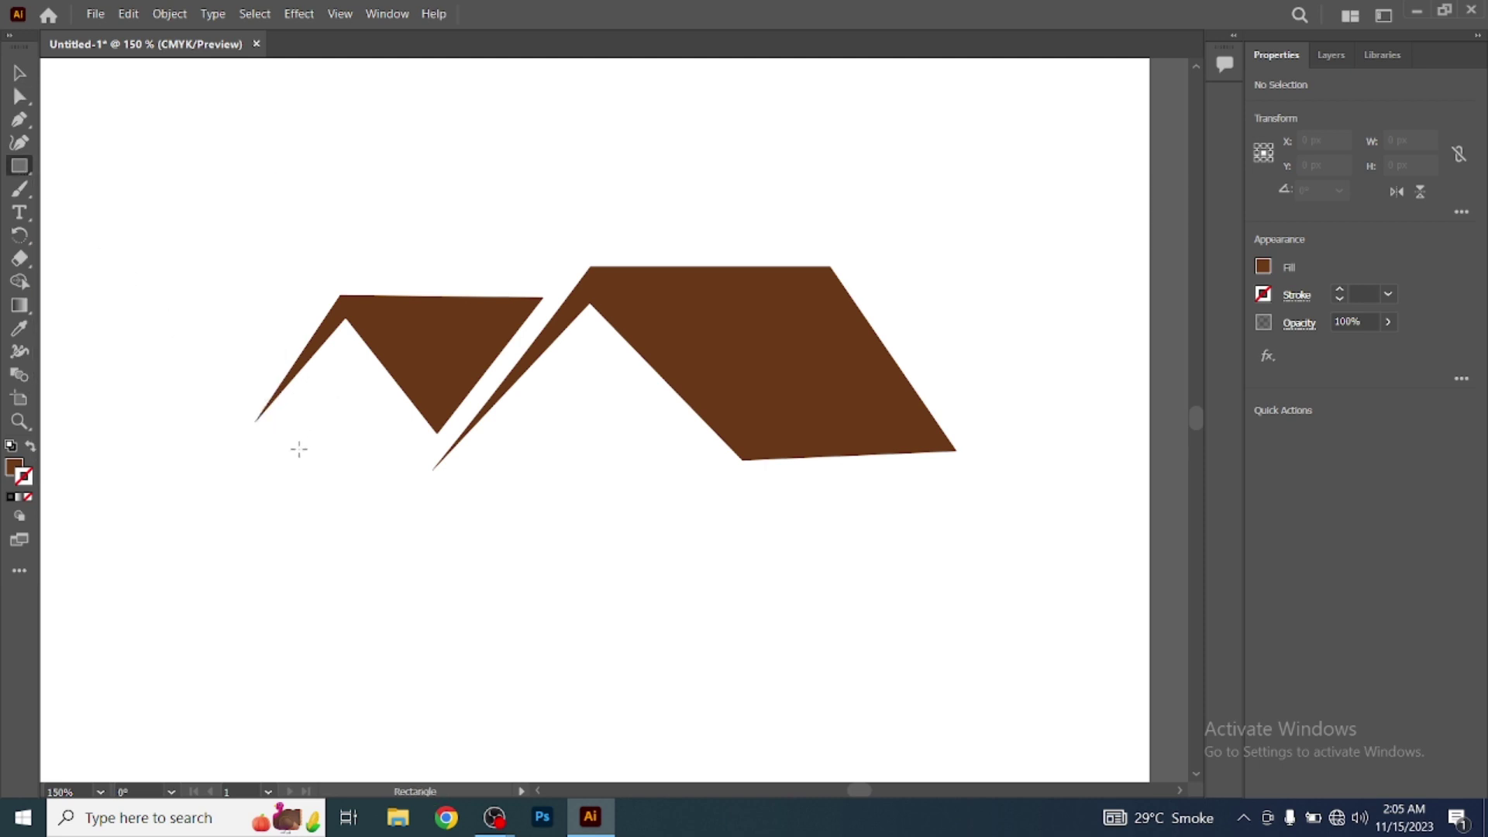
left_click_drag(299, 448, 315, 463)
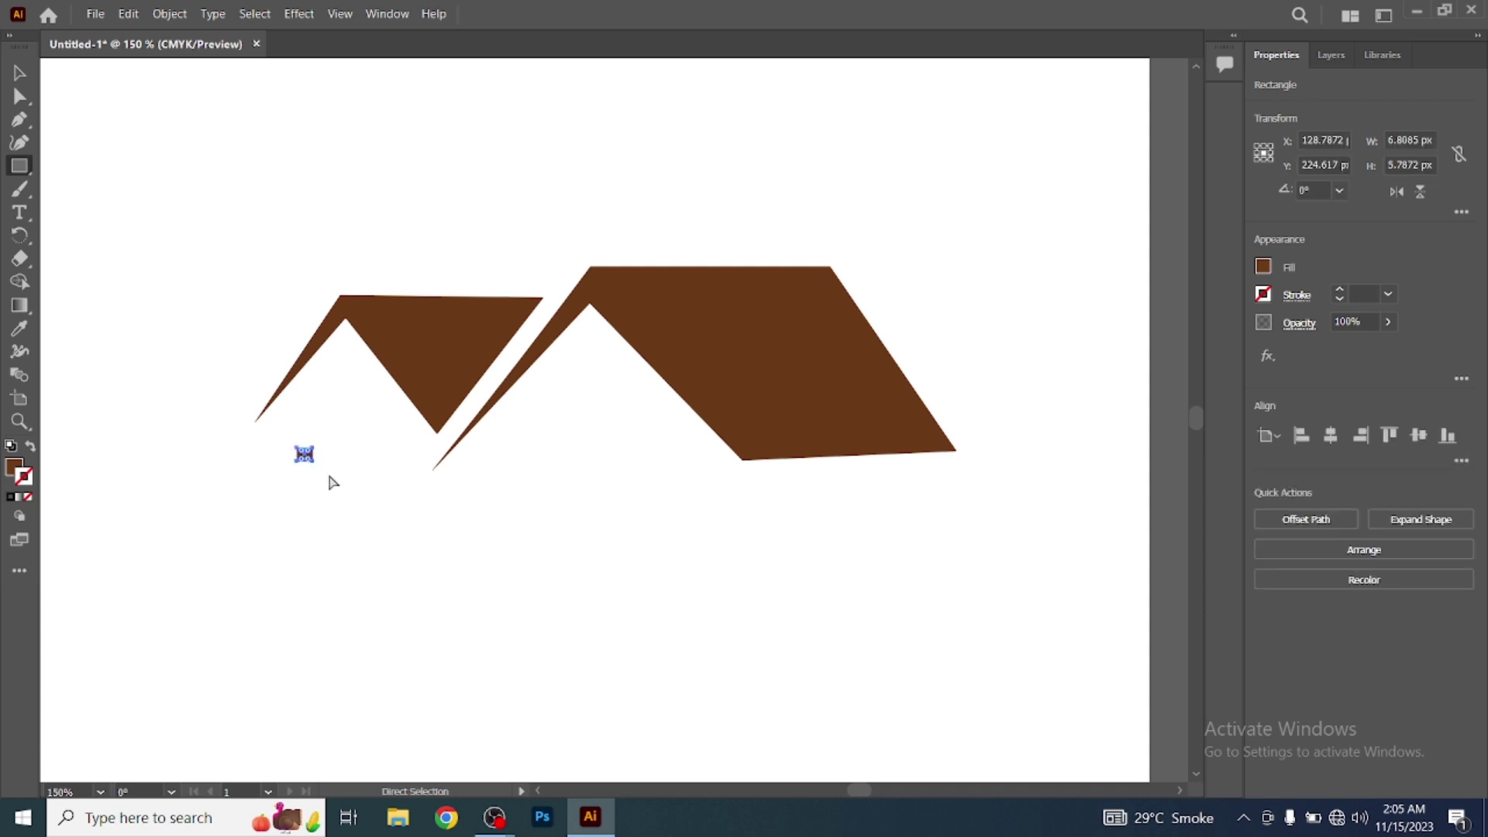
key("ctrl+v")
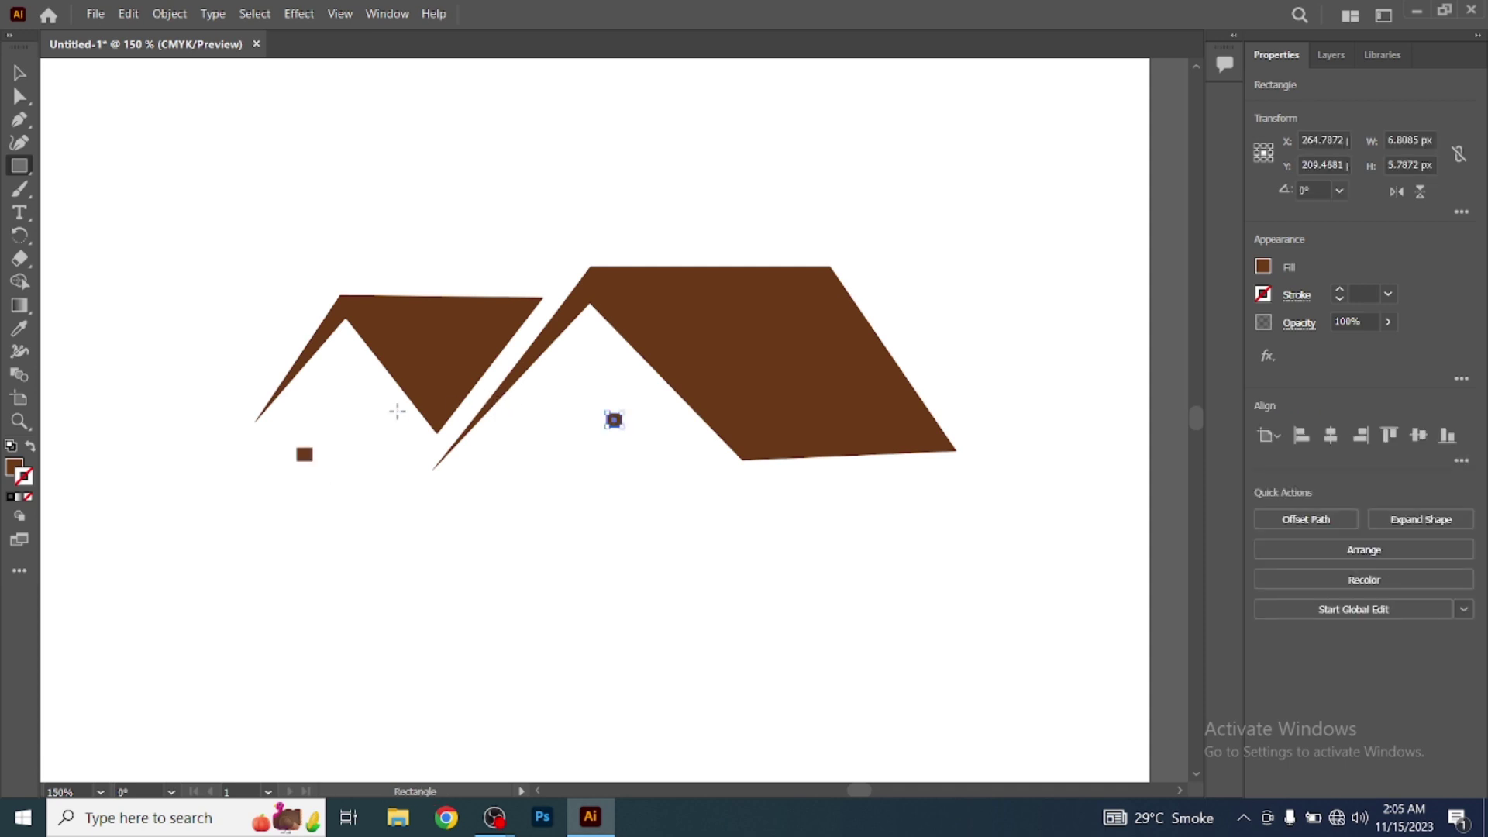
left_click(22, 74)
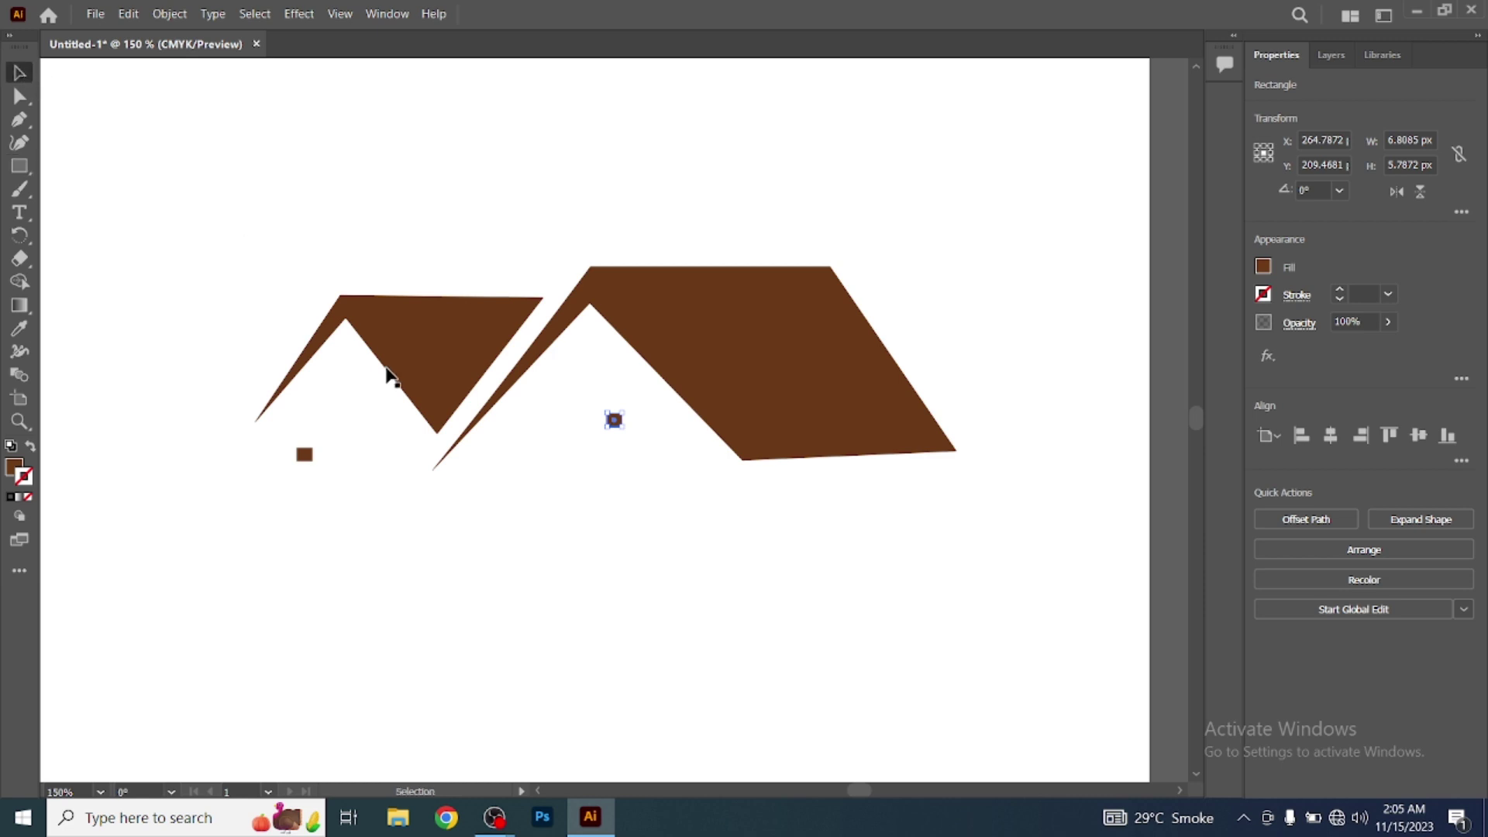
left_click_drag(617, 421, 336, 459)
key("Left")
key("Down")
left_click(279, 449)
Duplicate the window pair below to form a 2×2 block of squares
left_click_drag(351, 475, 358, 476)
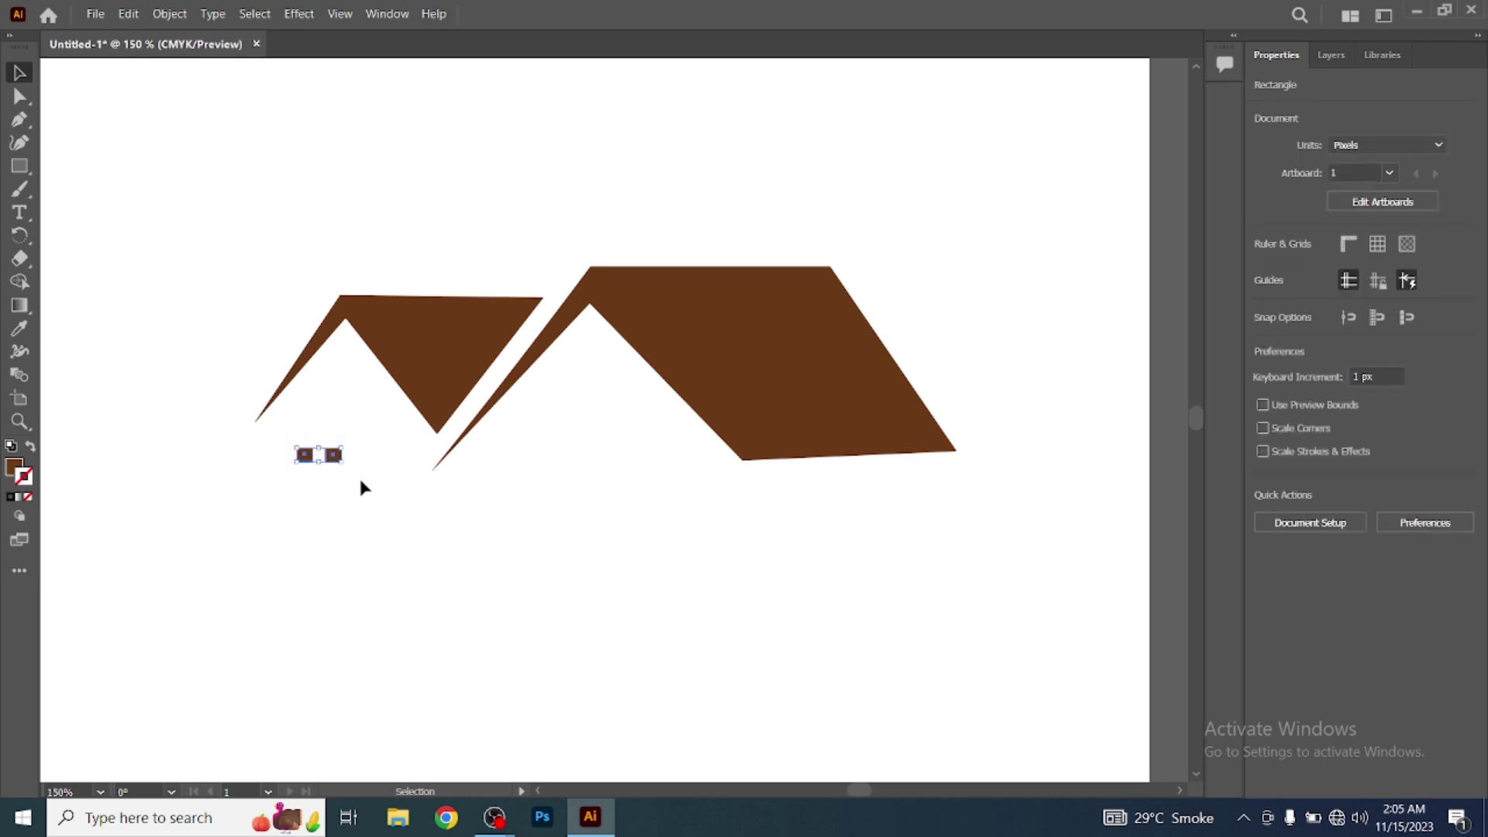
key("ctrl+c")
key("ctrl+v")
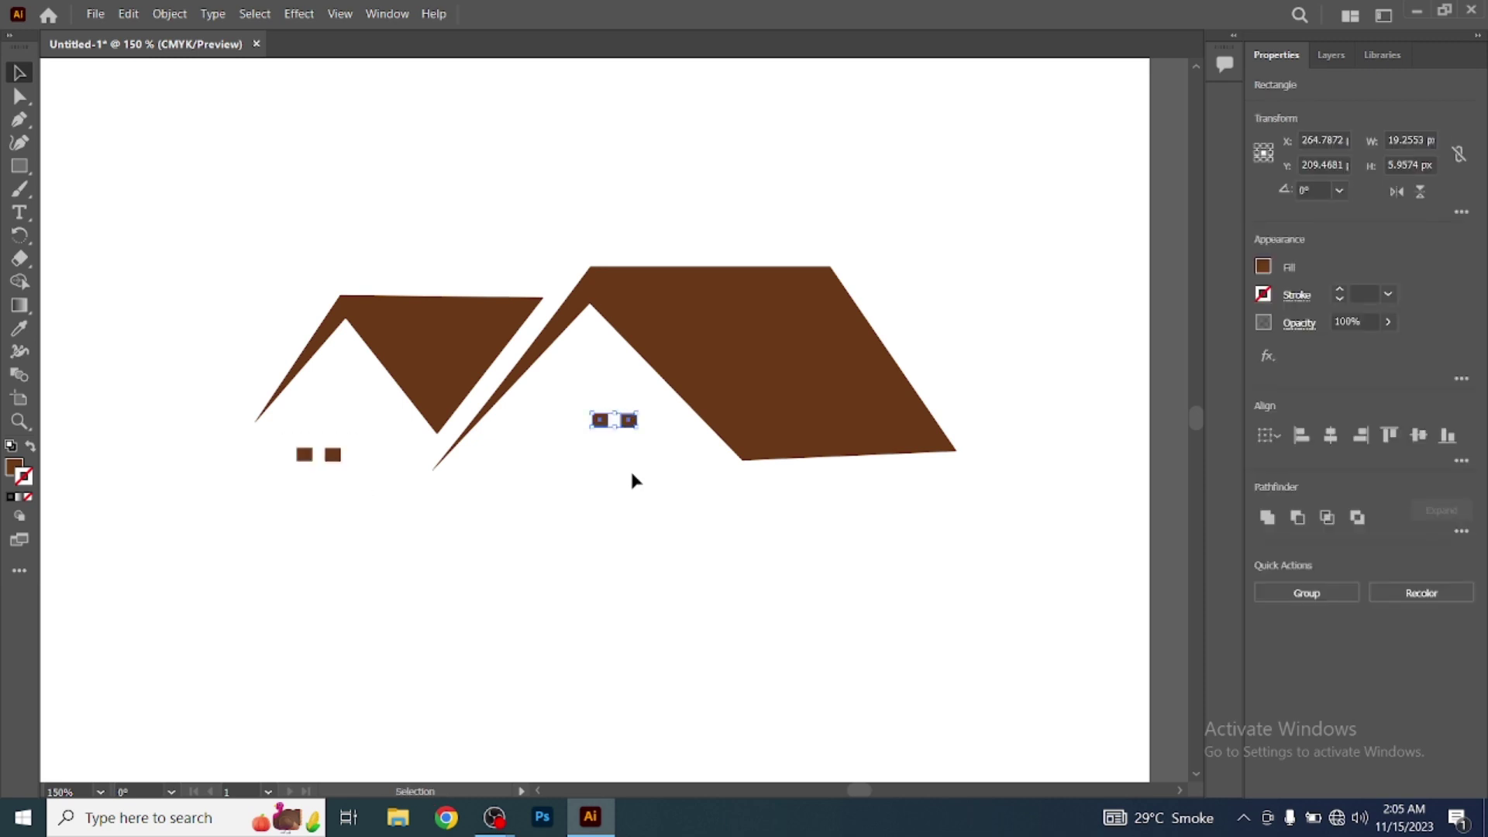
key("Down")
key("Down")
key("Down")
key("Down")
key("Down")
key("Down")
key("Down")
key("Down")
key("Down")
key("Down")
key("Down")
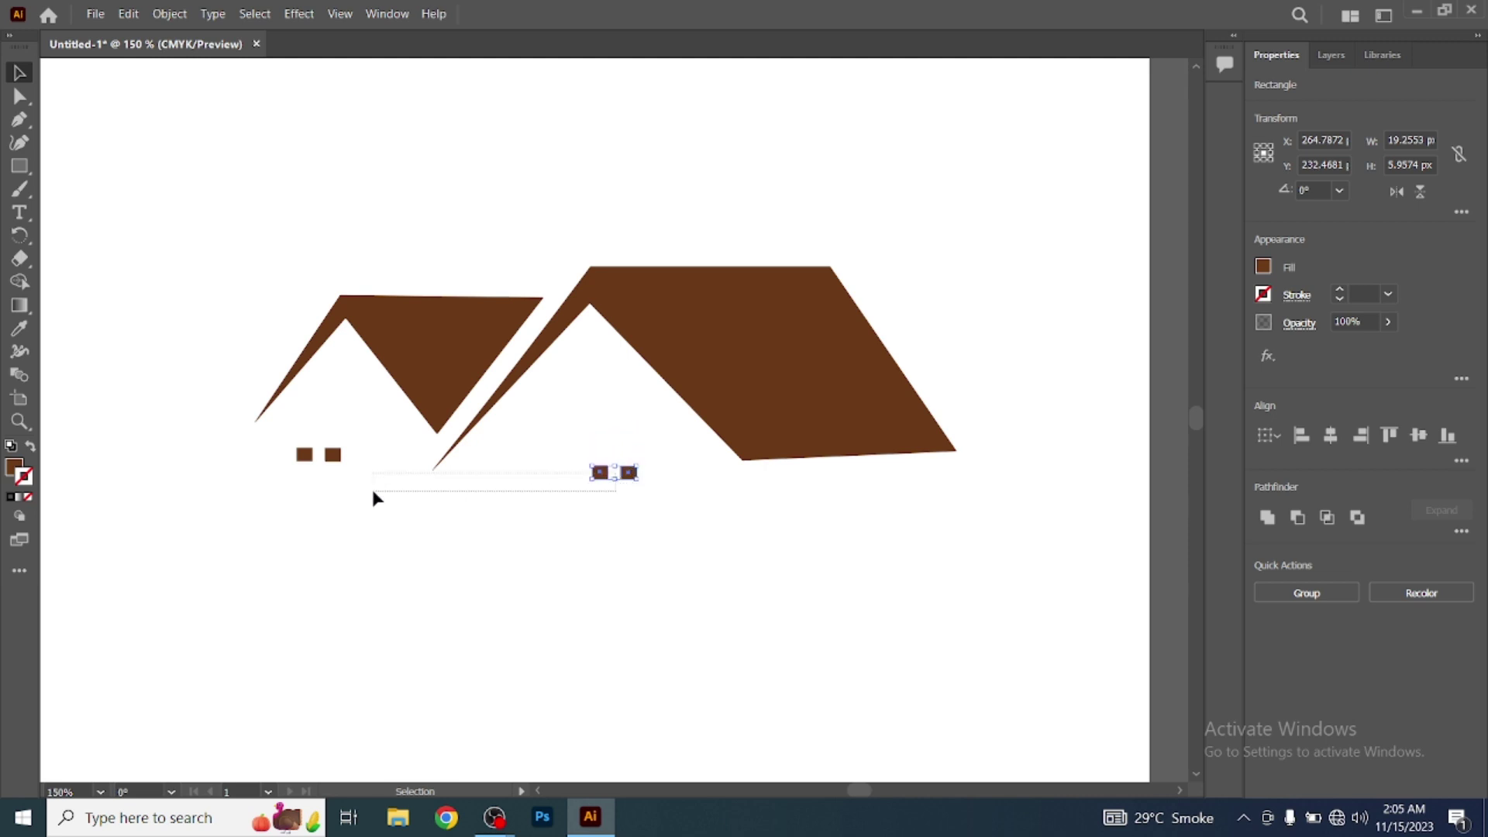
left_click_drag(442, 488, 372, 490)
left_click(612, 521)
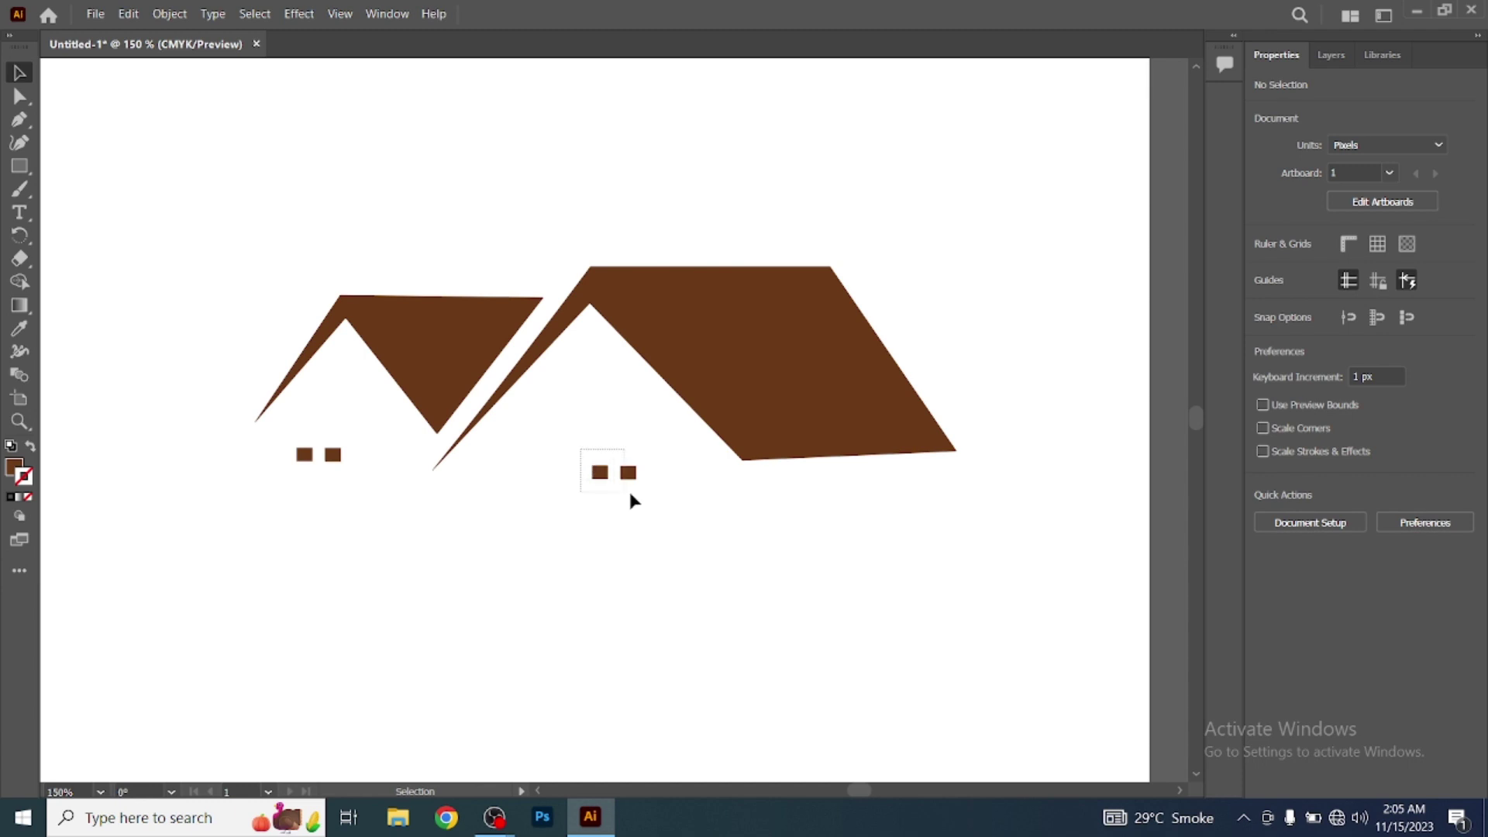
left_click_drag(629, 493, 640, 496)
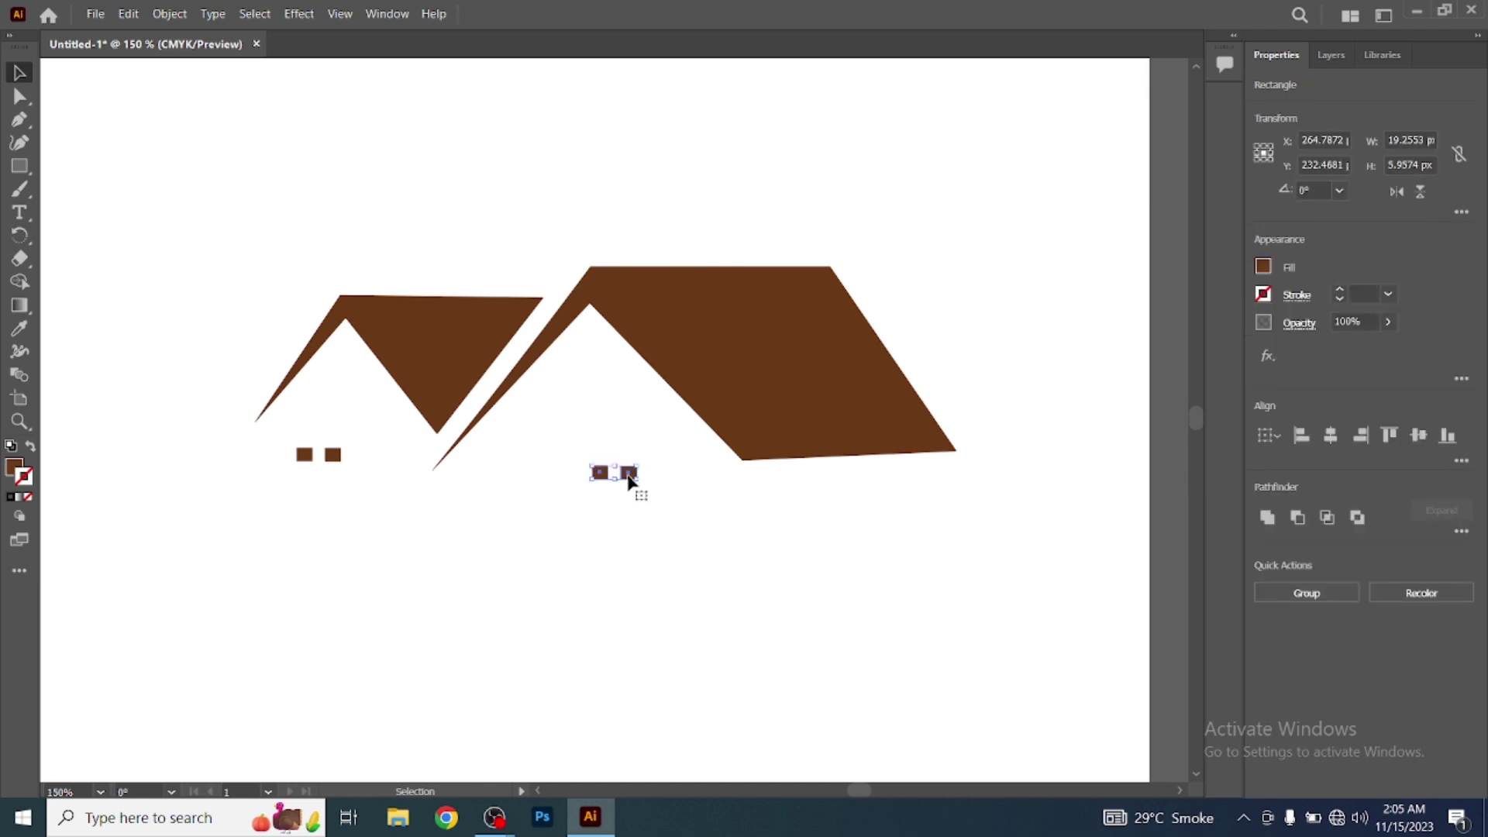
left_click_drag(635, 483, 331, 484)
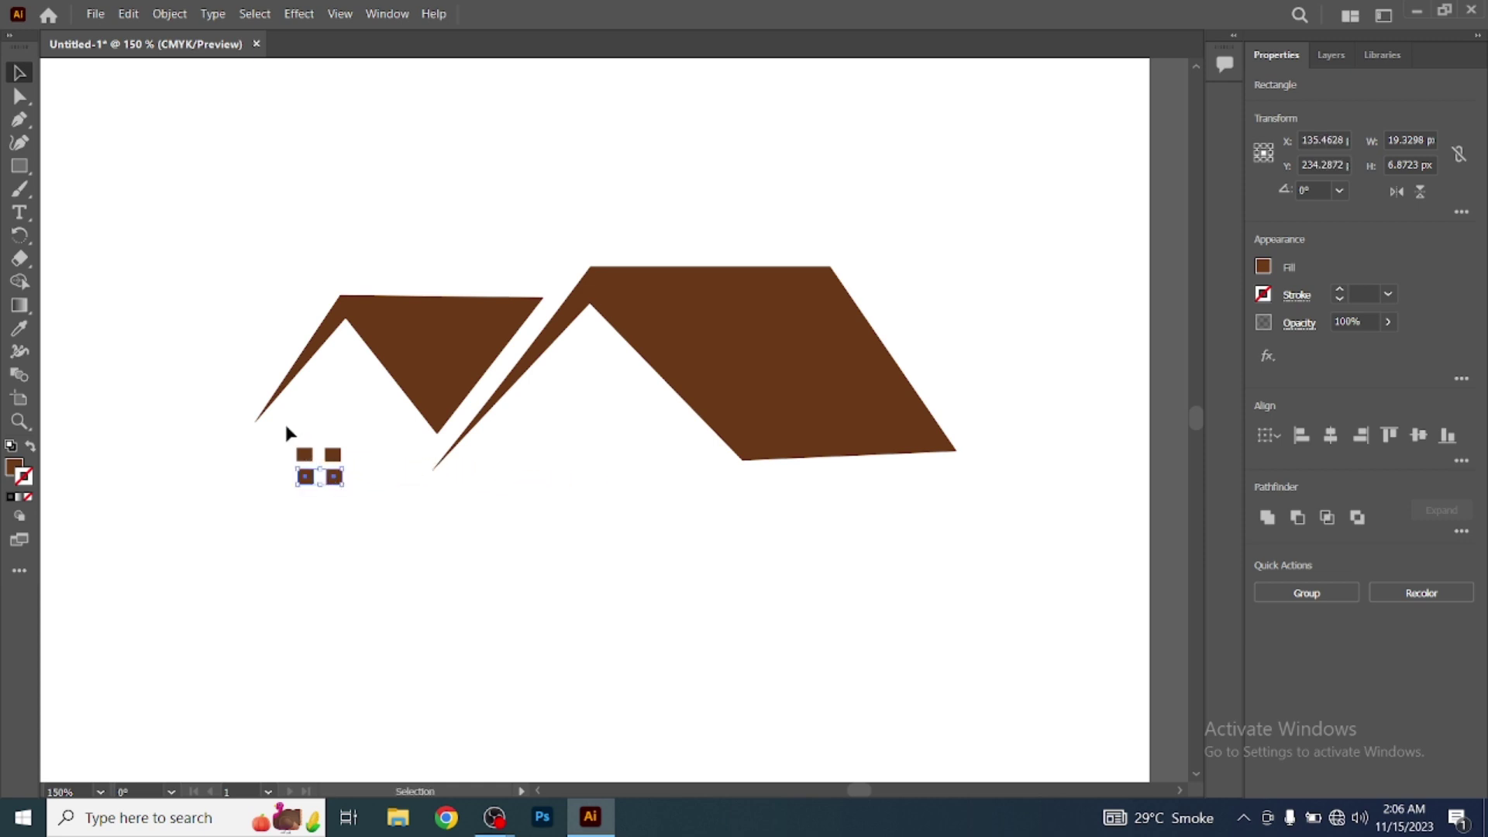
Move the four-window block under the small roof and paste a copy of it
left_click_drag(285, 425, 364, 506)
left_click_drag(324, 490, 323, 490)
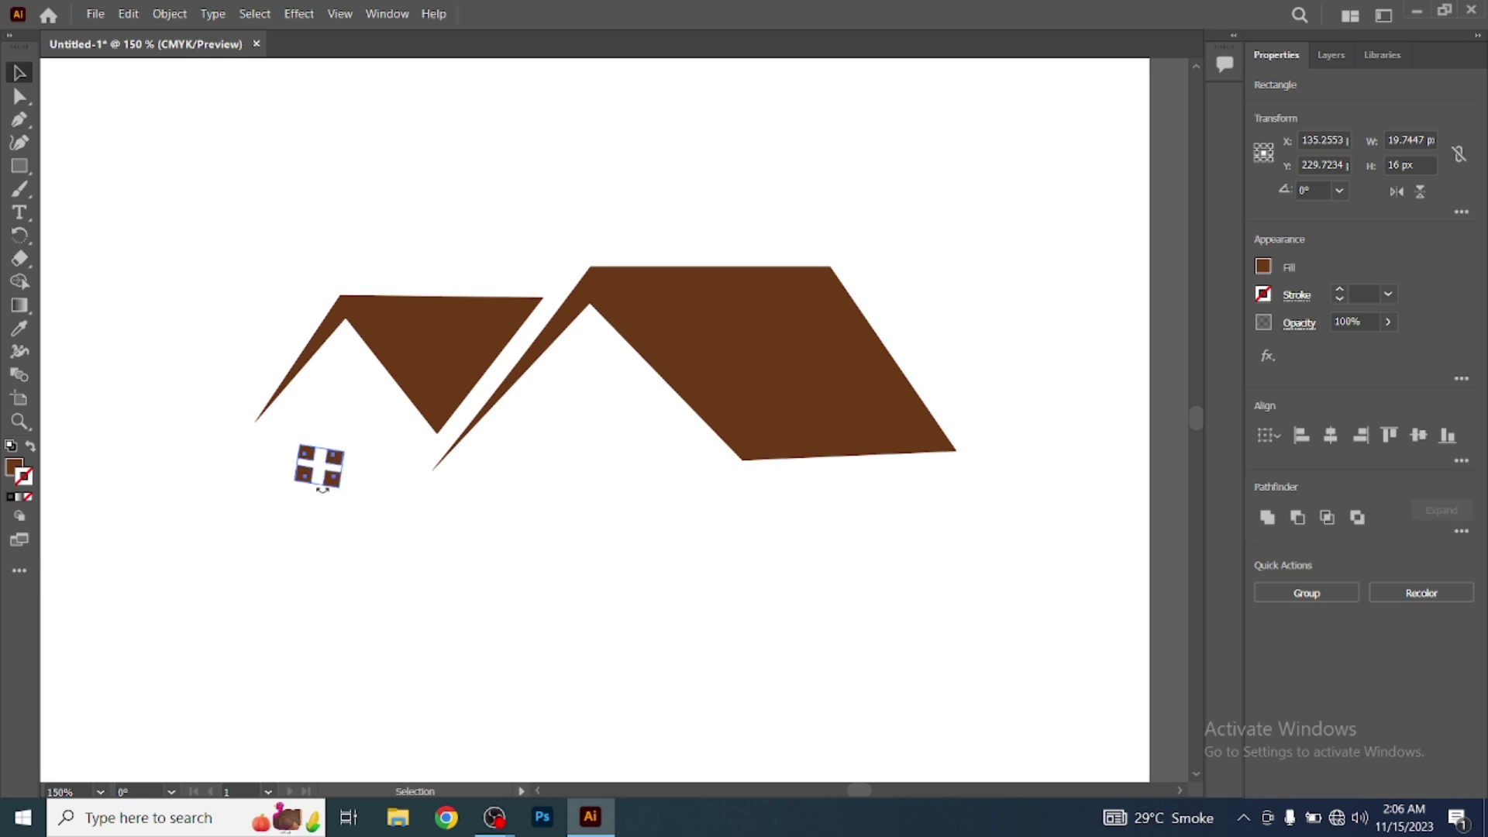
key("ctrl+z")
left_click_drag(327, 484, 353, 419)
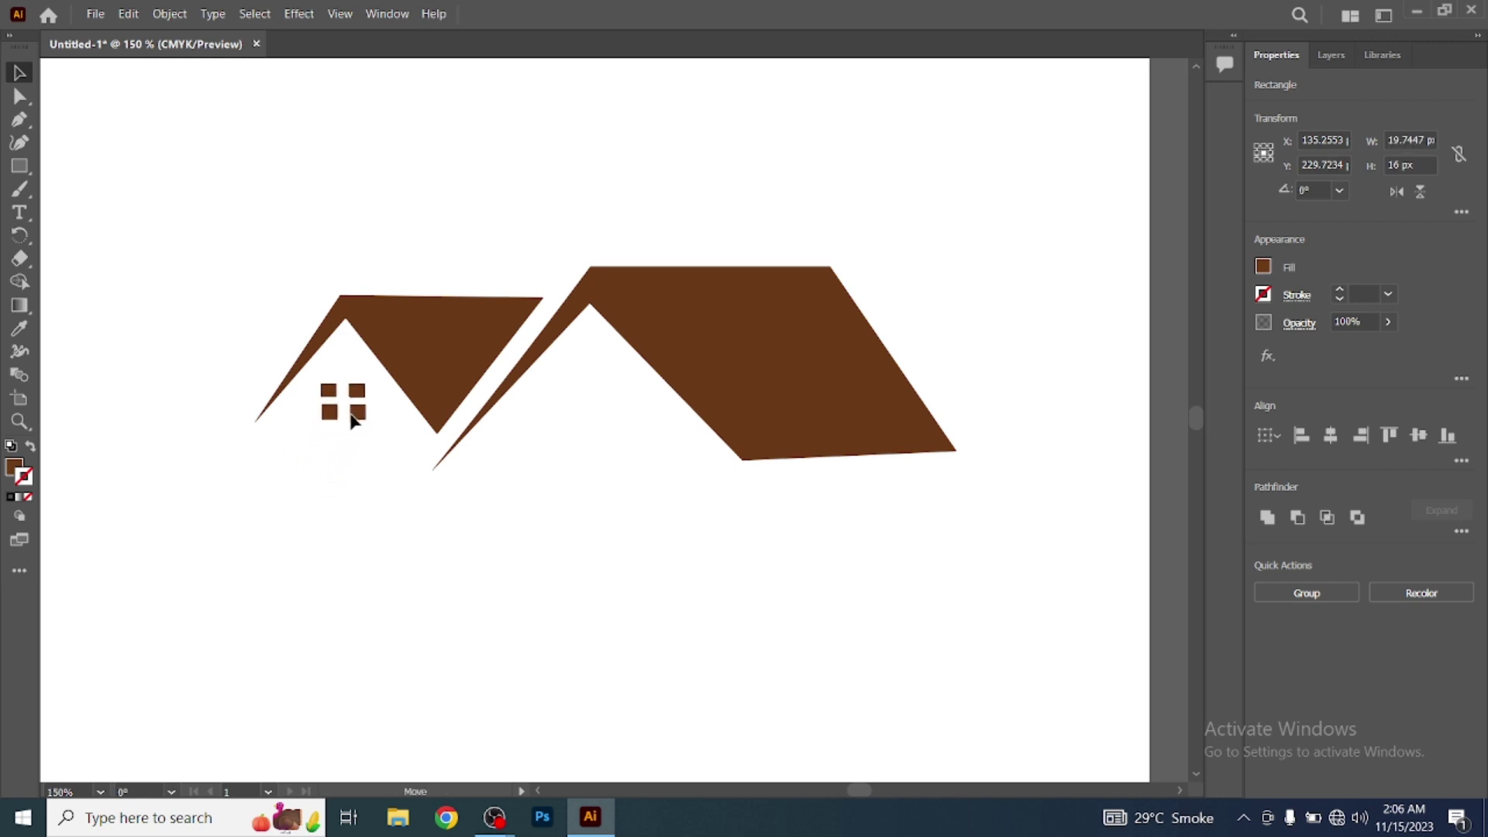
left_click_drag(352, 419, 352, 419)
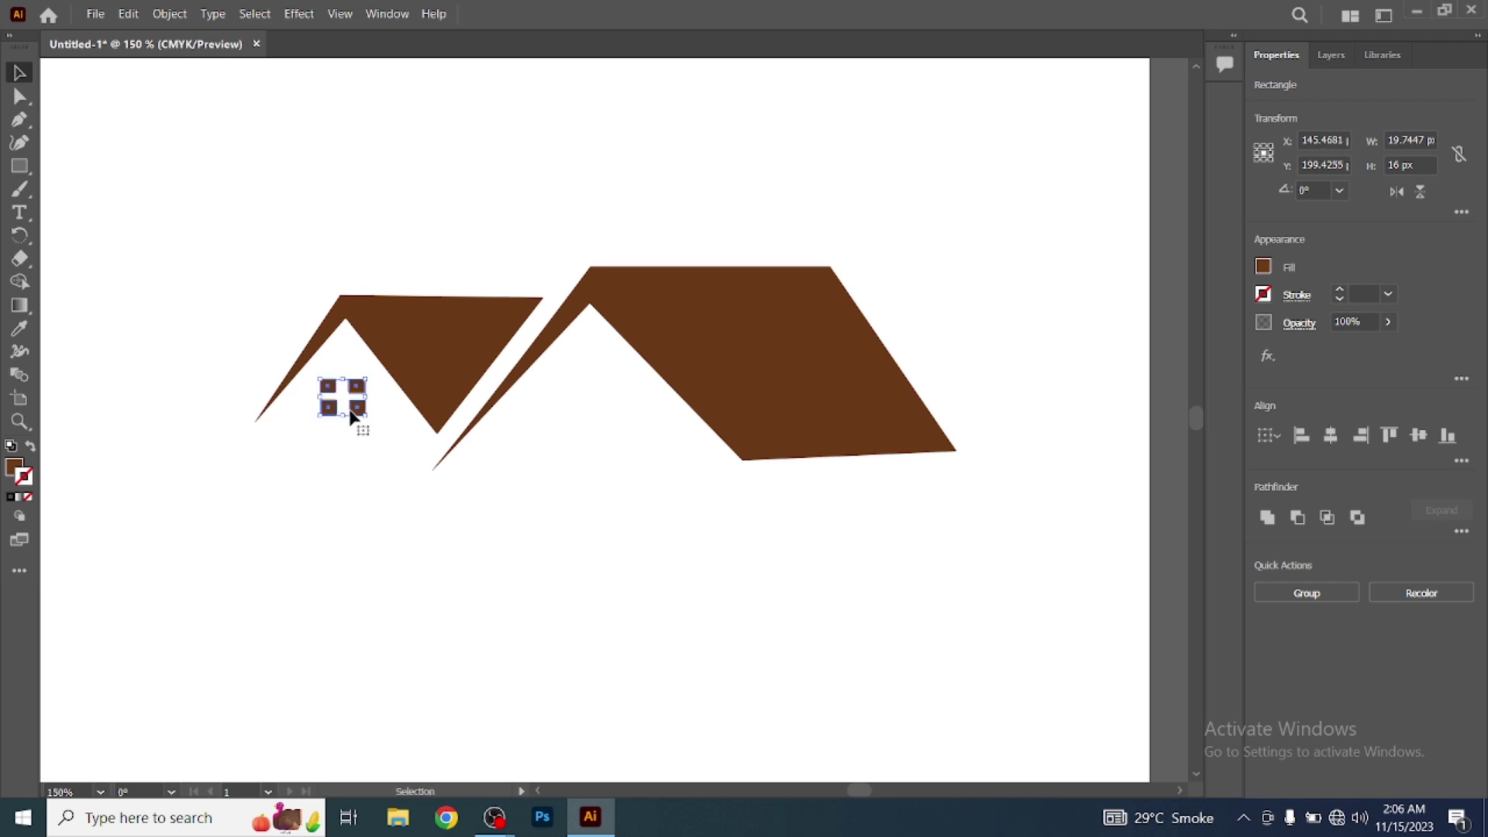
key("ctrl+c")
key("ctrl+v")
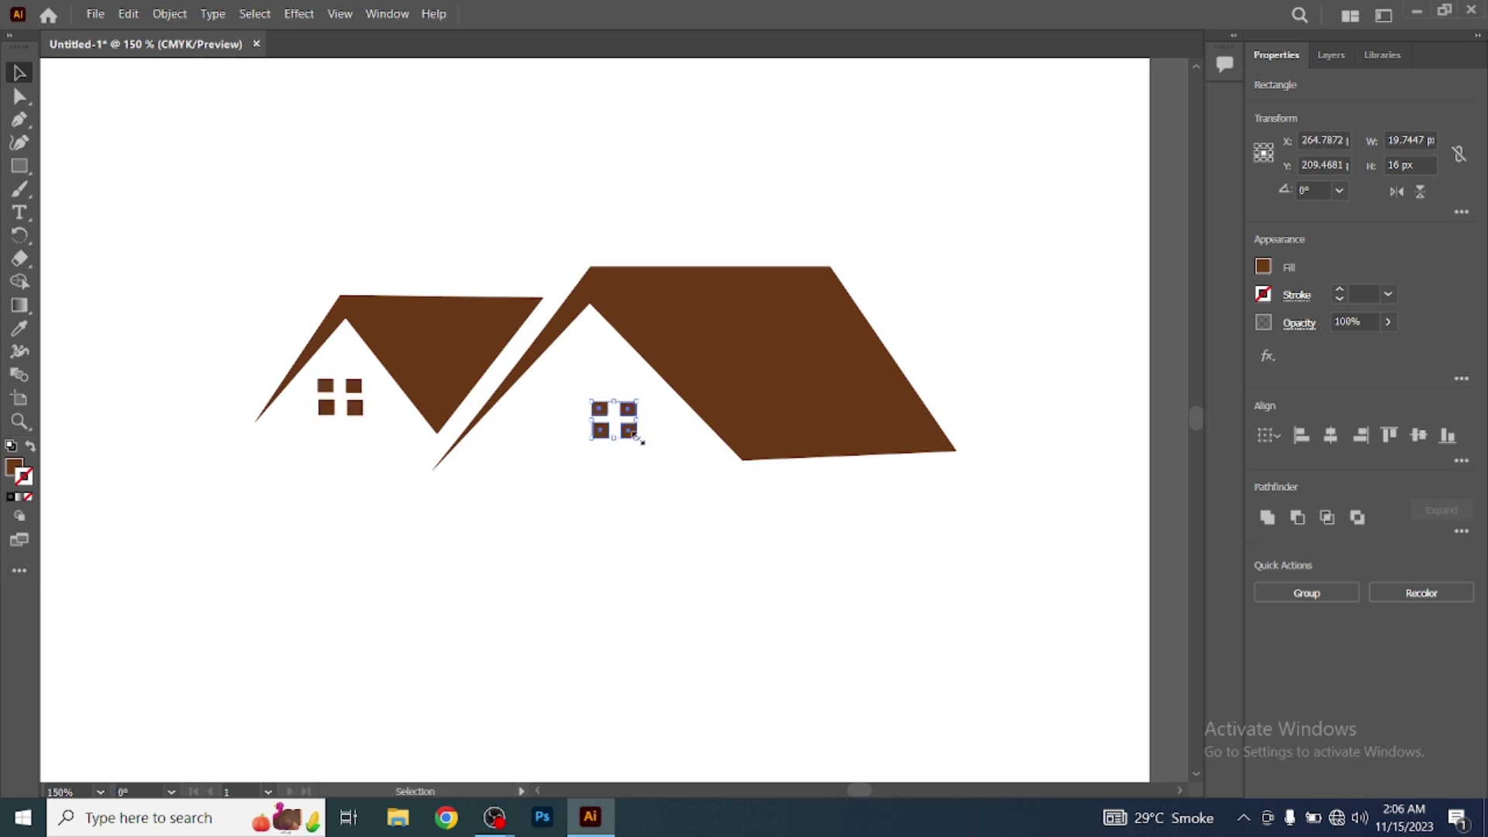
Enlarge the copied window block and realign its left and right windows
left_click_drag(636, 437, 680, 469)
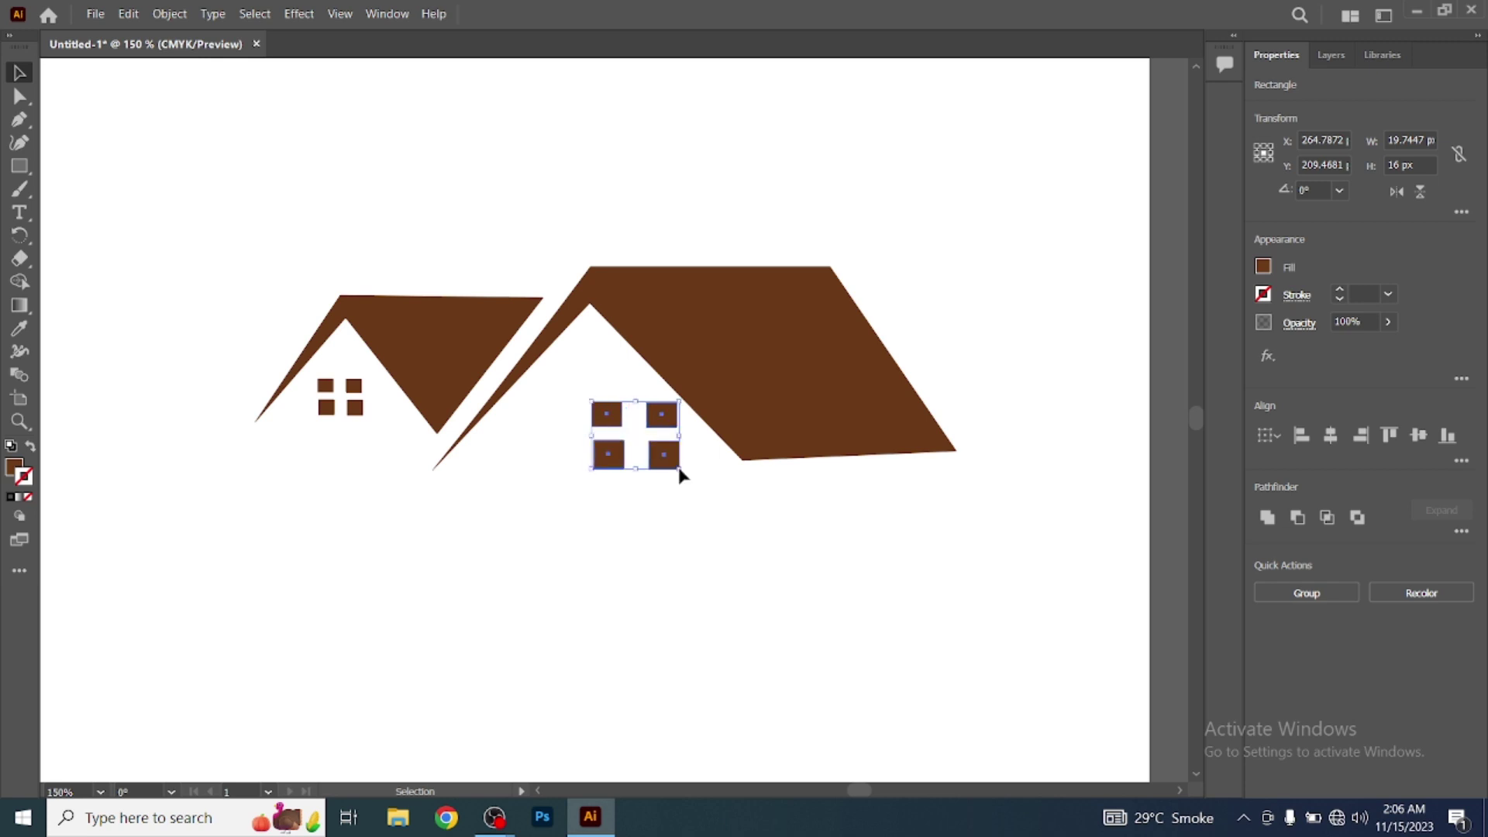
left_click(609, 453)
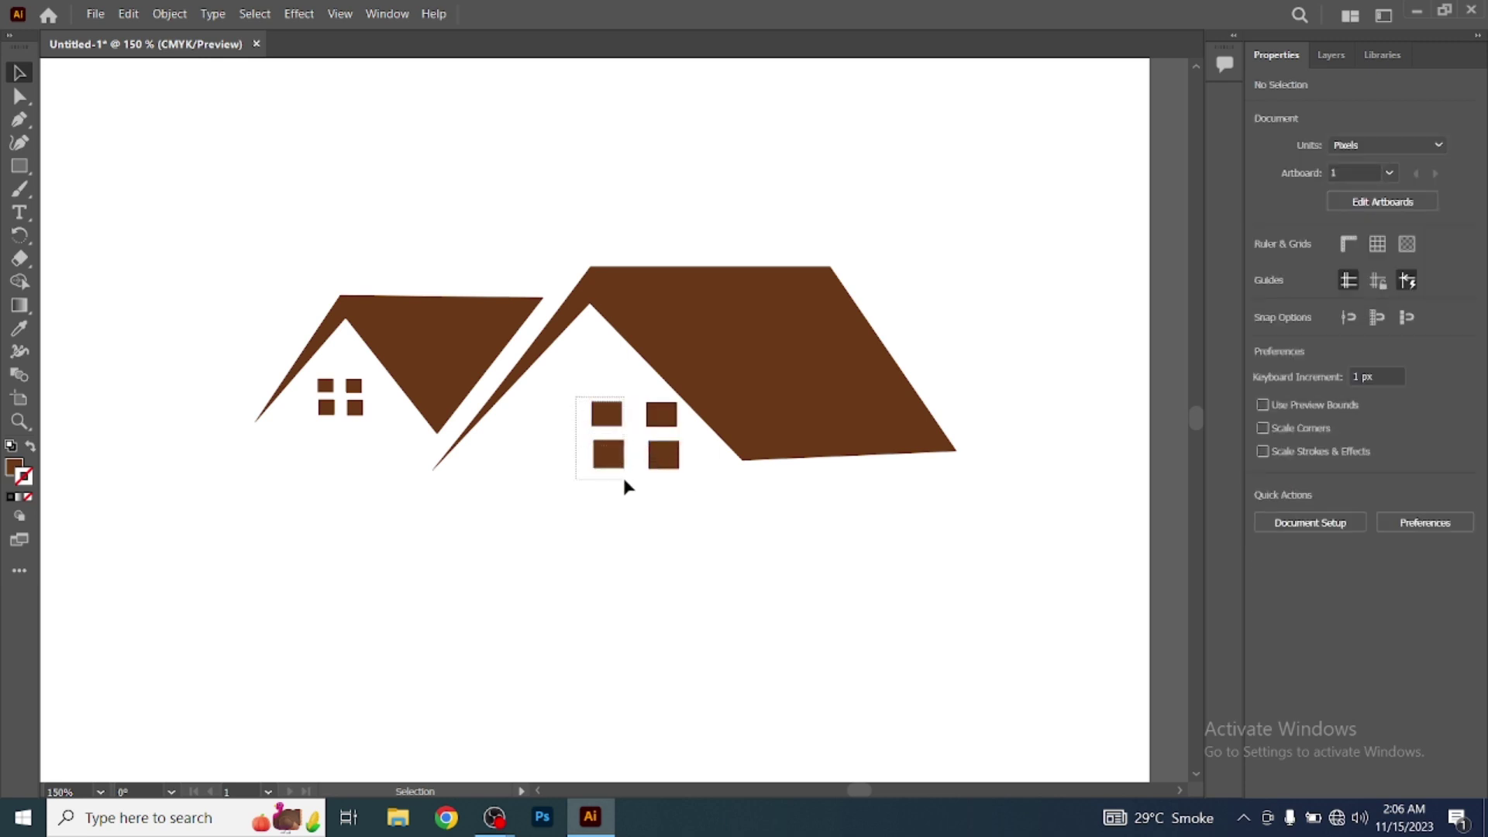
left_click_drag(622, 481, 577, 397)
key("Down")
key("Down")
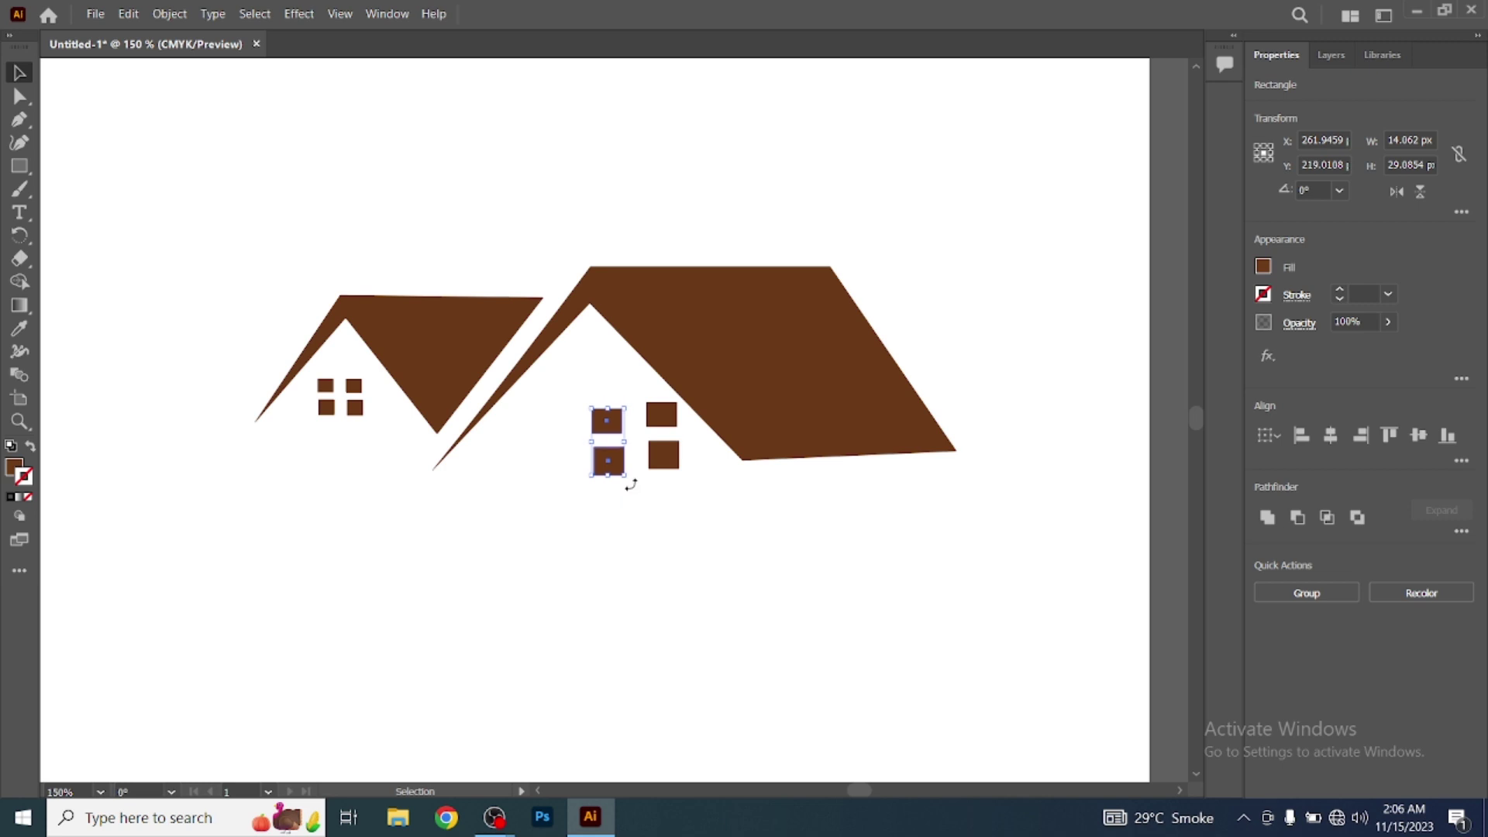
left_click_drag(618, 473, 565, 457)
left_click(671, 424)
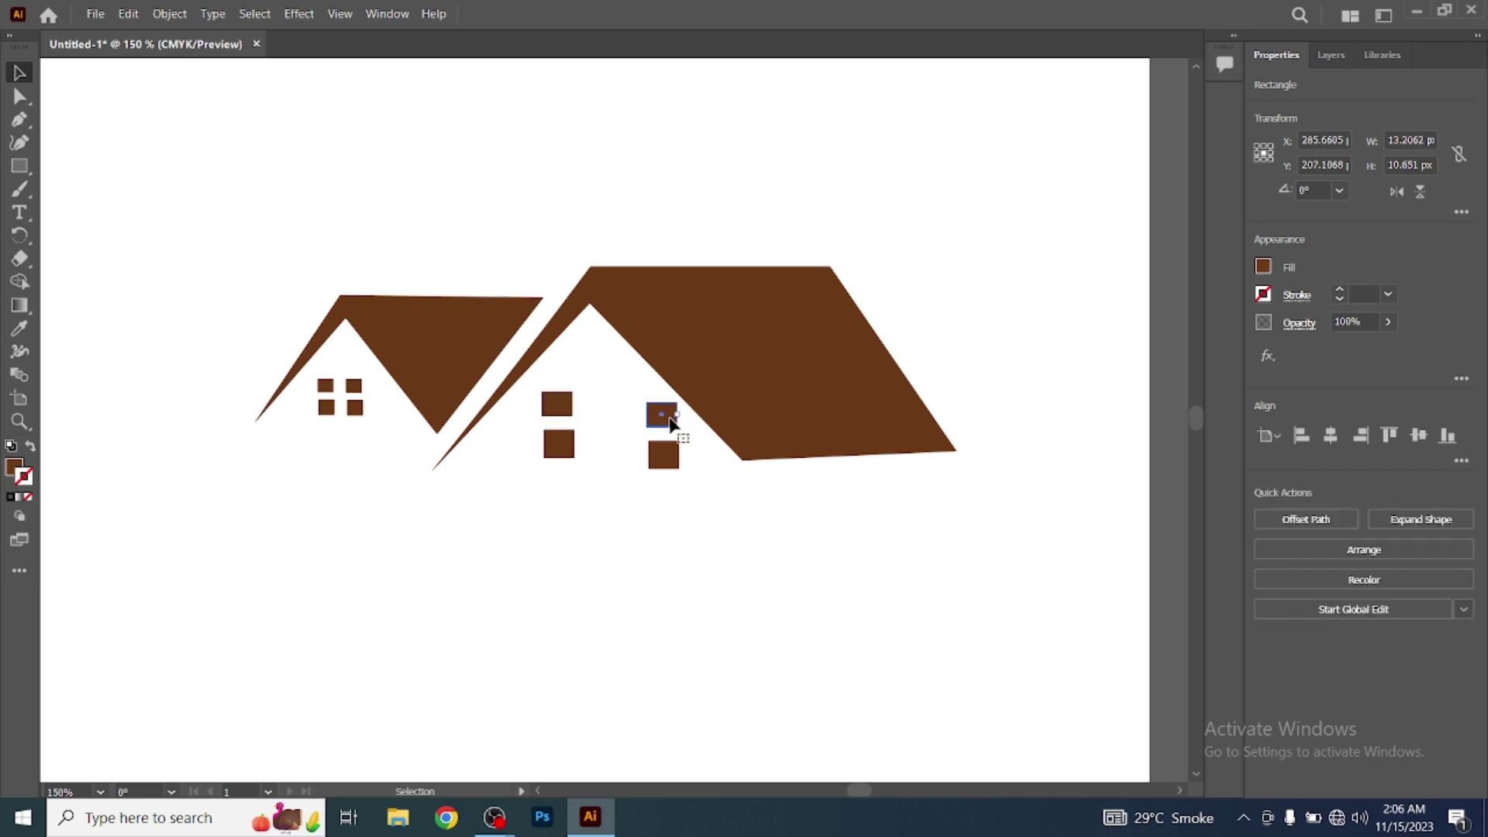
left_click_drag(635, 412, 616, 411)
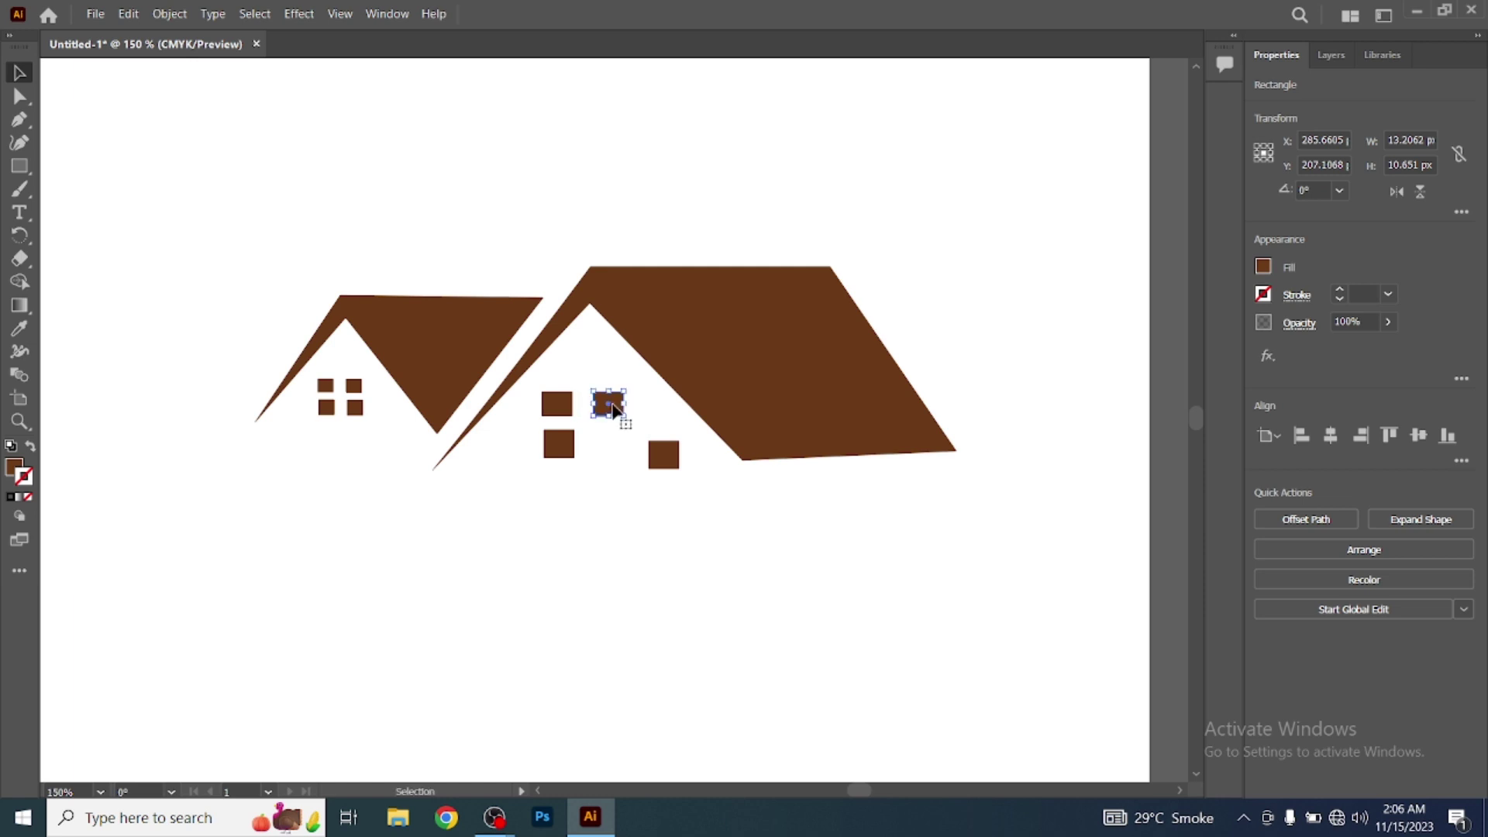
left_click_drag(672, 458, 618, 451)
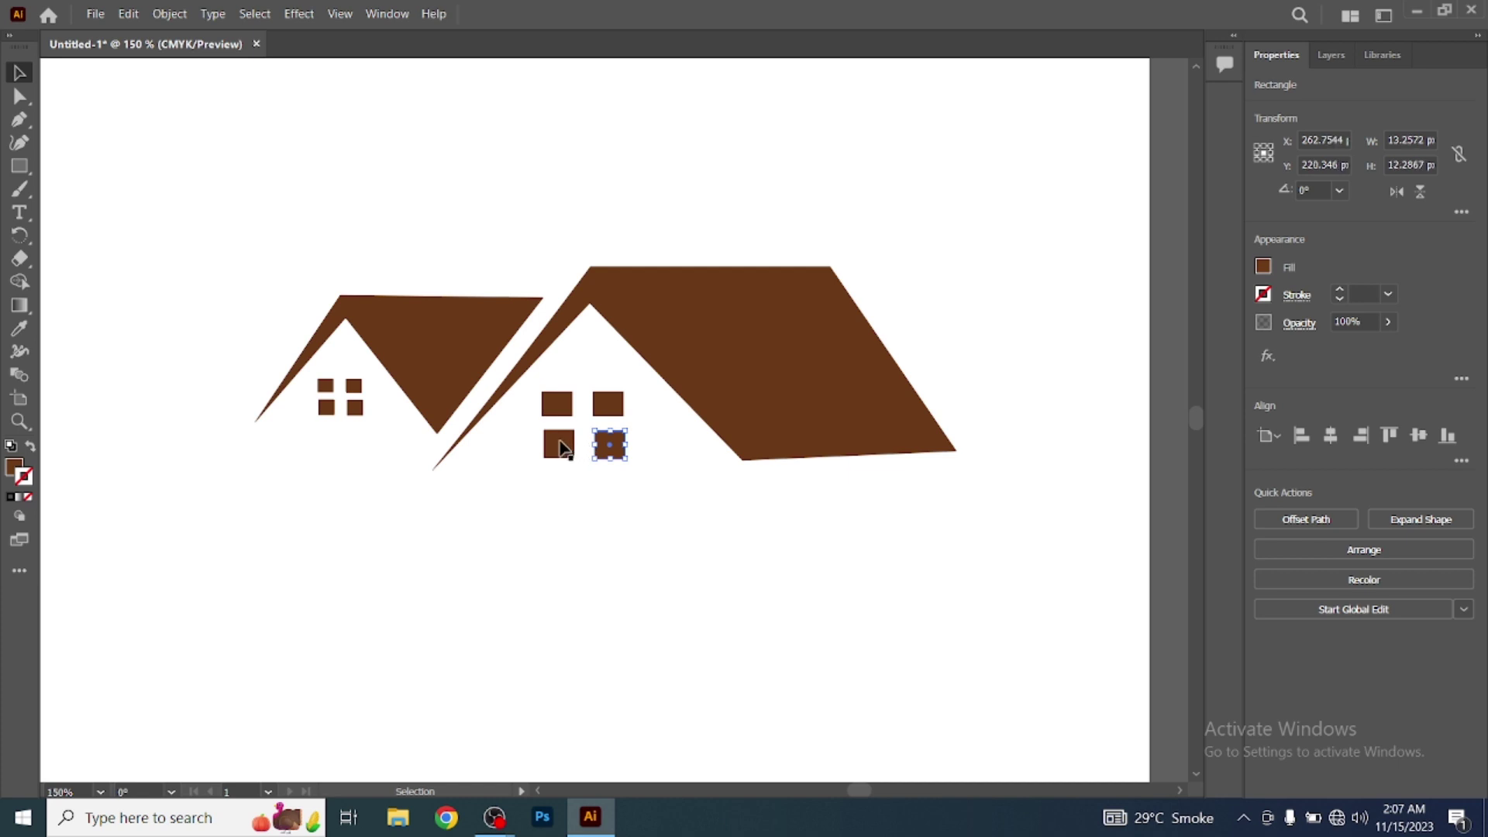
Nudge the upper-left window up into line with the others for an even grid
left_click(558, 402)
key("Up")
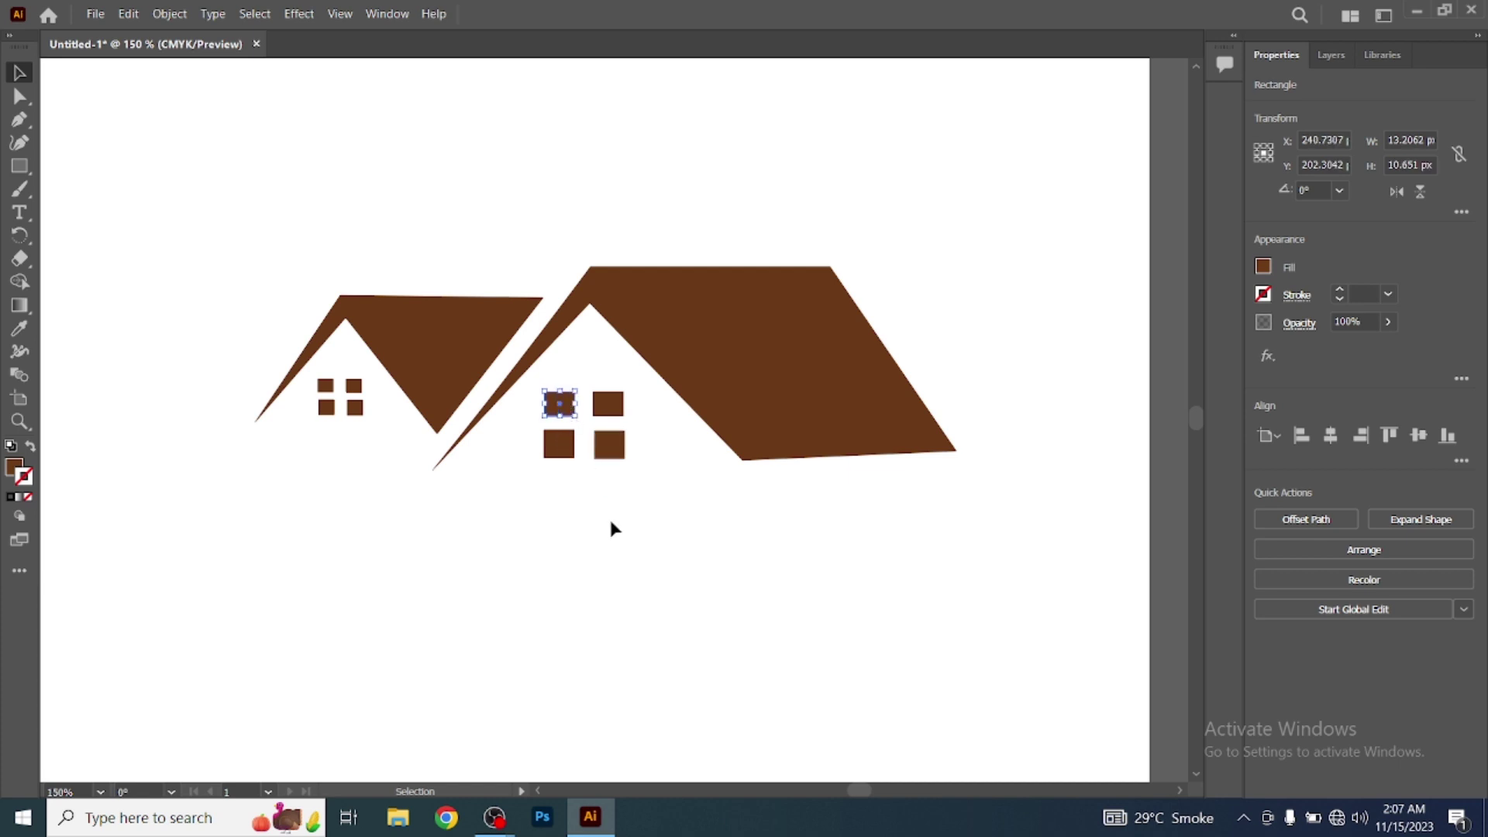
left_click(611, 523)
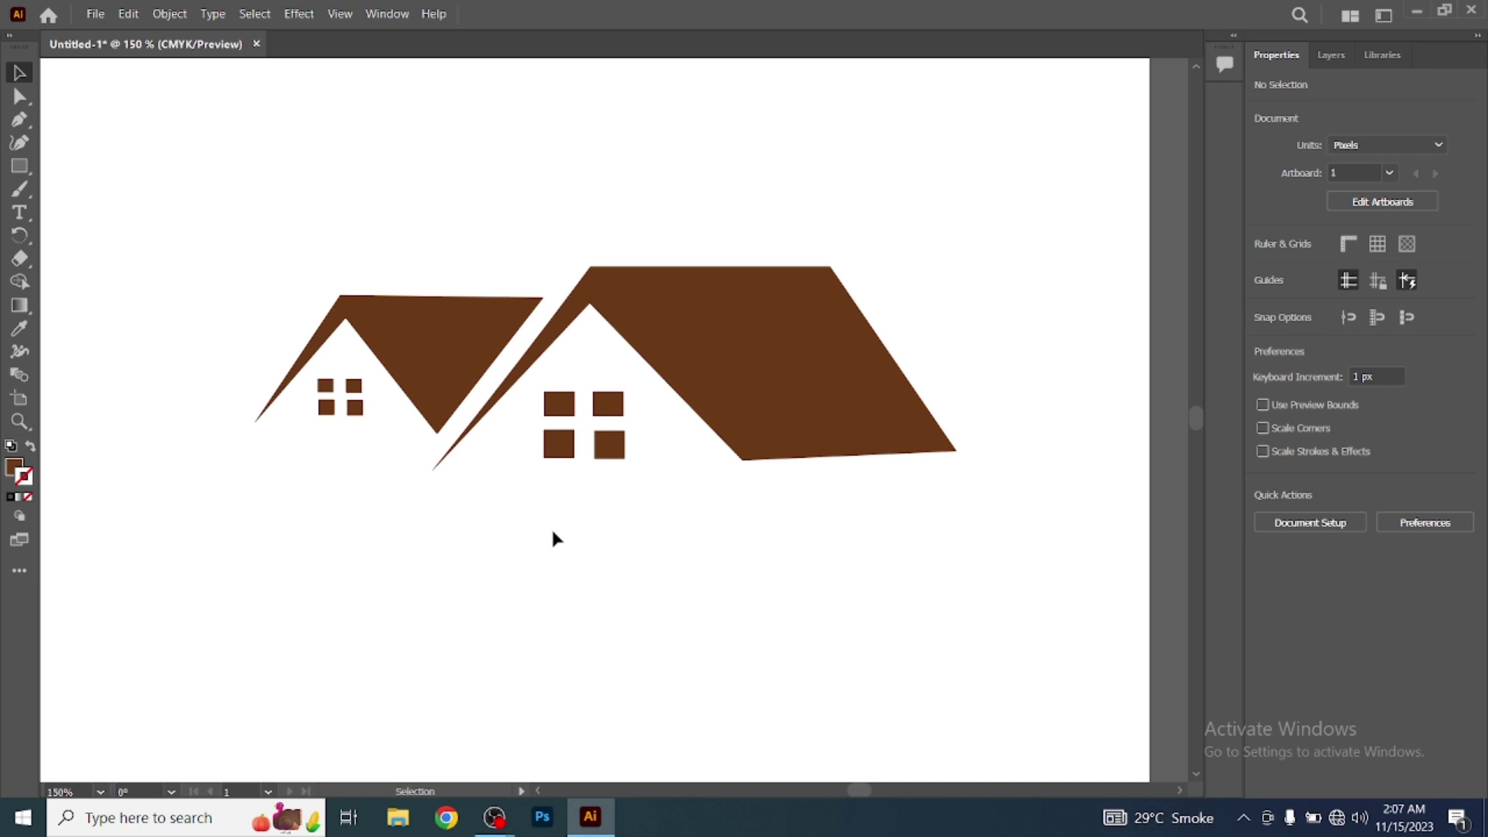
left_click(566, 446)
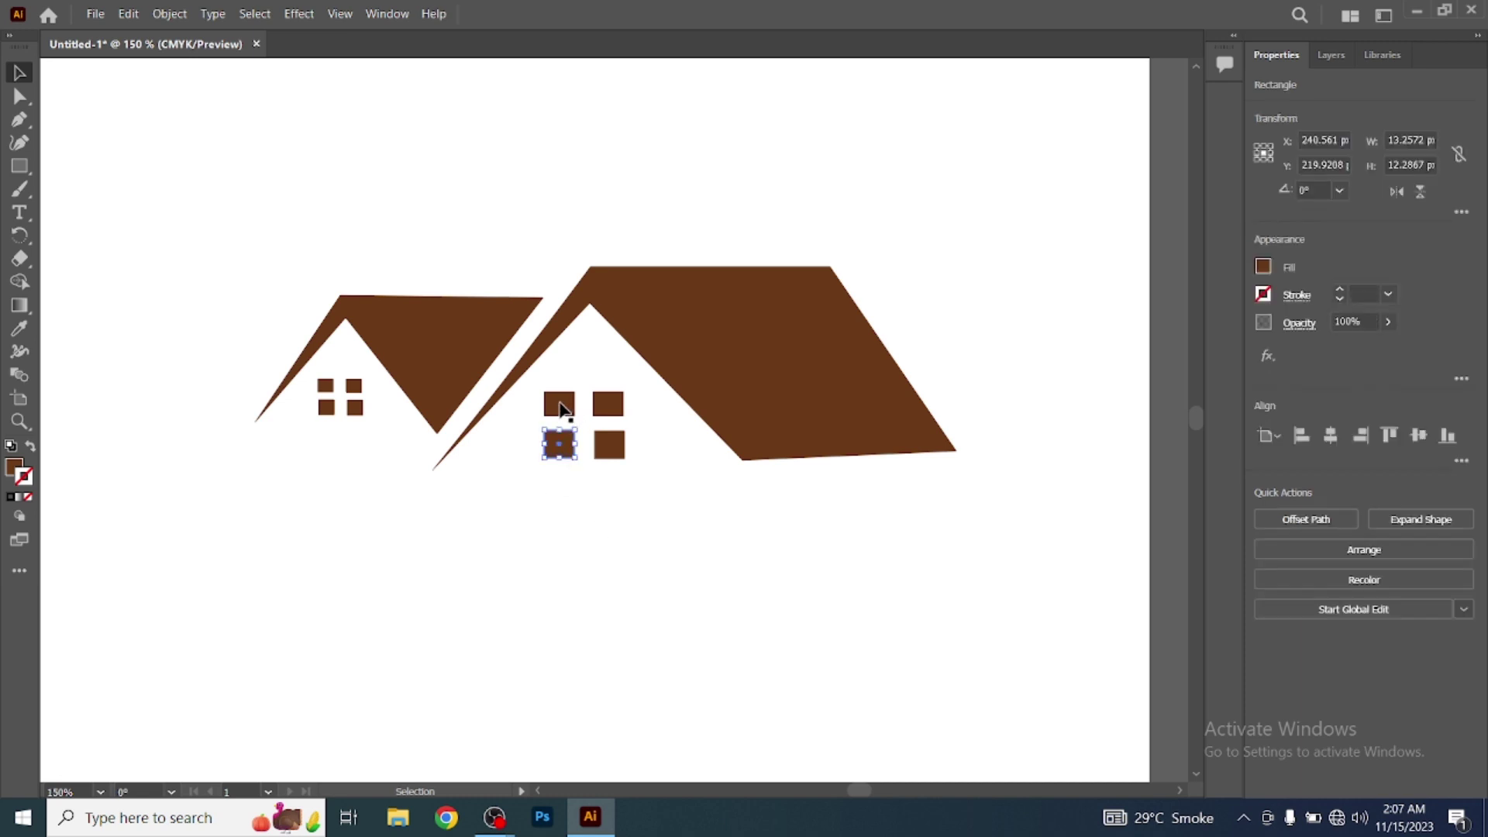
left_click(568, 419)
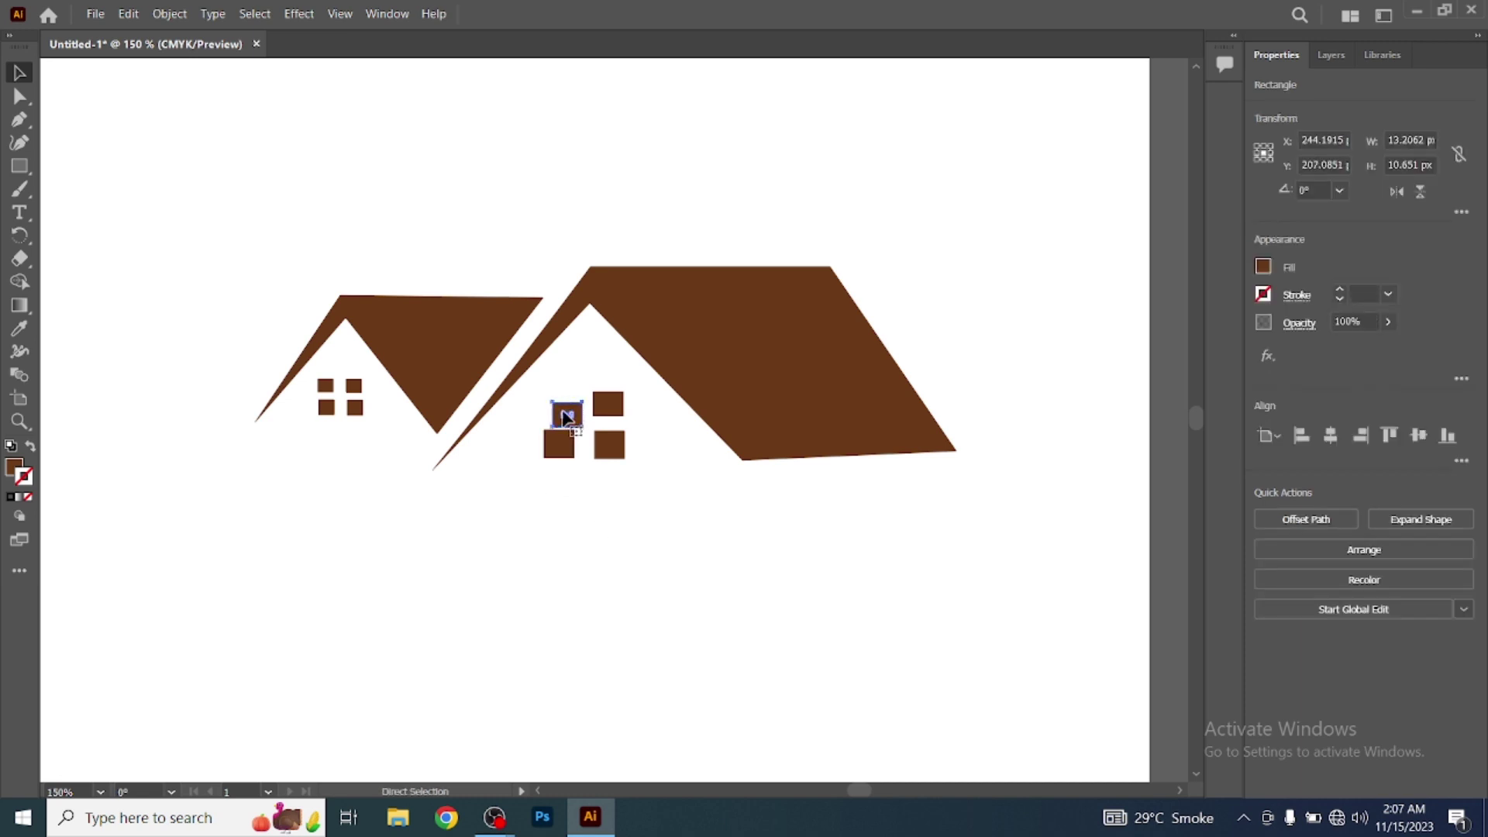
left_click_drag(563, 412, 561, 404)
left_click(561, 527)
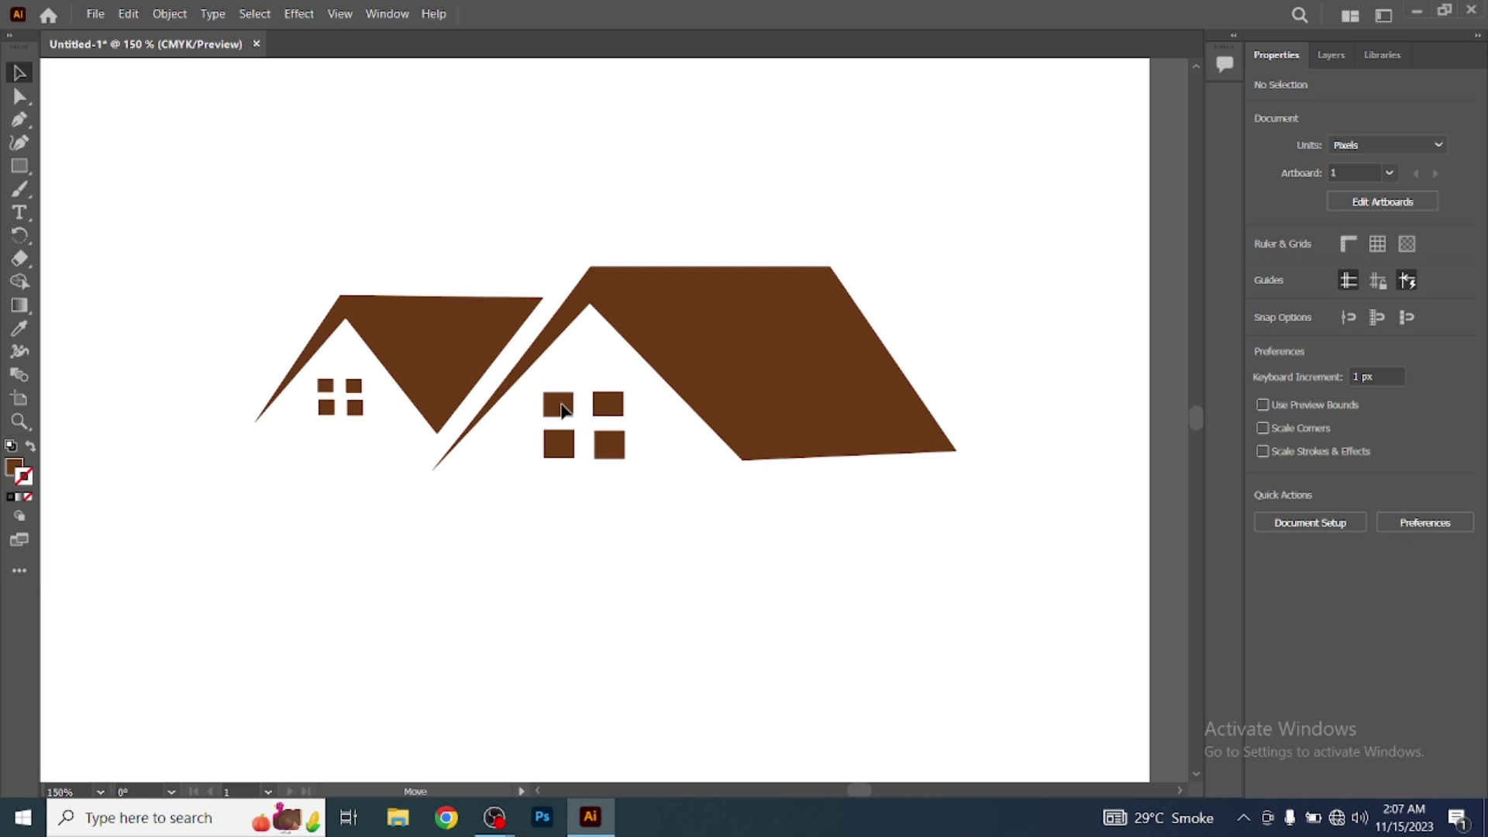
left_click(563, 408)
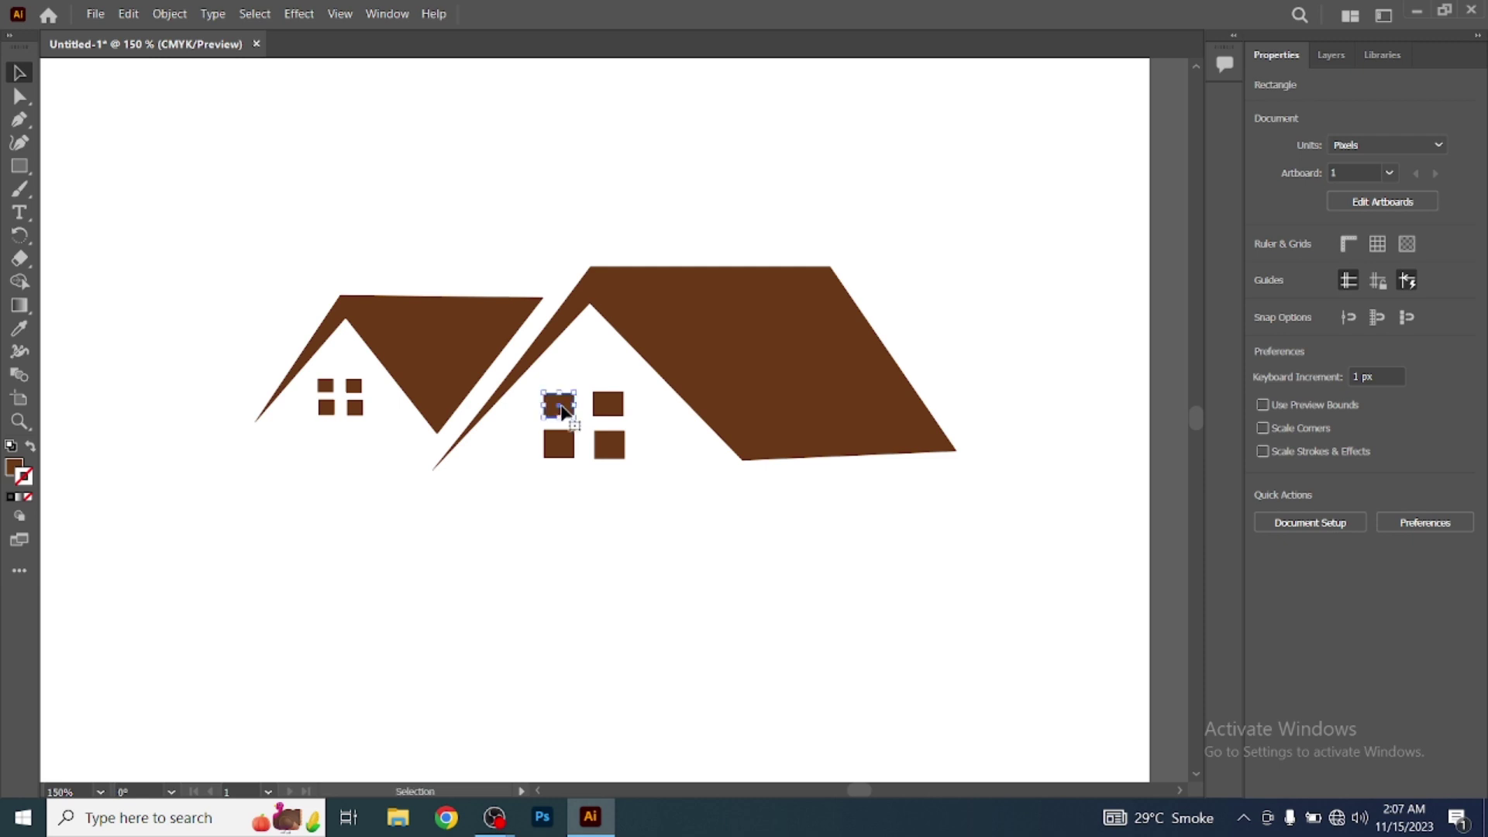
left_click(600, 504)
Lay curved Pen anchors from left of the small house to the large roof's right corner
left_click(20, 117)
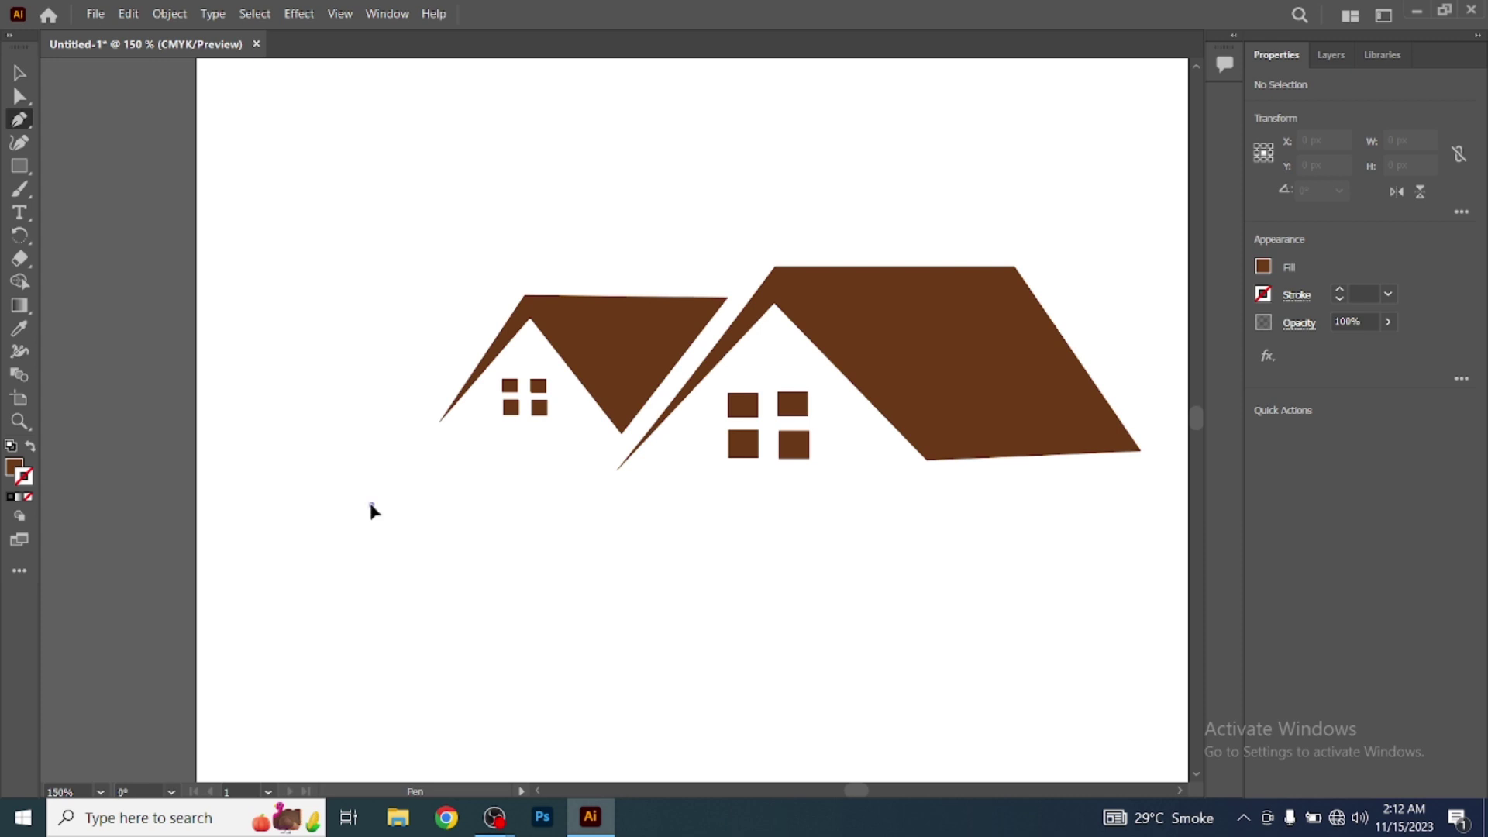
left_click(372, 504)
mouse_move(697, 494)
left_mouse_down()
mouse_move(798, 551)
mouse_move(907, 555)
mouse_move(976, 587)
left_mouse_up()
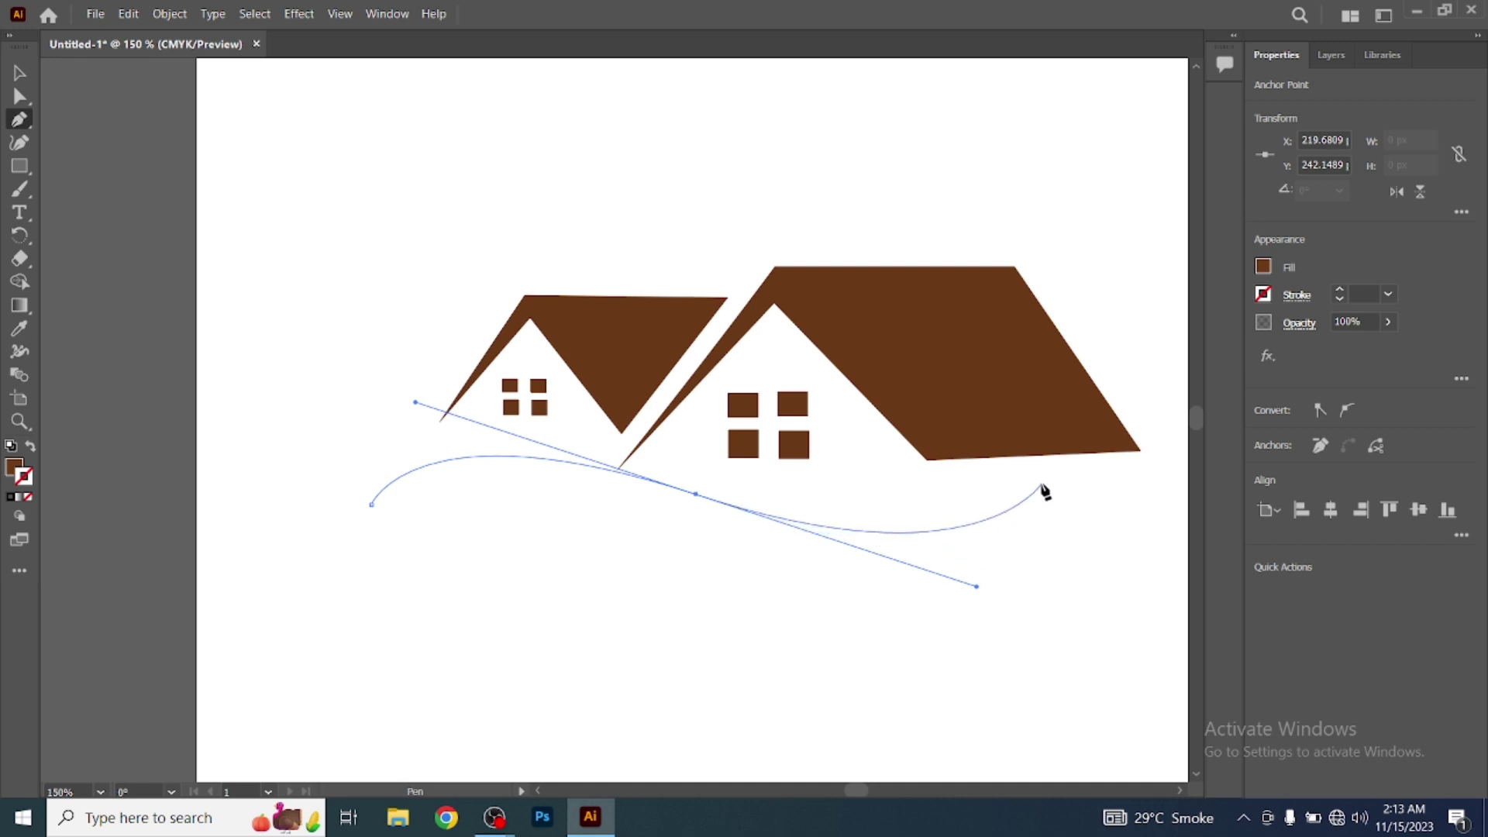
left_click(1057, 405)
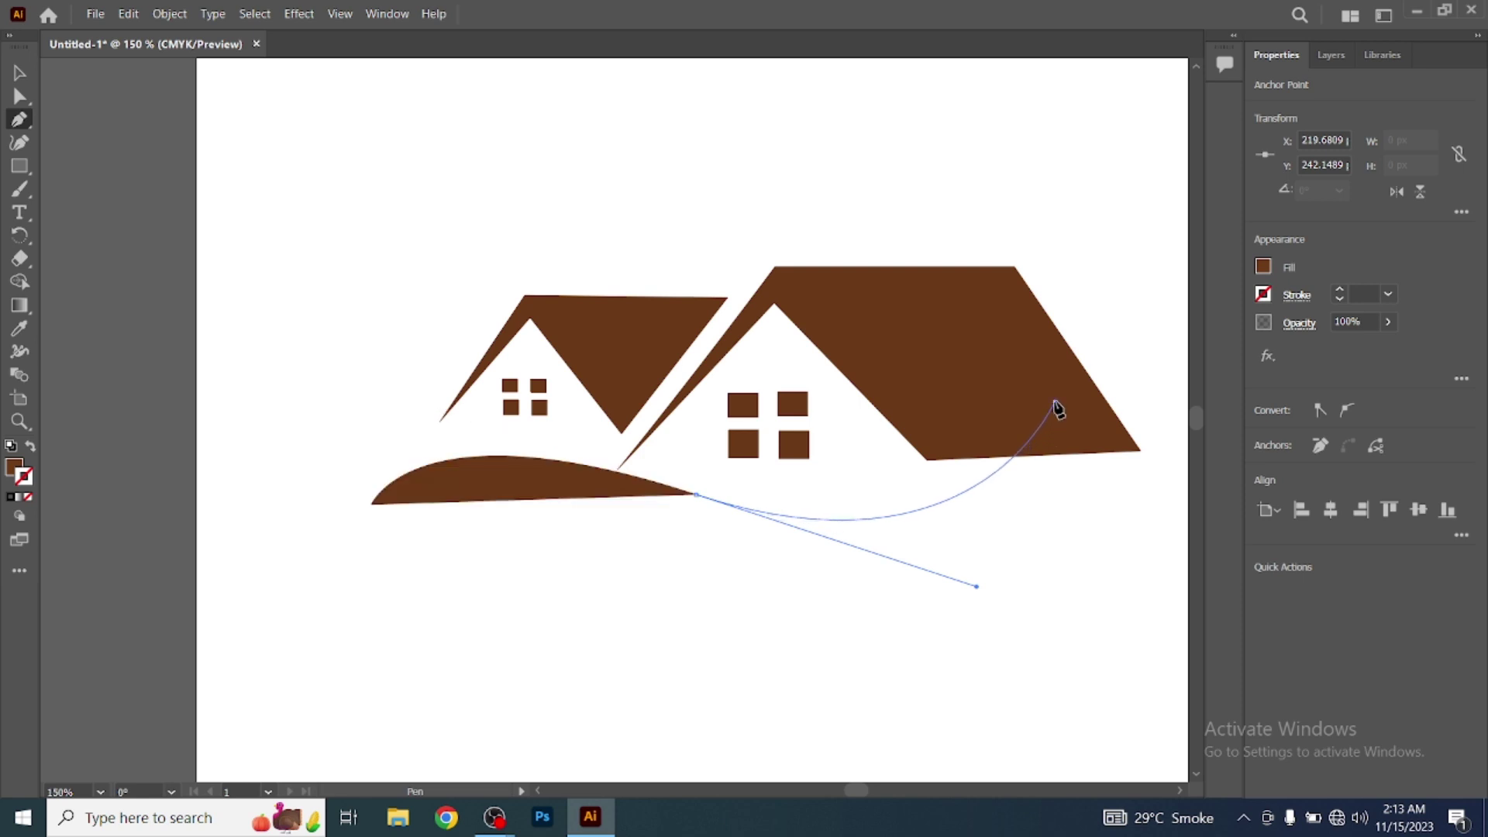
left_click_drag(959, 573, 771, 573)
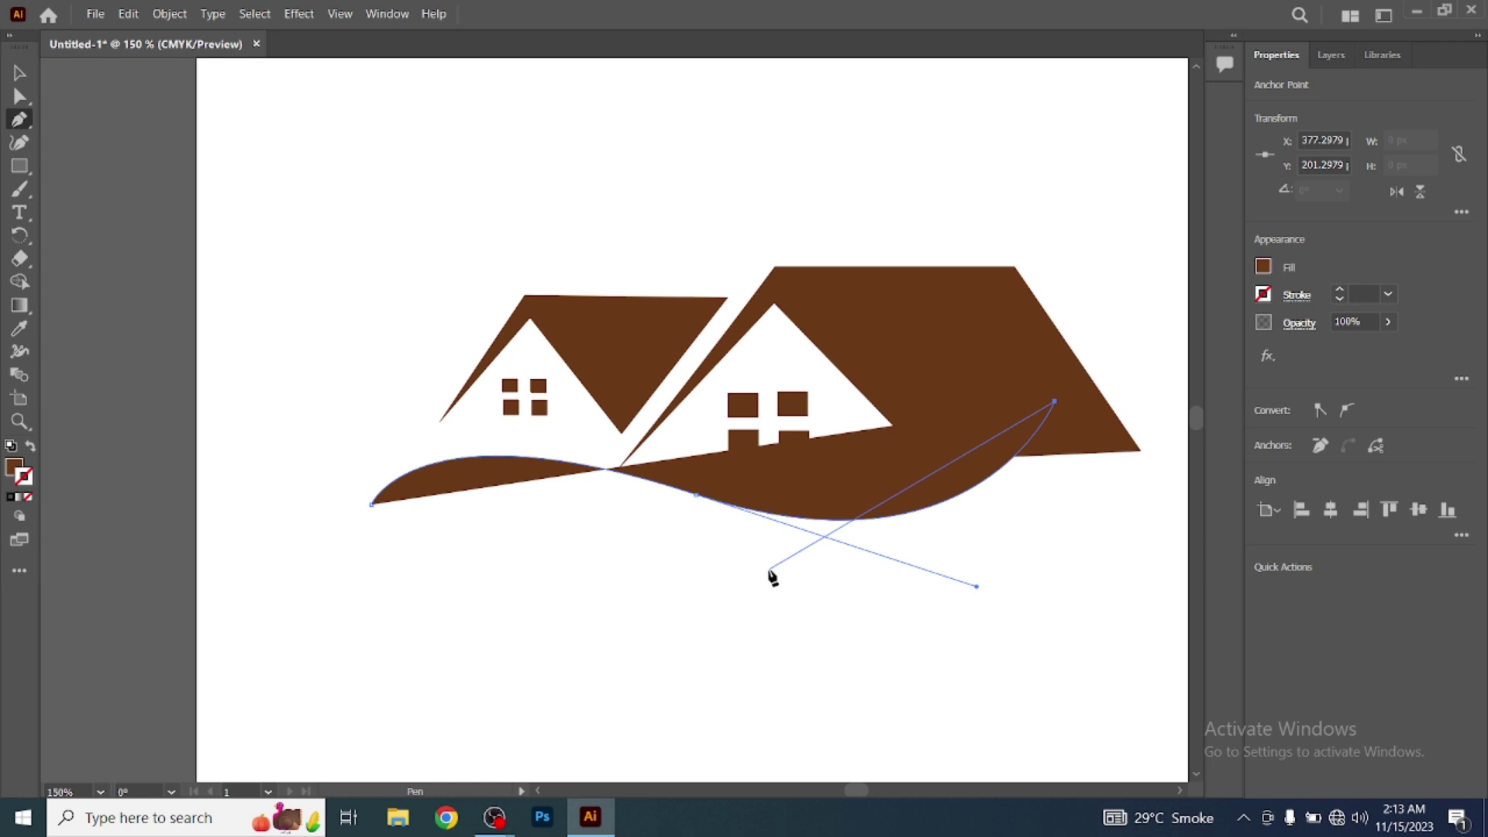
left_click_drag(769, 570, 768, 535)
mouse_move(691, 518)
left_mouse_down()
mouse_move(351, 426)
mouse_move(395, 443)
mouse_move(366, 435)
left_mouse_up()
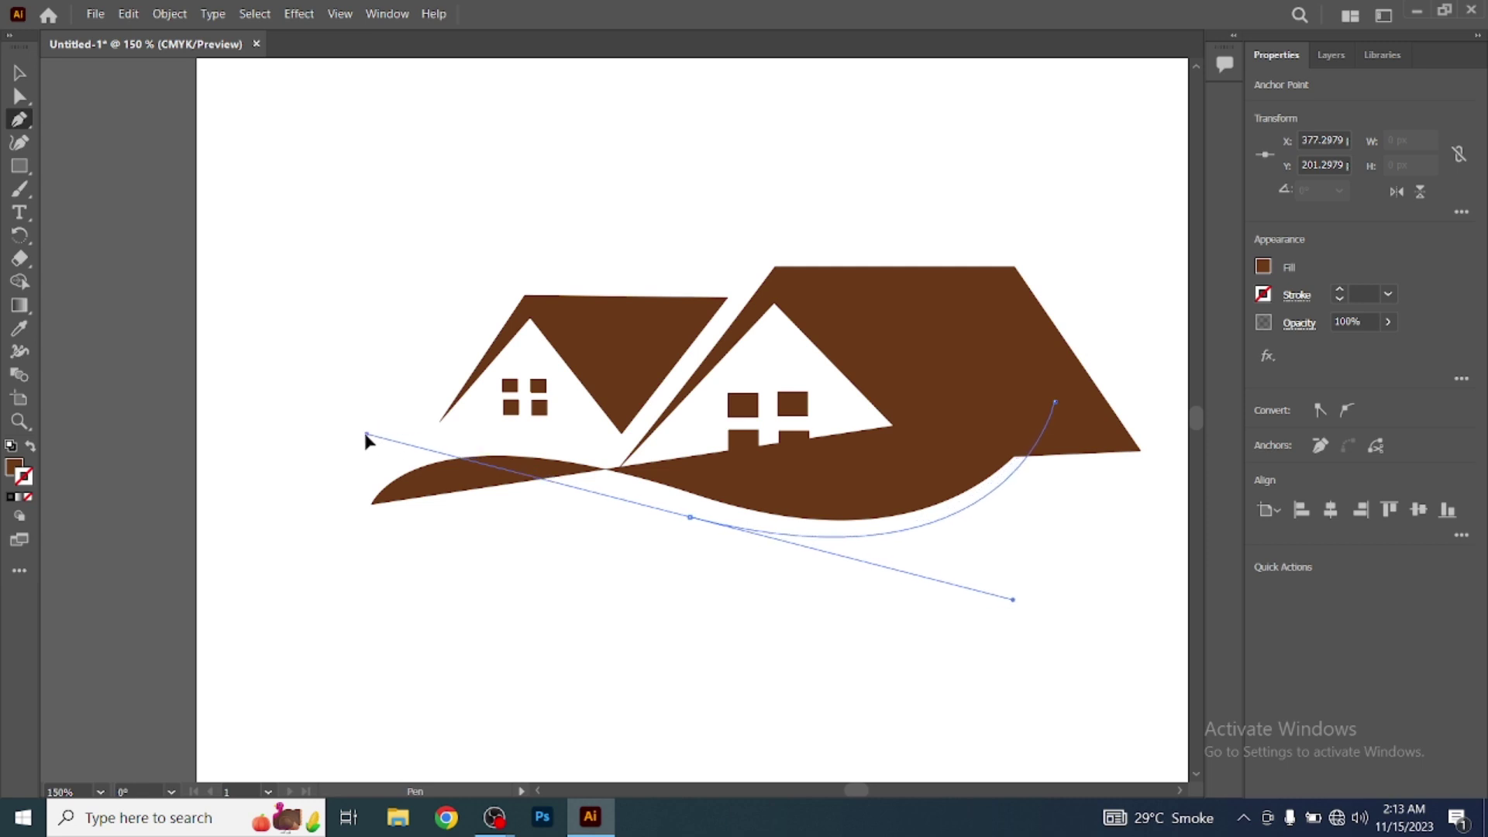
Close the swoosh at its start point with a curved, tapered left tip
left_click(372, 505)
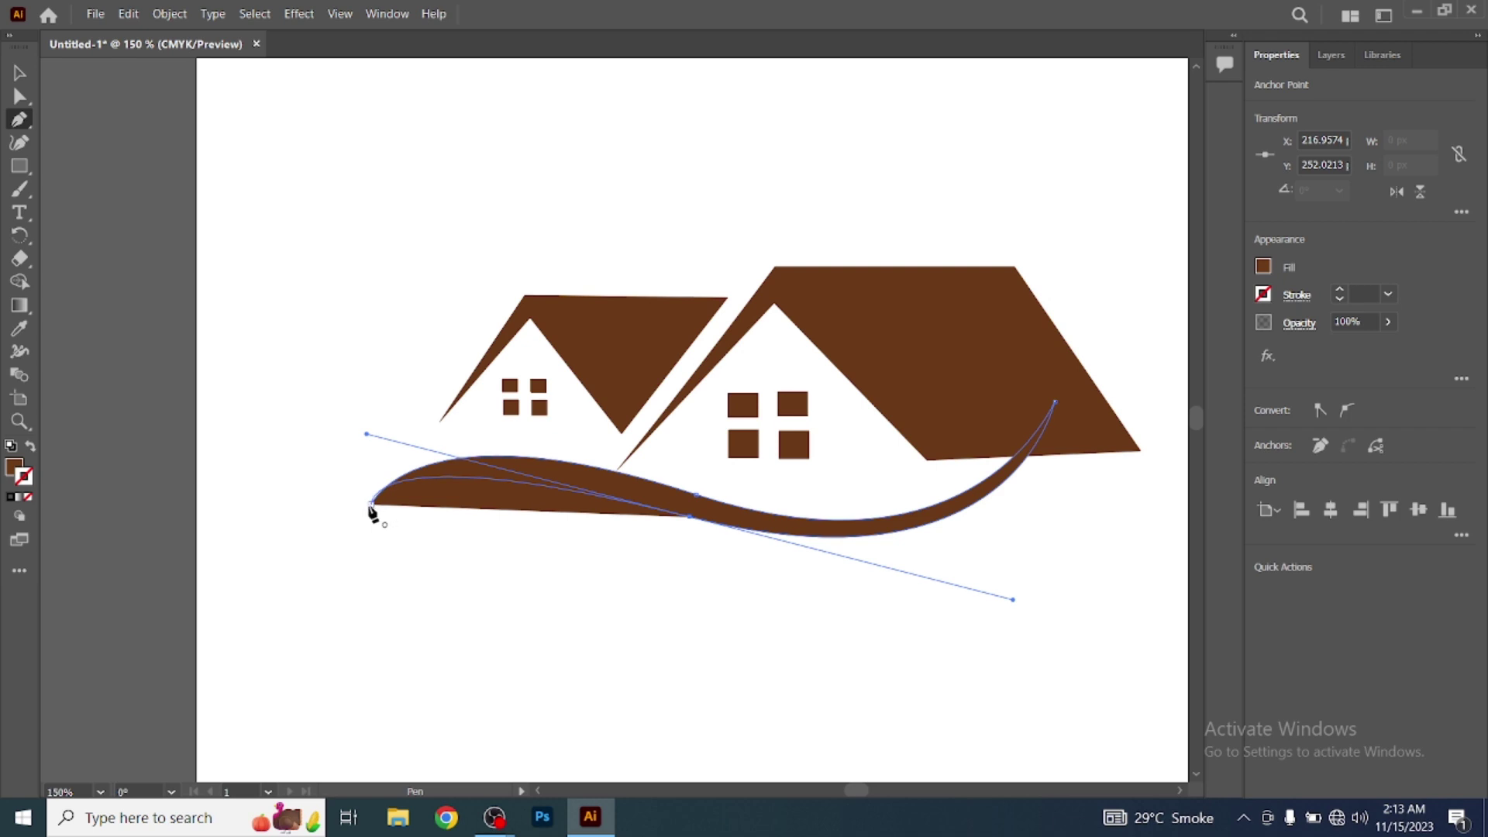
mouse_move(371, 510)
left_mouse_down()
mouse_move(276, 499)
mouse_move(297, 532)
mouse_move(349, 490)
left_mouse_up()
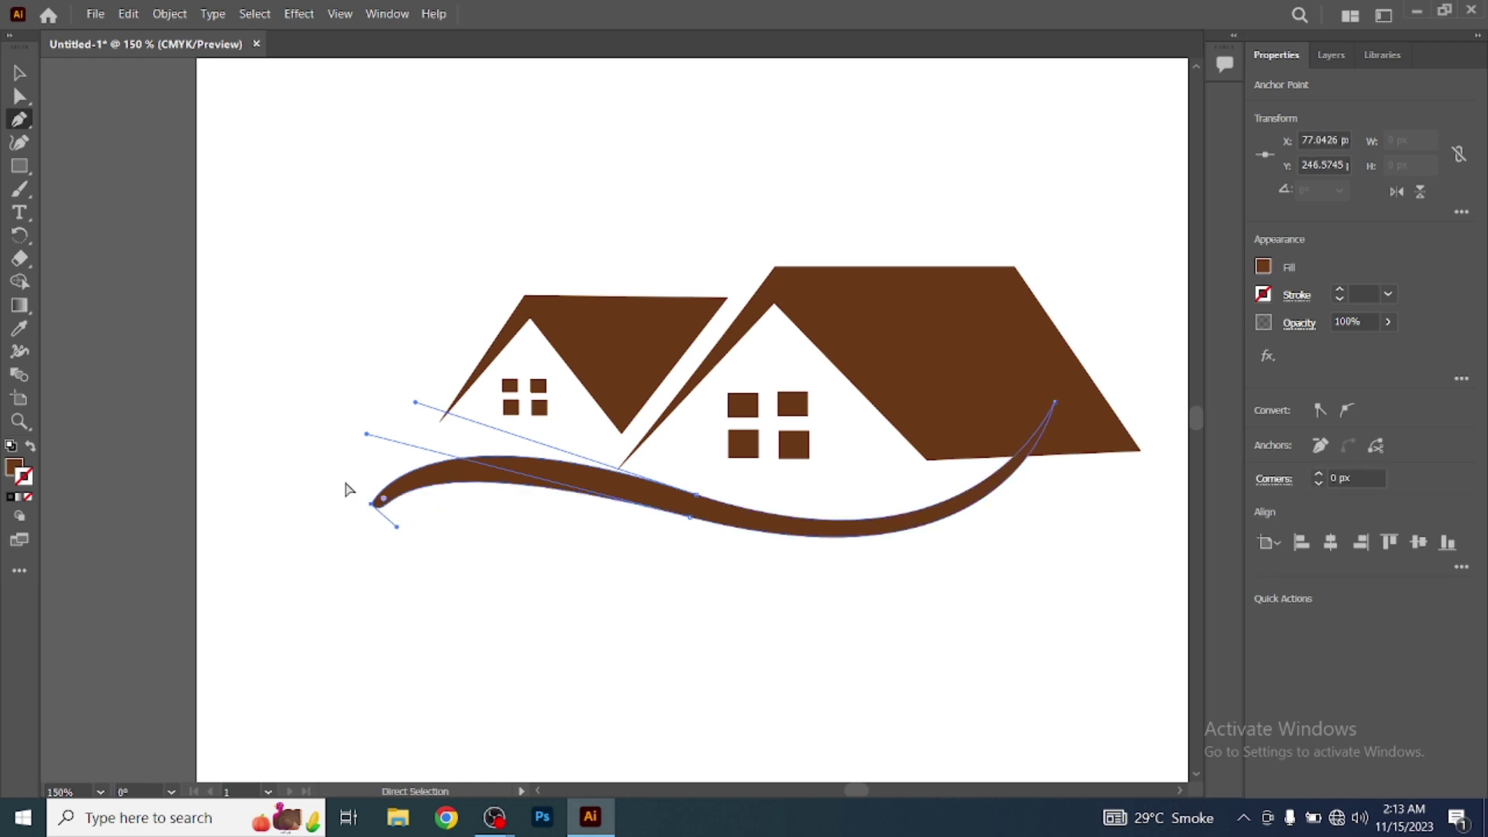
key("ctrl+z")
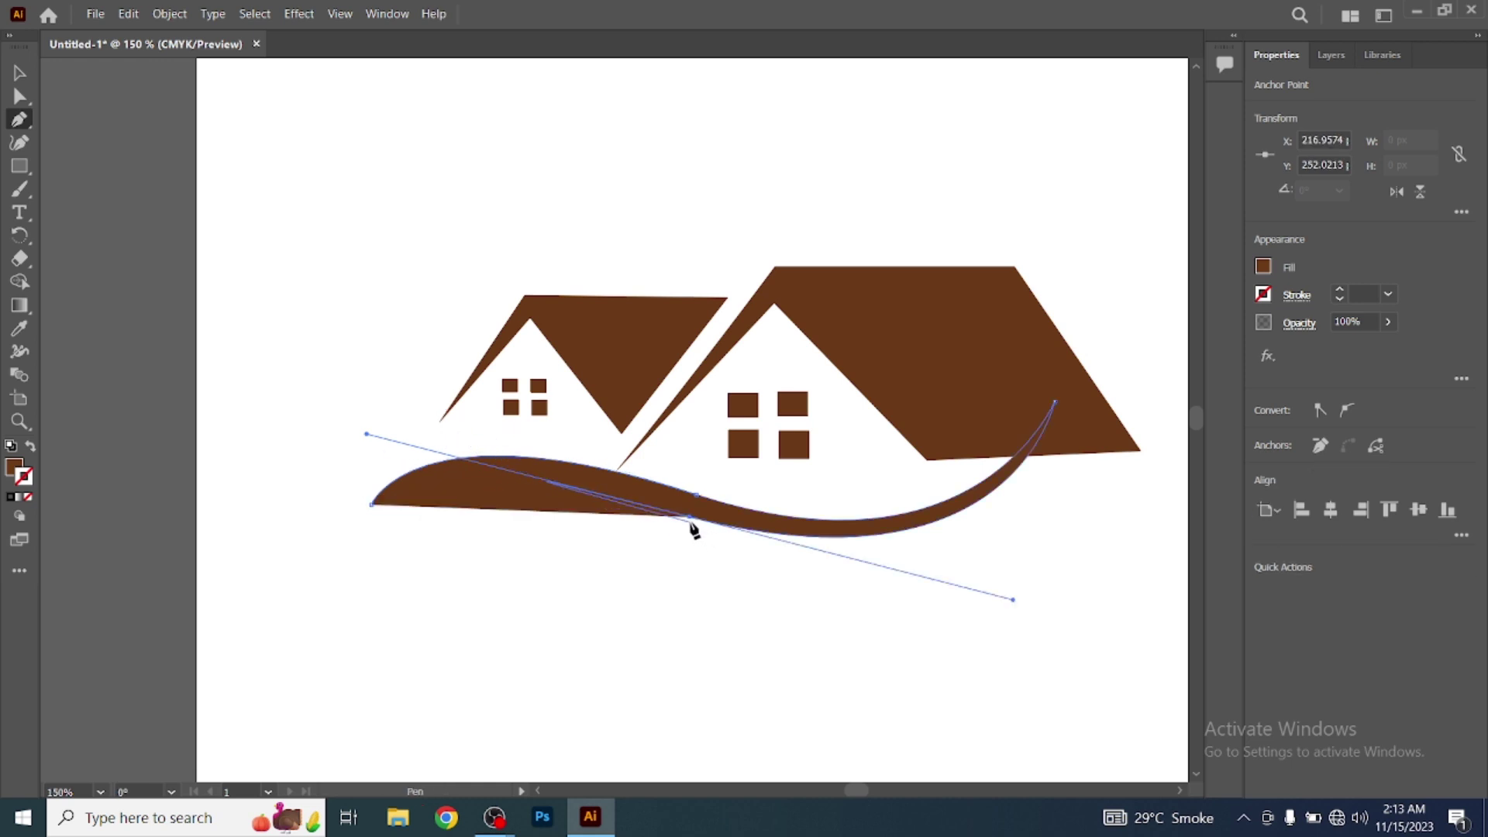
left_click(690, 516)
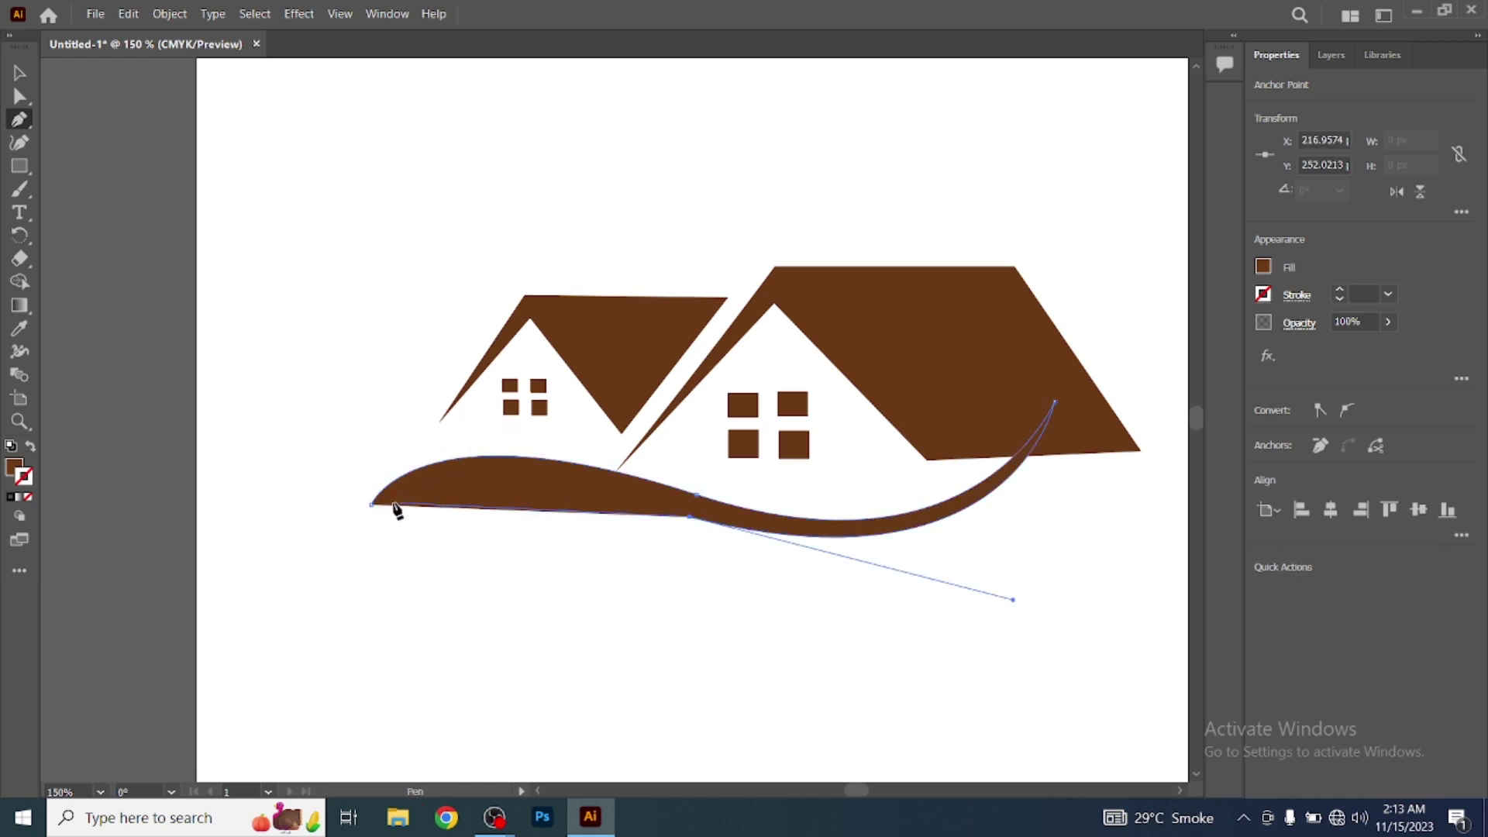
left_click_drag(372, 505, 372, 558)
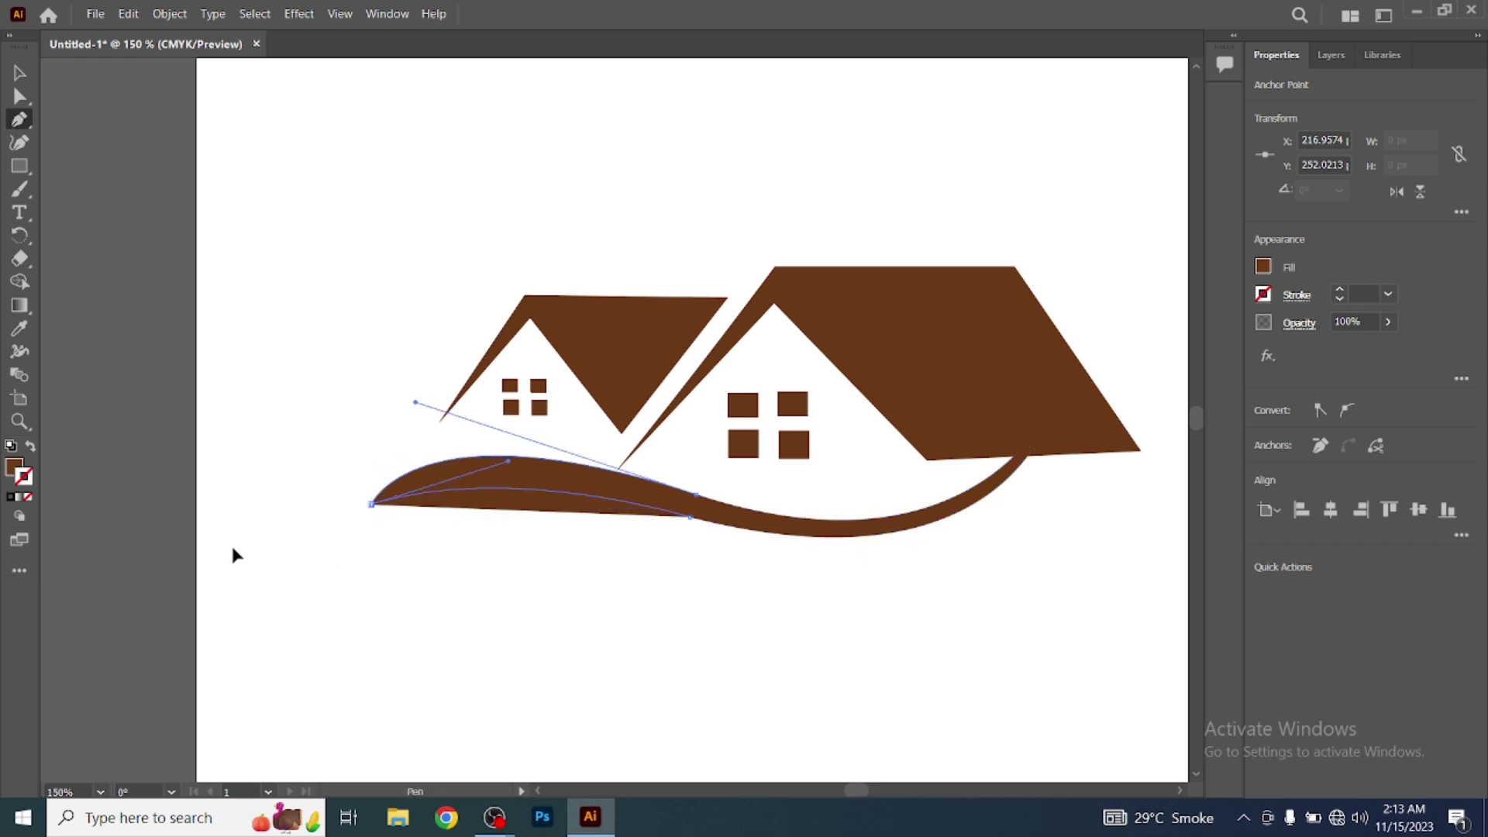
mouse_move(372, 558)
left_mouse_down()
mouse_move(208, 574)
mouse_move(228, 572)
left_mouse_up()
Drag the swoosh's anchor handles to deepen its lower edge and taper its left end
left_click(20, 96)
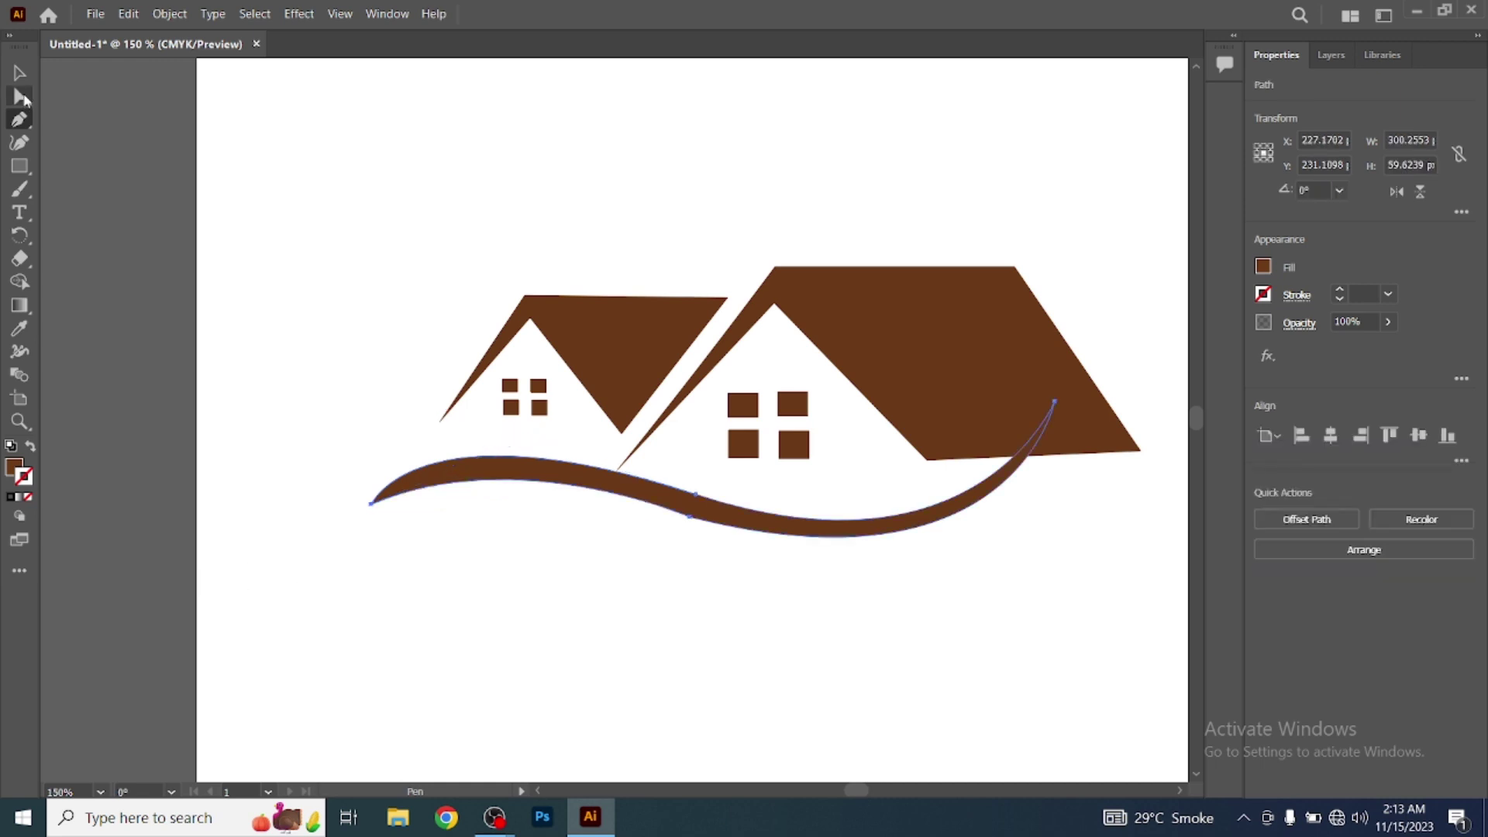
left_click(695, 497)
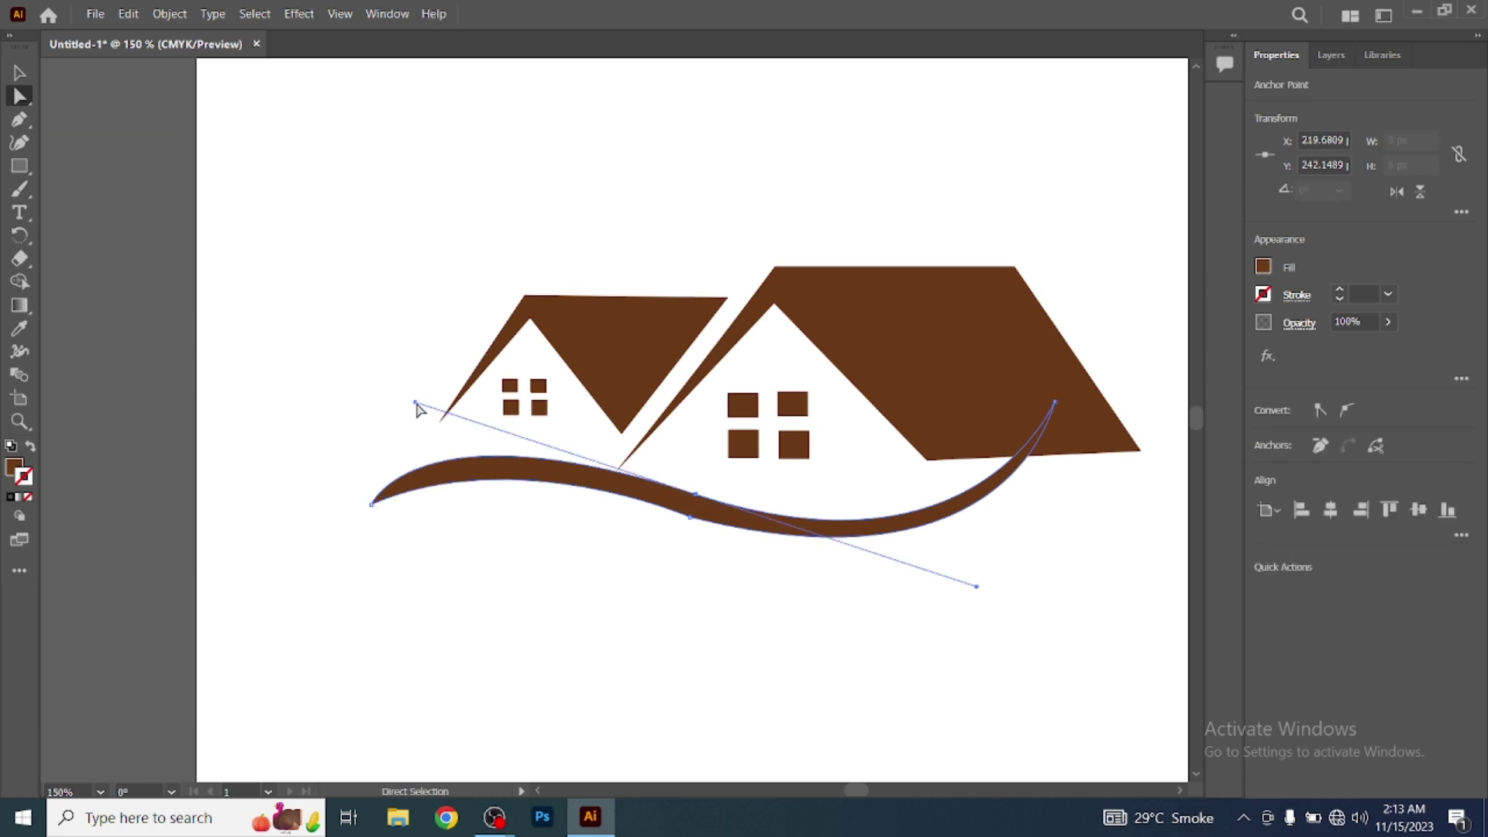
left_click_drag(417, 405, 493, 434)
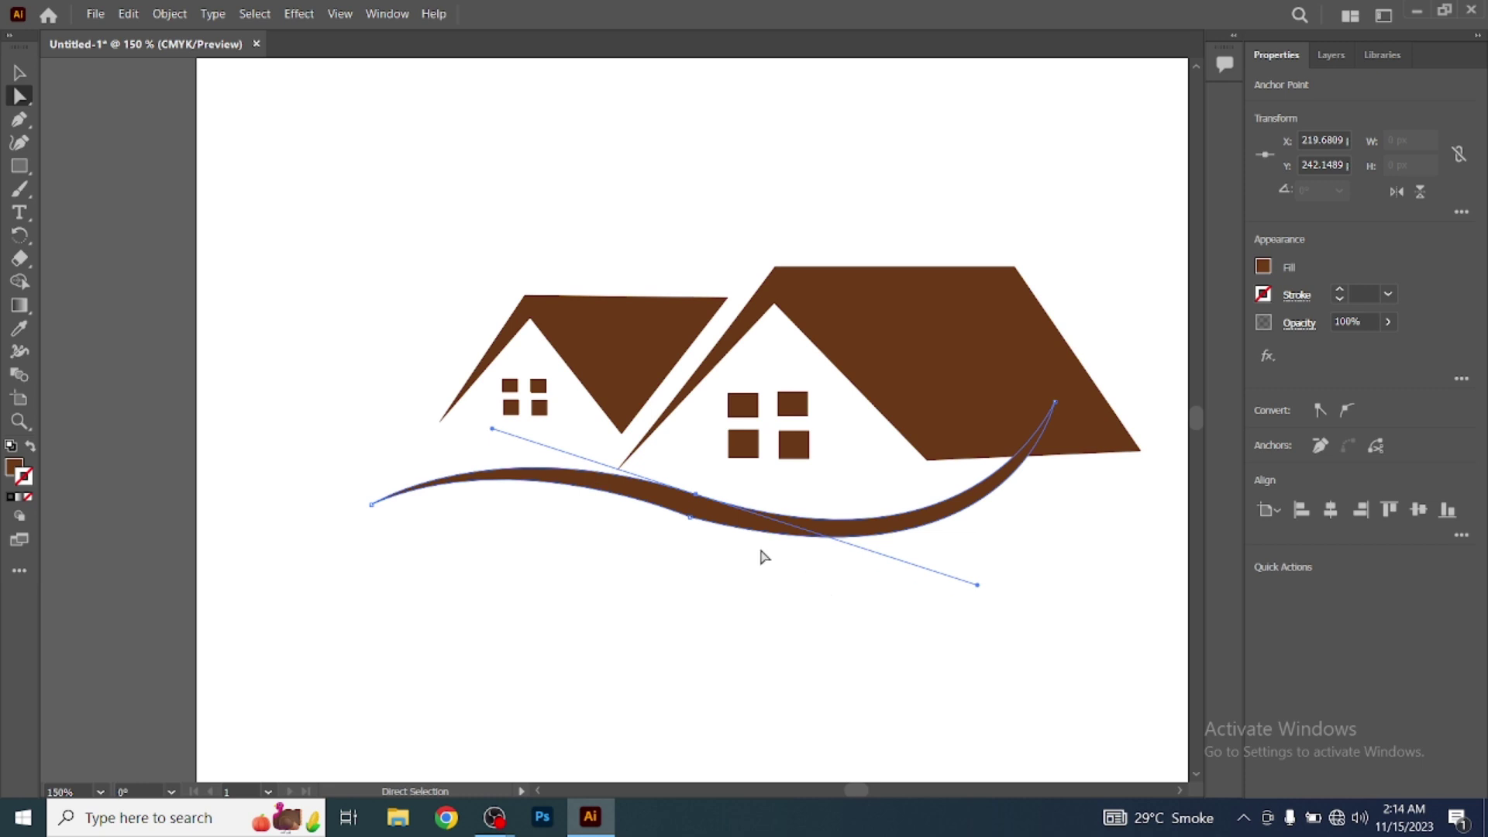
left_click_drag(689, 517, 693, 521)
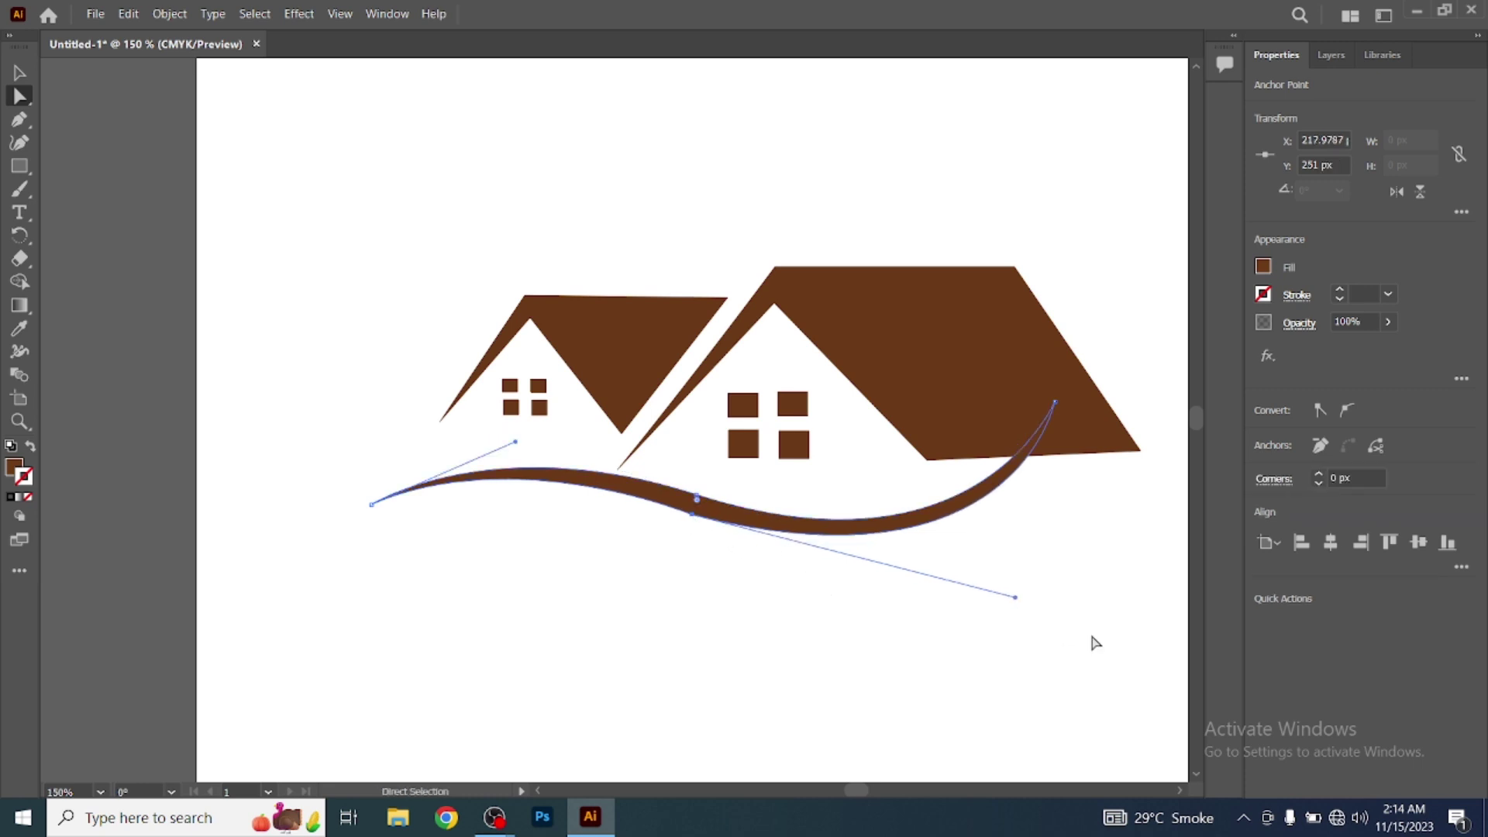
left_click_drag(1015, 597, 981, 618)
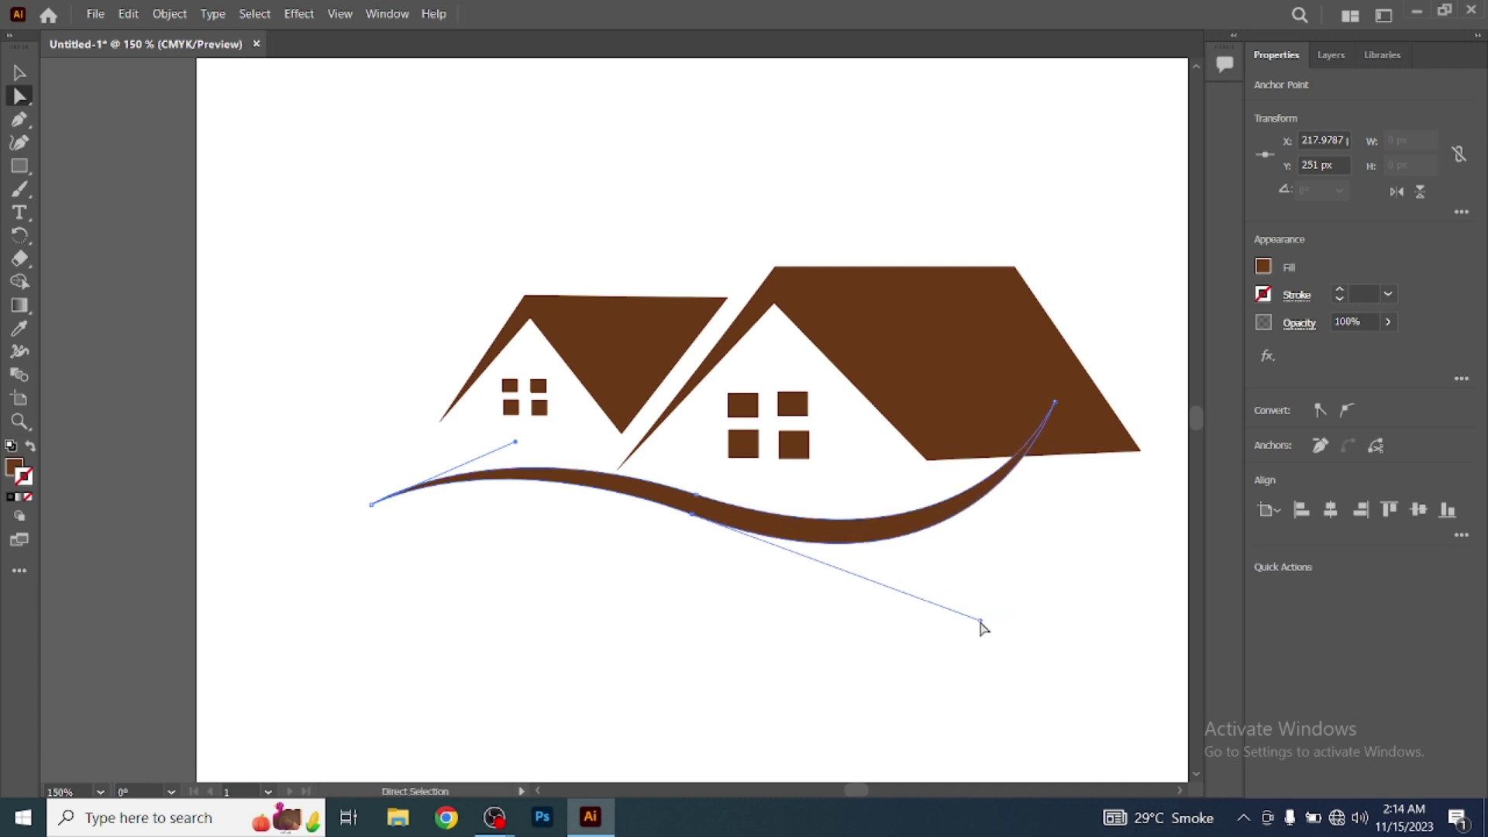
left_click(17, 76)
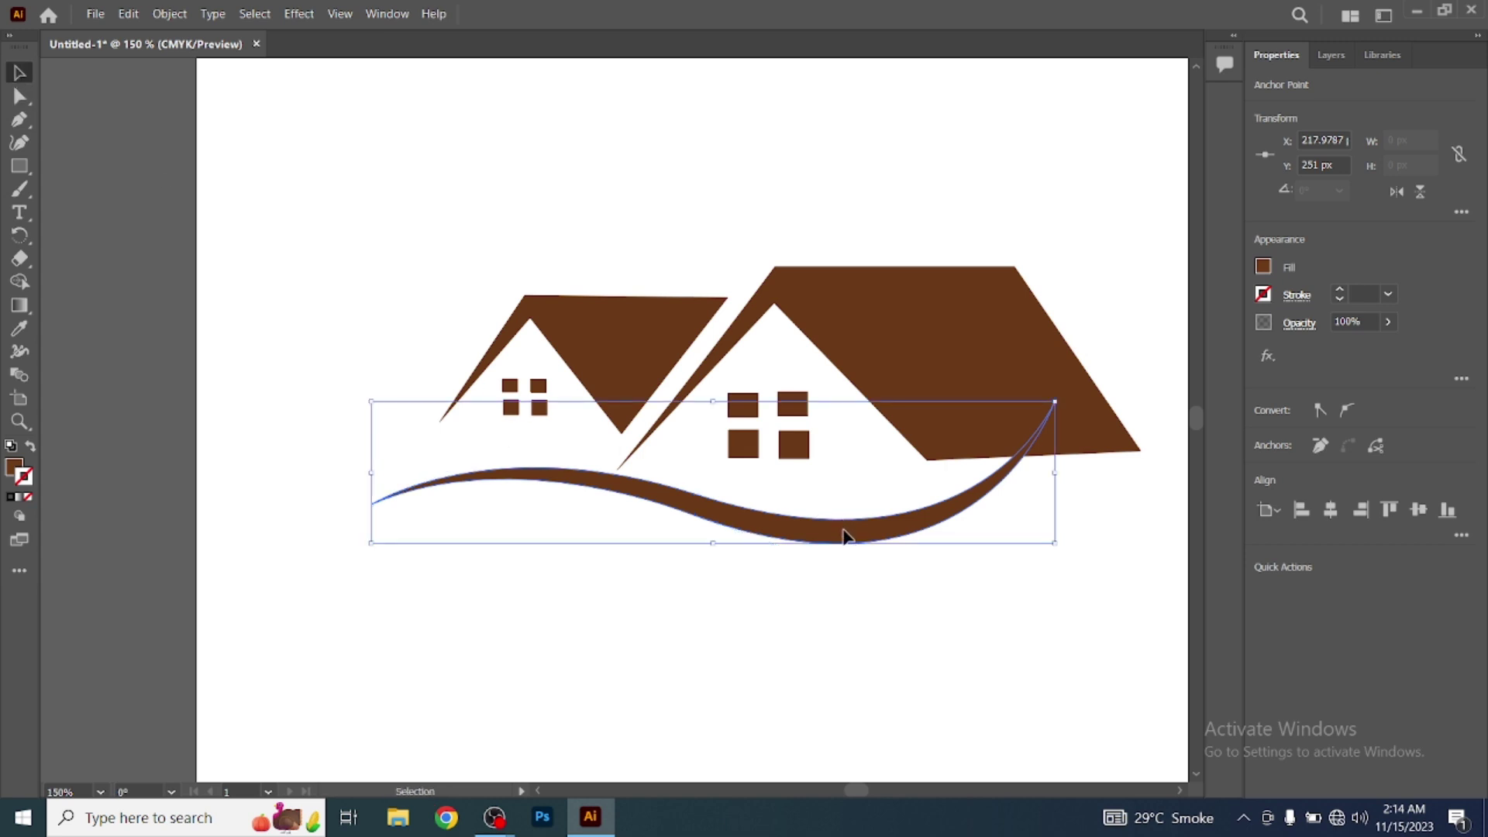
Enlarge and reposition the original swoosh under the houses
left_click_drag(842, 531, 902, 549)
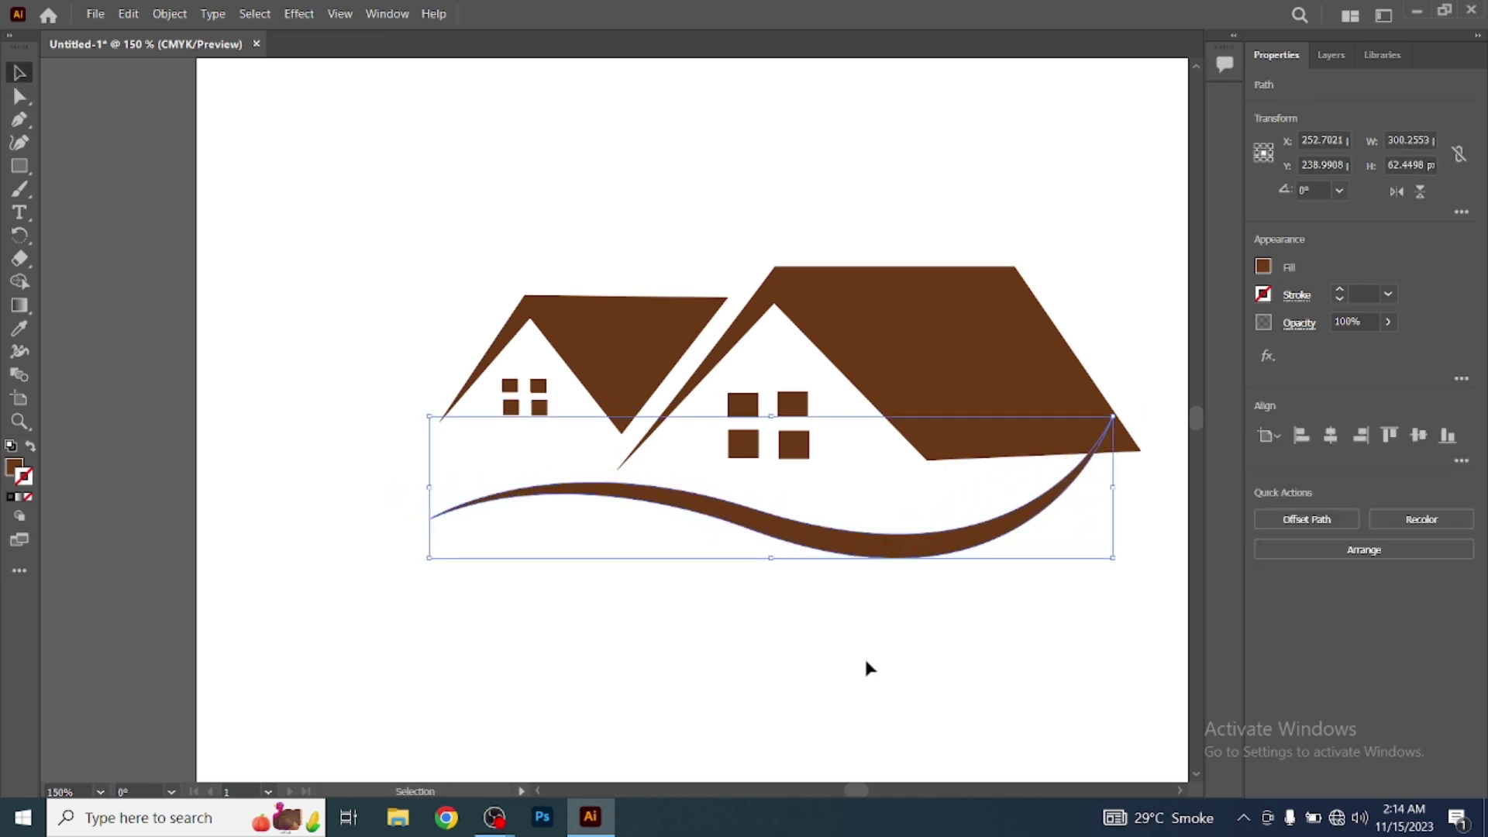
left_click(1180, 791)
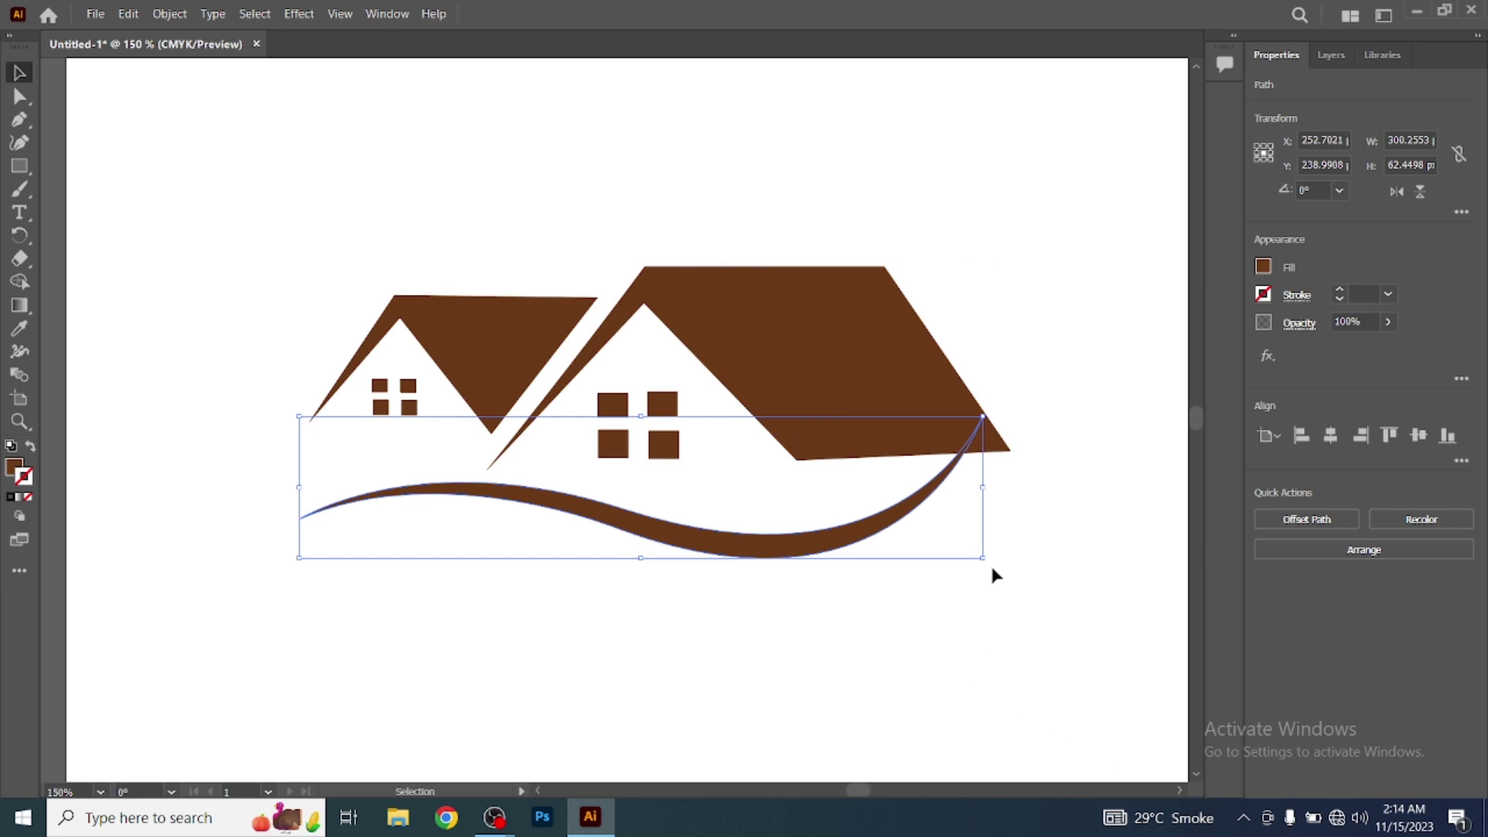
left_click_drag(983, 558, 1013, 571)
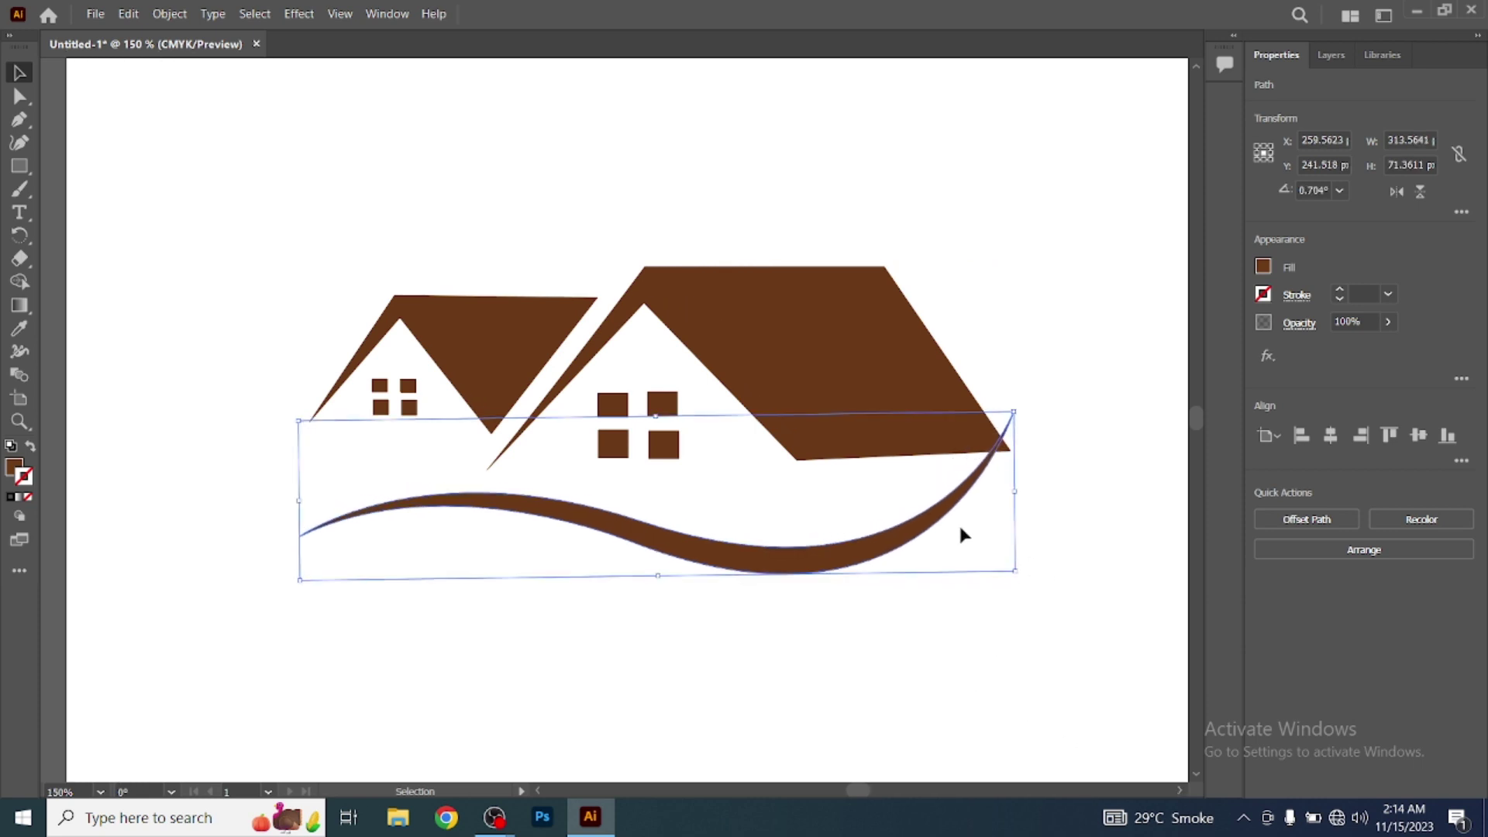
left_click_drag(918, 533, 936, 513)
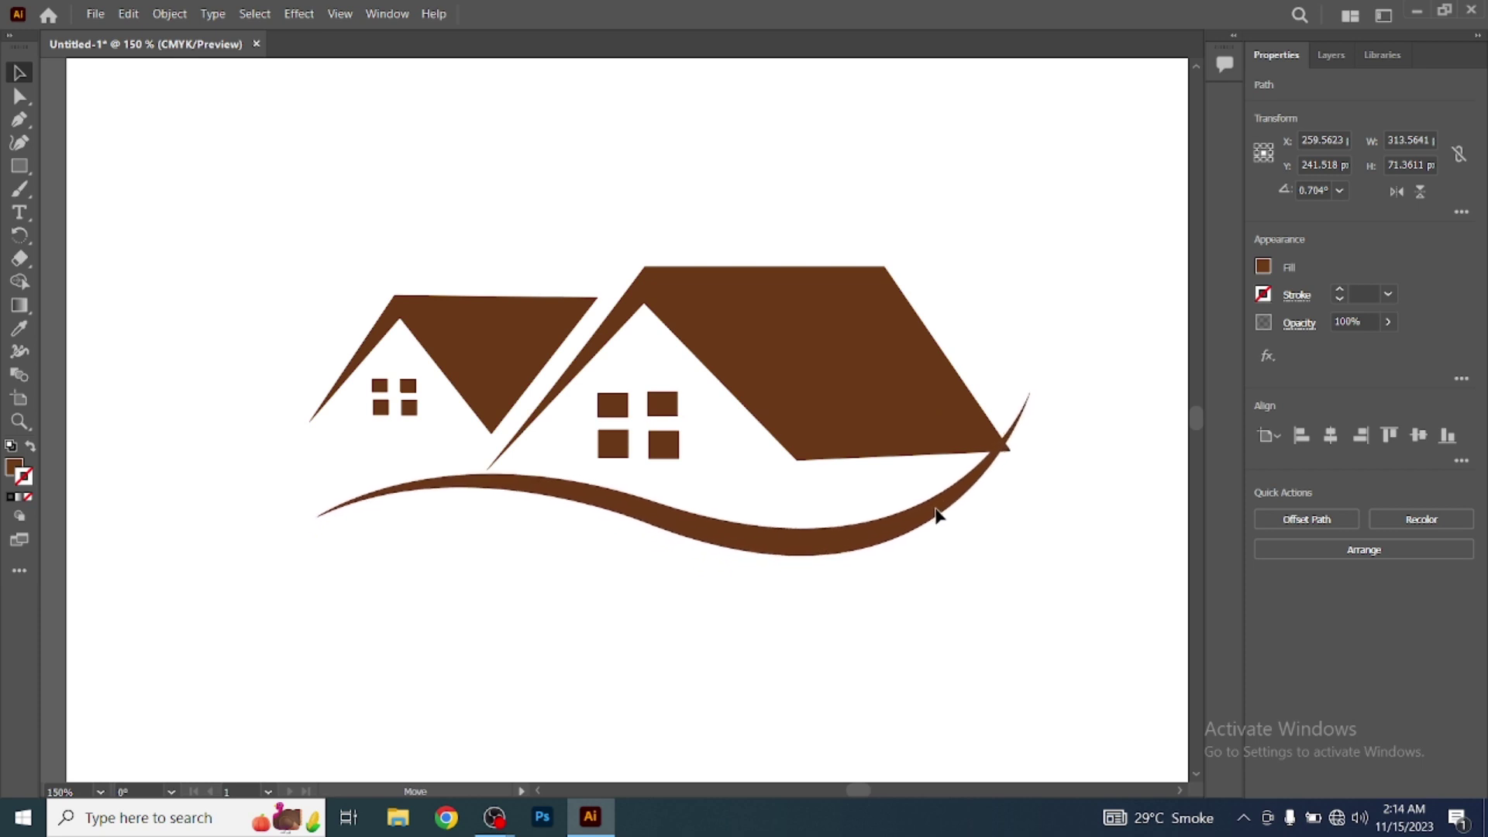
left_click_drag(1033, 552, 1089, 579)
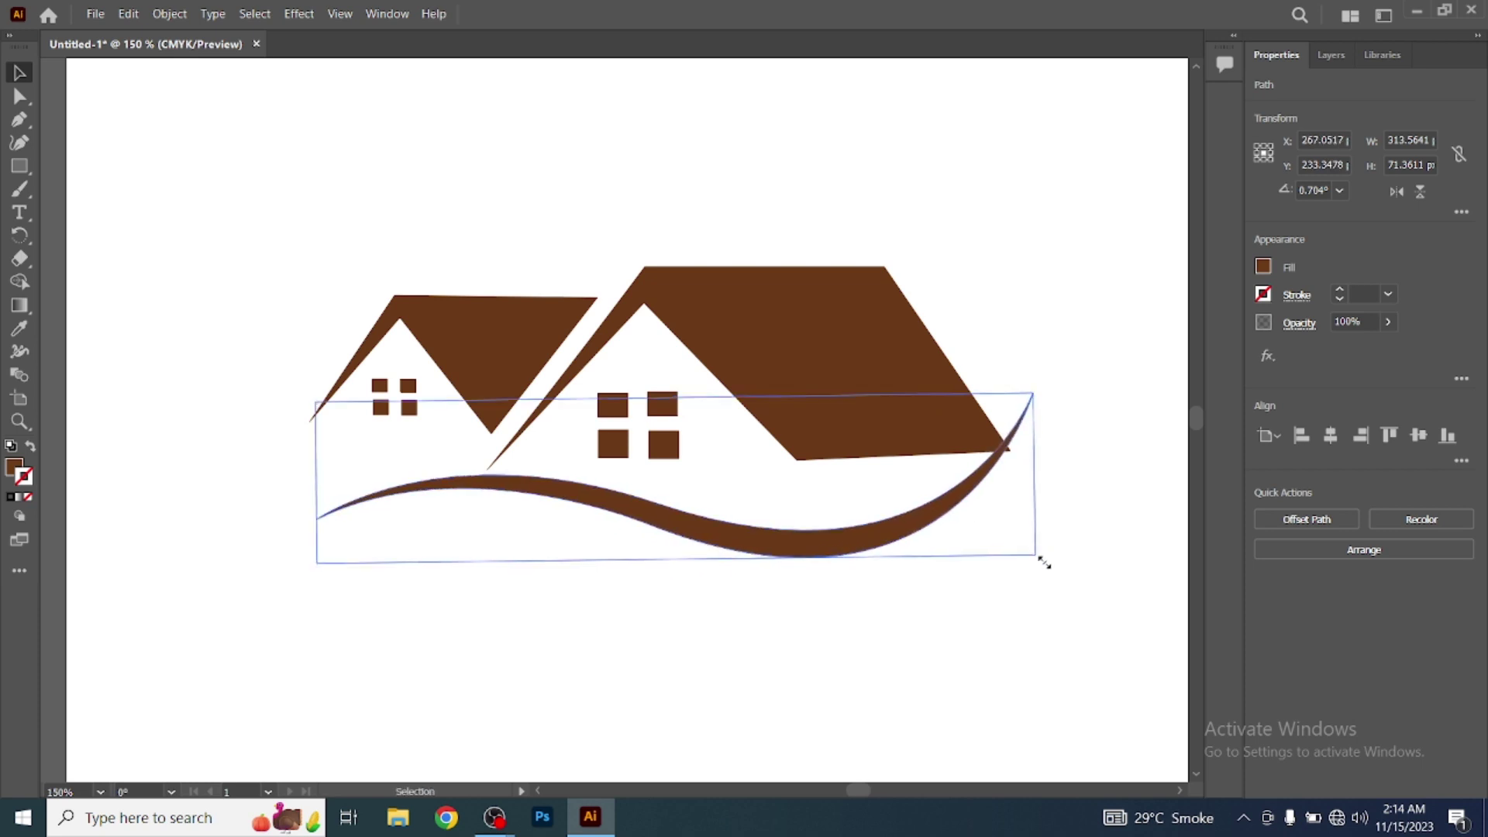
left_click_drag(923, 549, 876, 558)
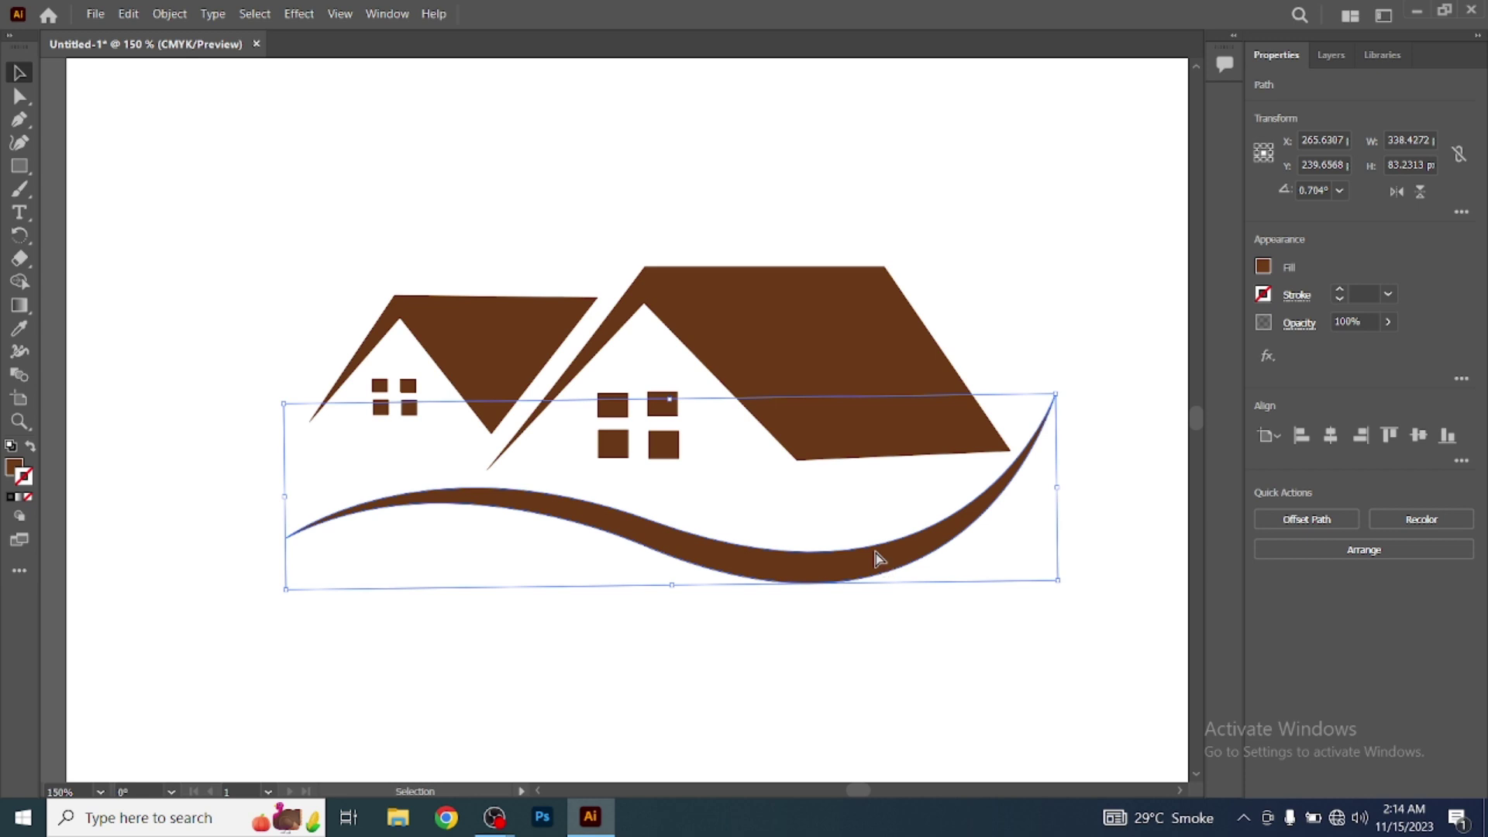
Paste a copy of the wave, shrink it, tilt it slightly, and tuck it under the original
key("ctrl+v")
left_click_drag(794, 463, 828, 645)
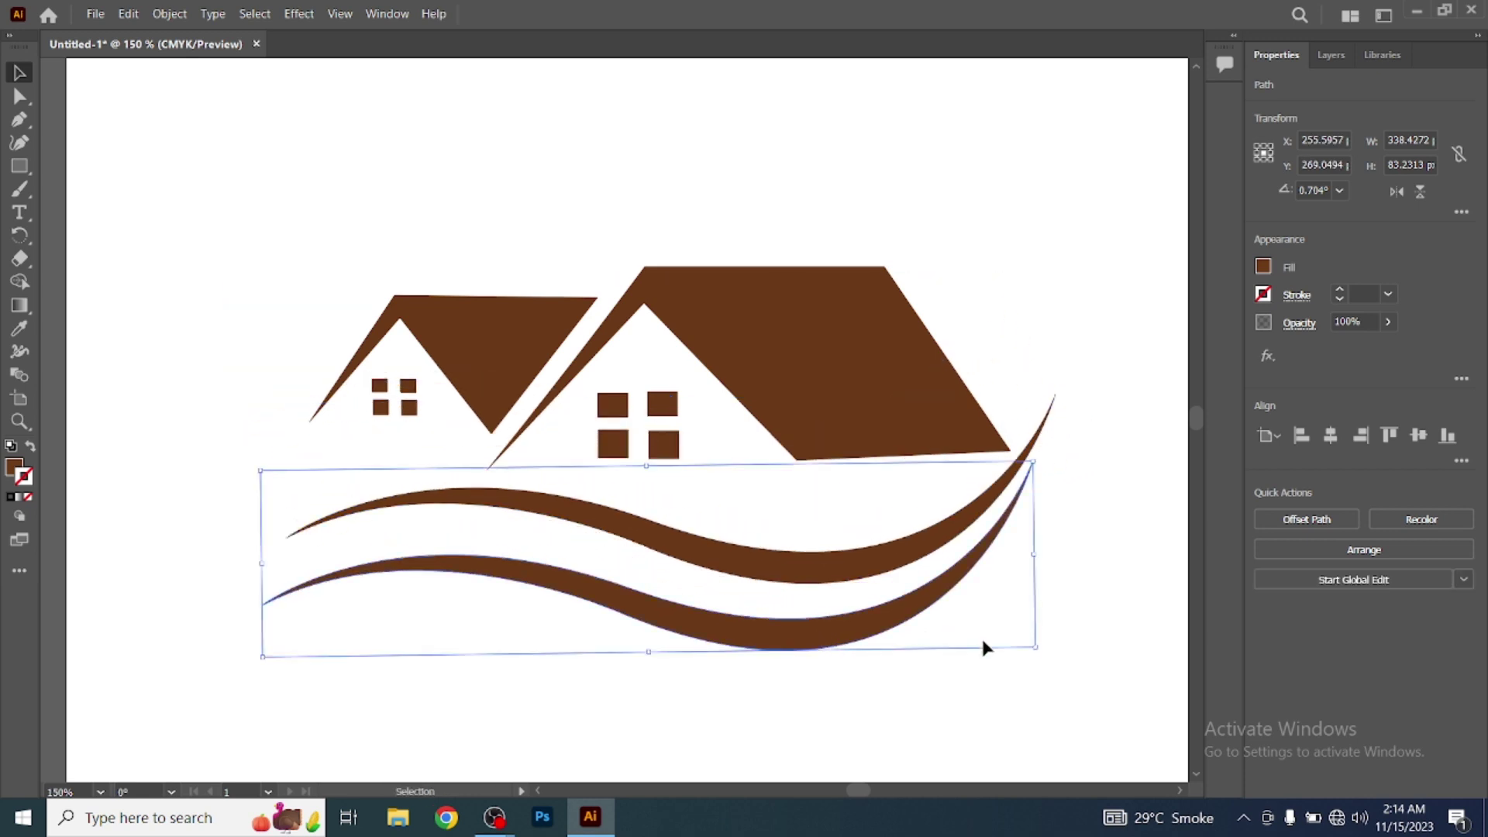
left_click_drag(1038, 648, 929, 619)
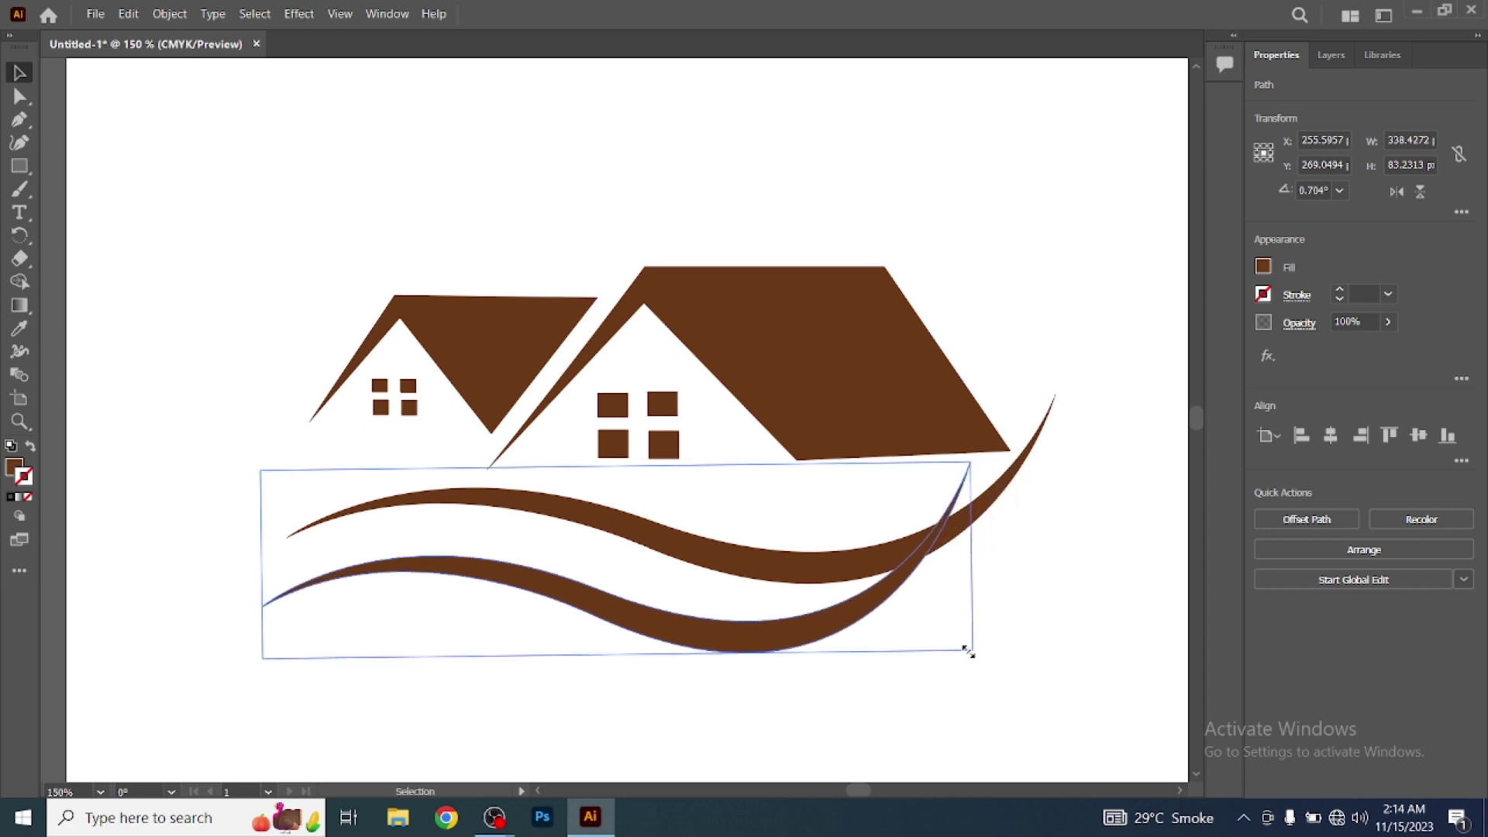
left_click_drag(850, 582, 982, 614)
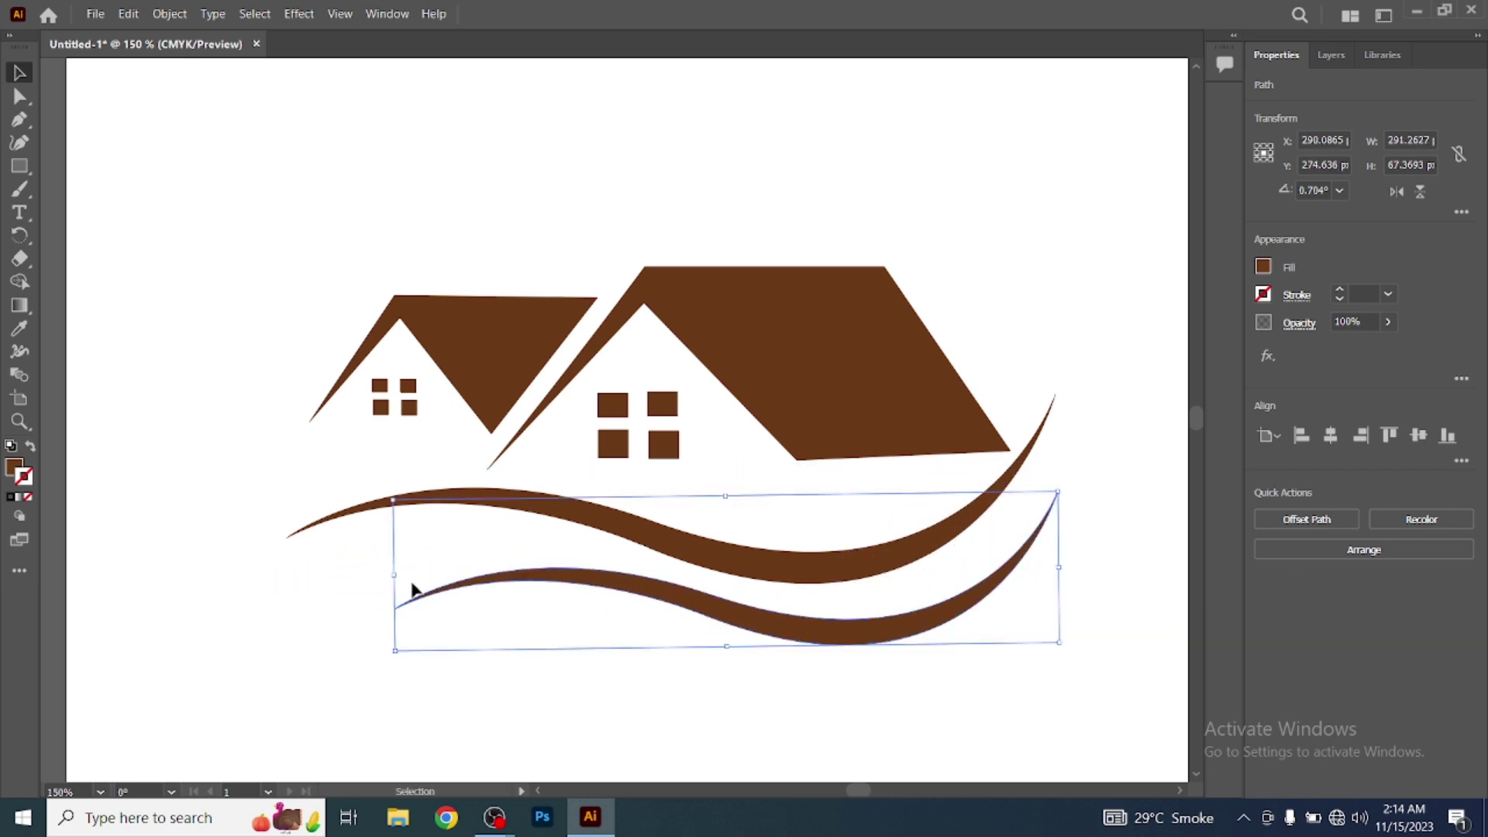
left_click_drag(394, 500, 480, 535)
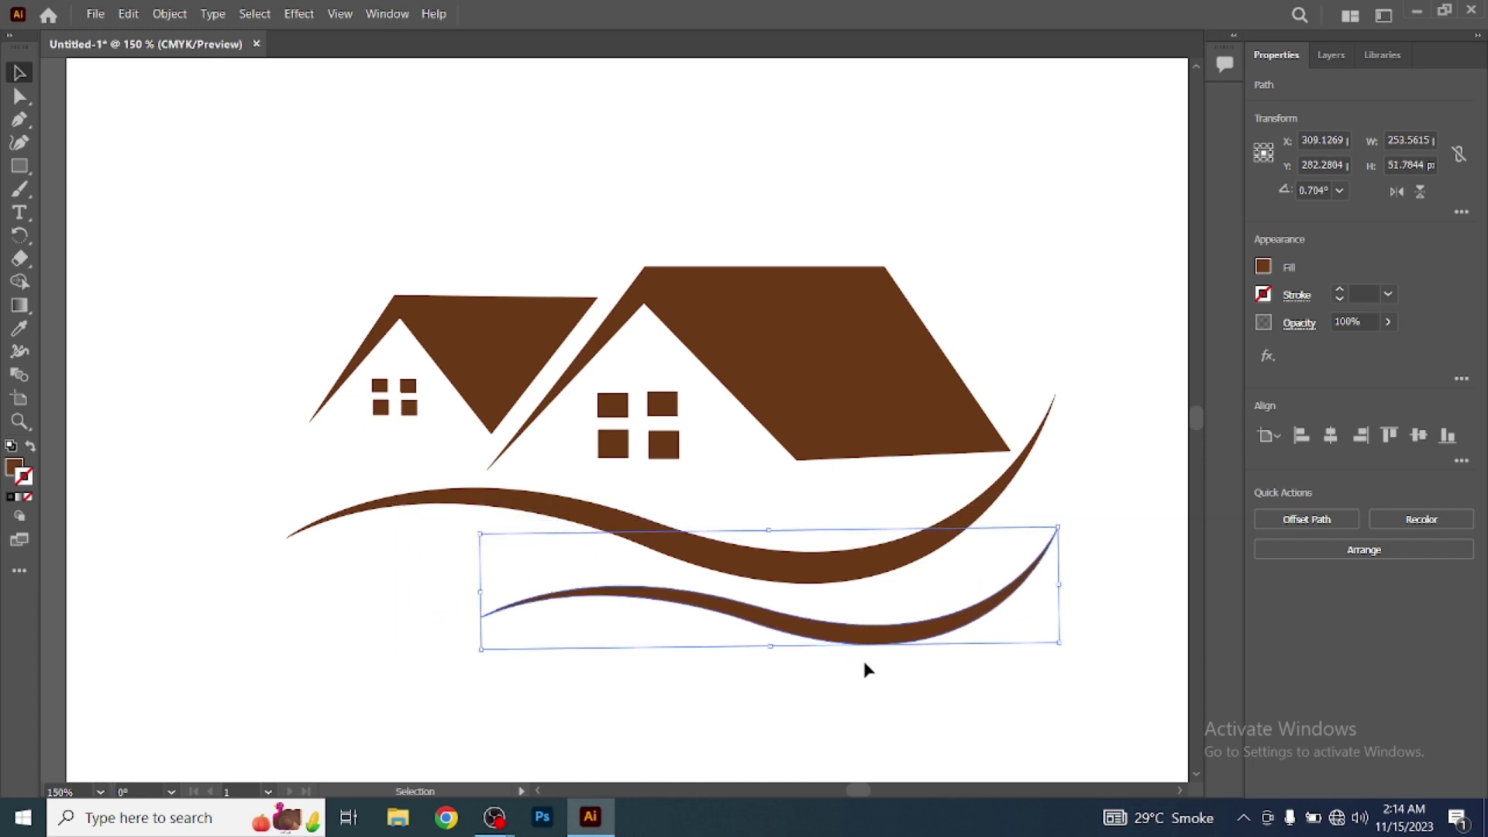
left_click_drag(862, 655, 843, 650)
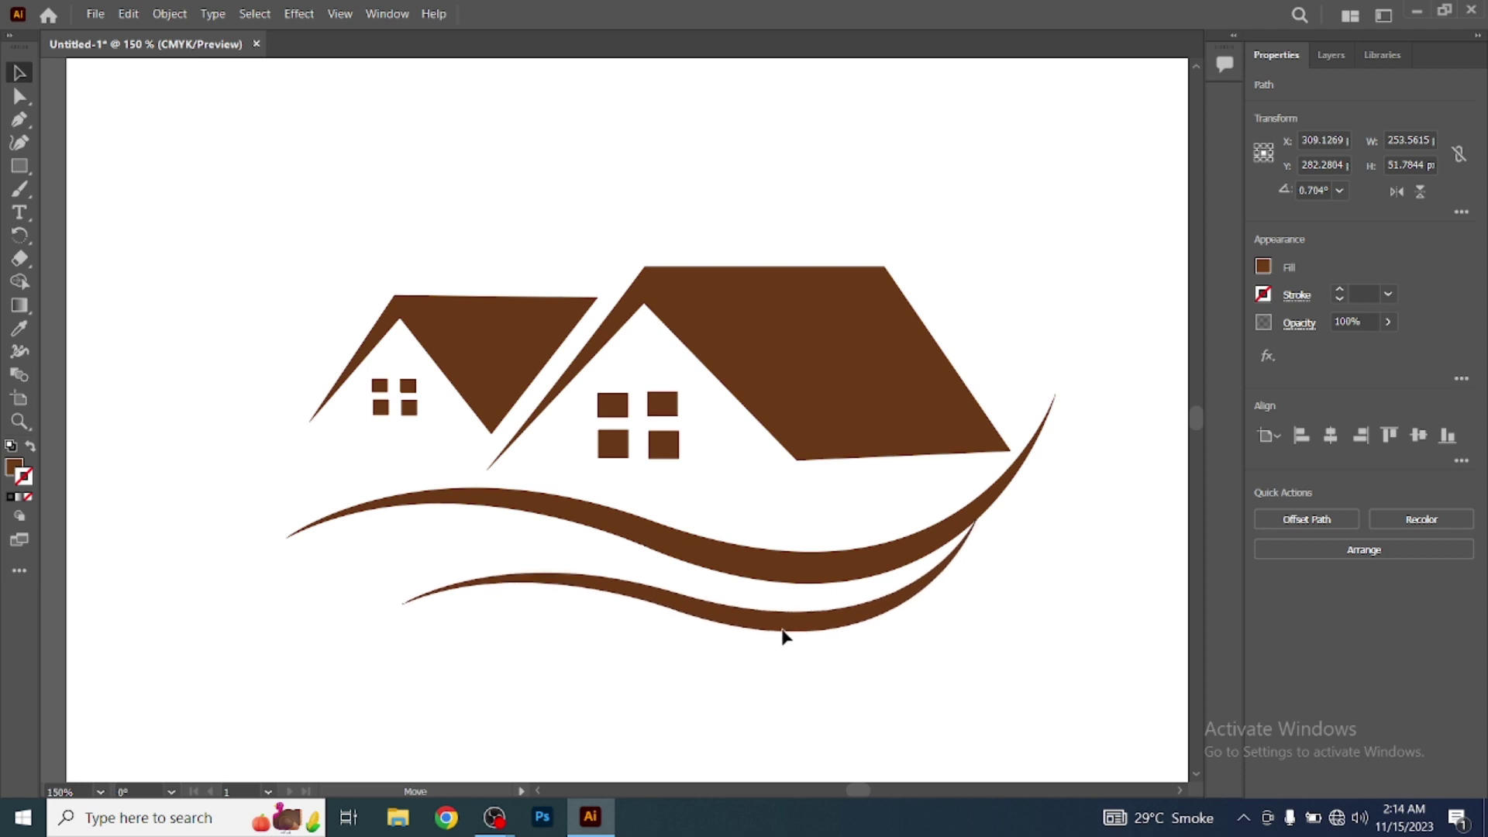
left_click_drag(784, 641, 806, 625)
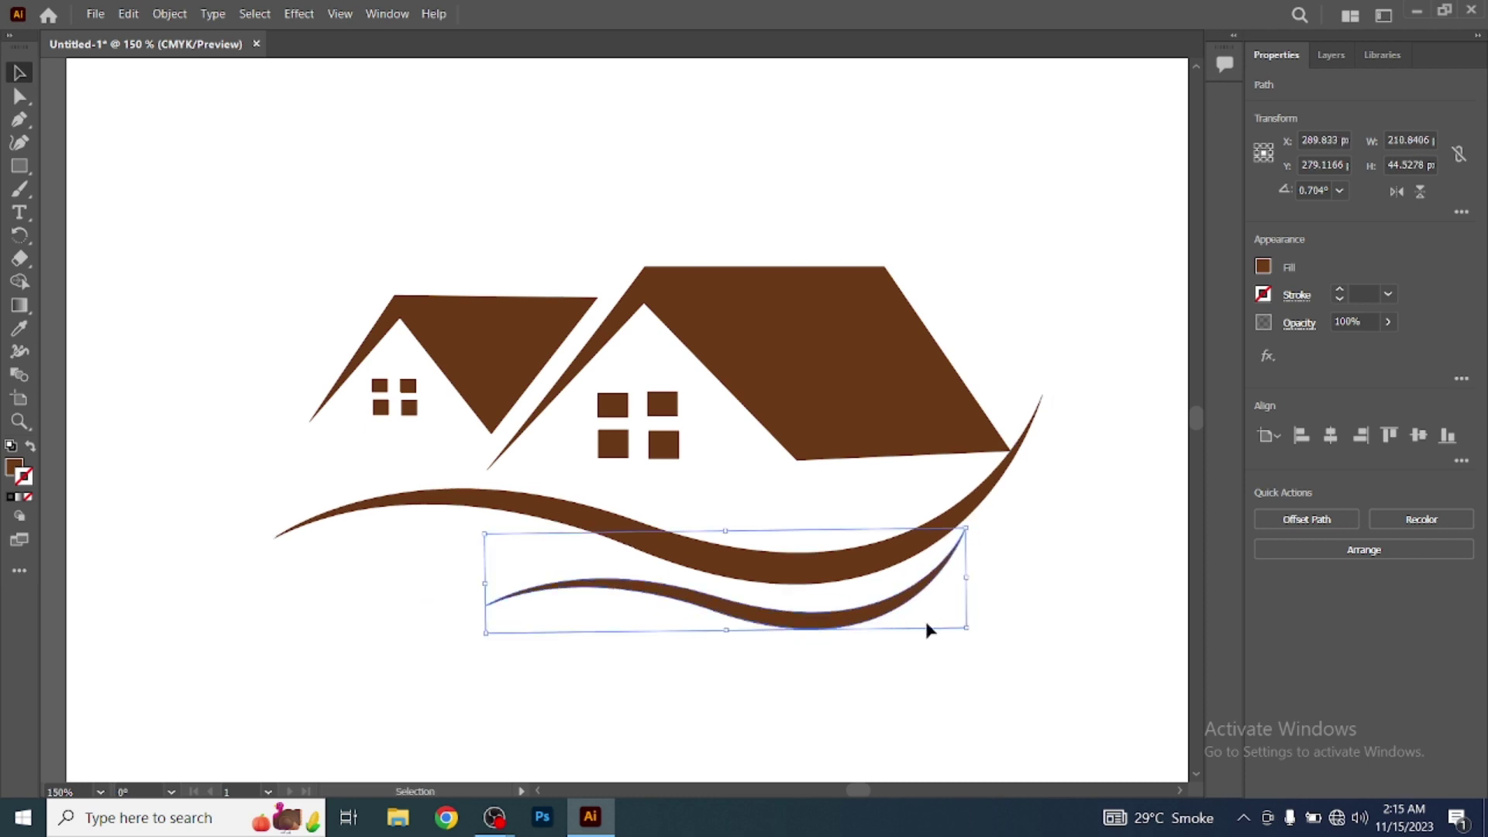
left_click_drag(966, 578, 1006, 578)
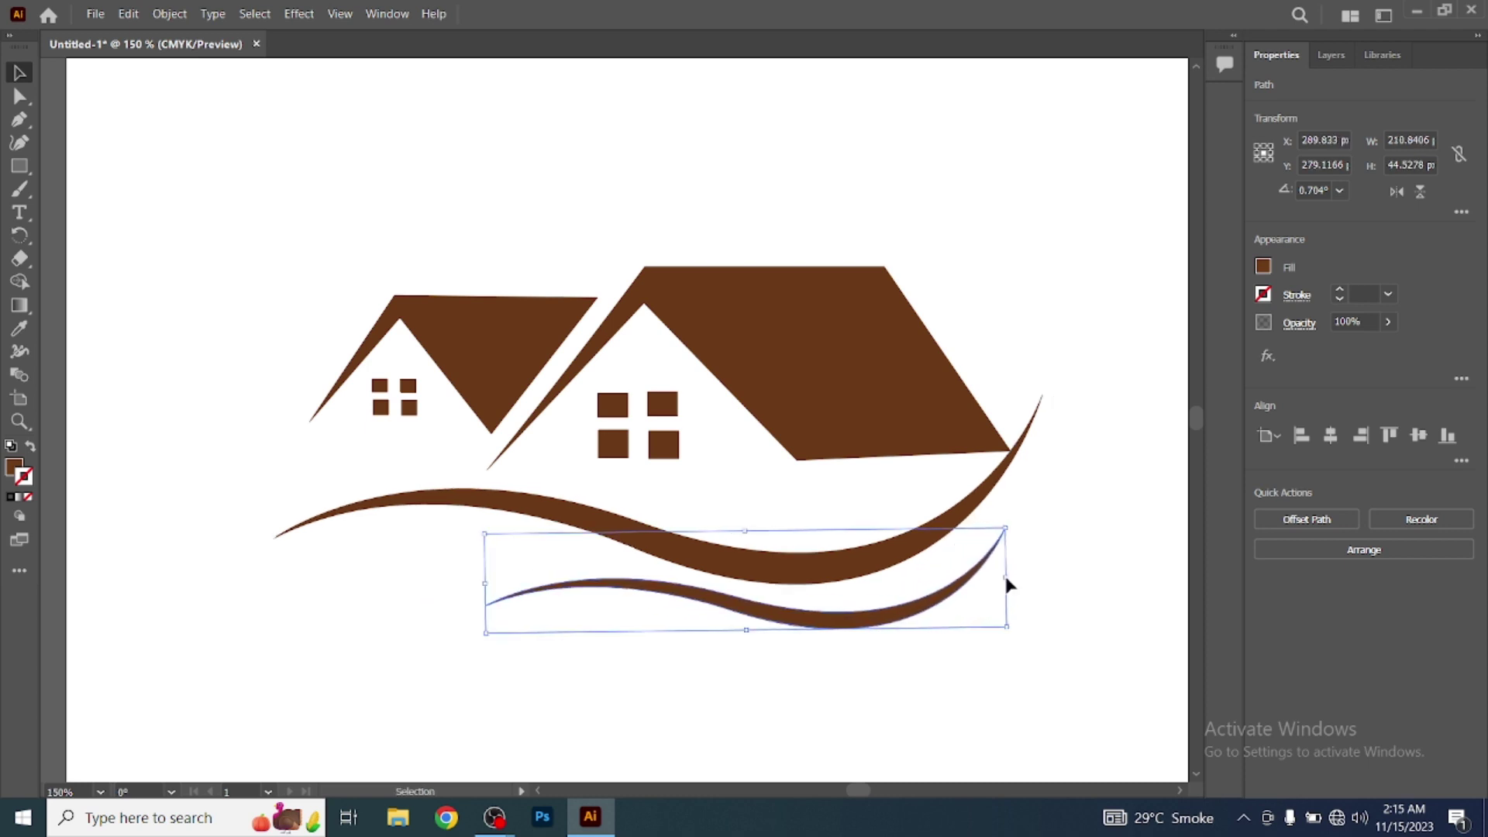
left_click_drag(903, 620, 865, 621)
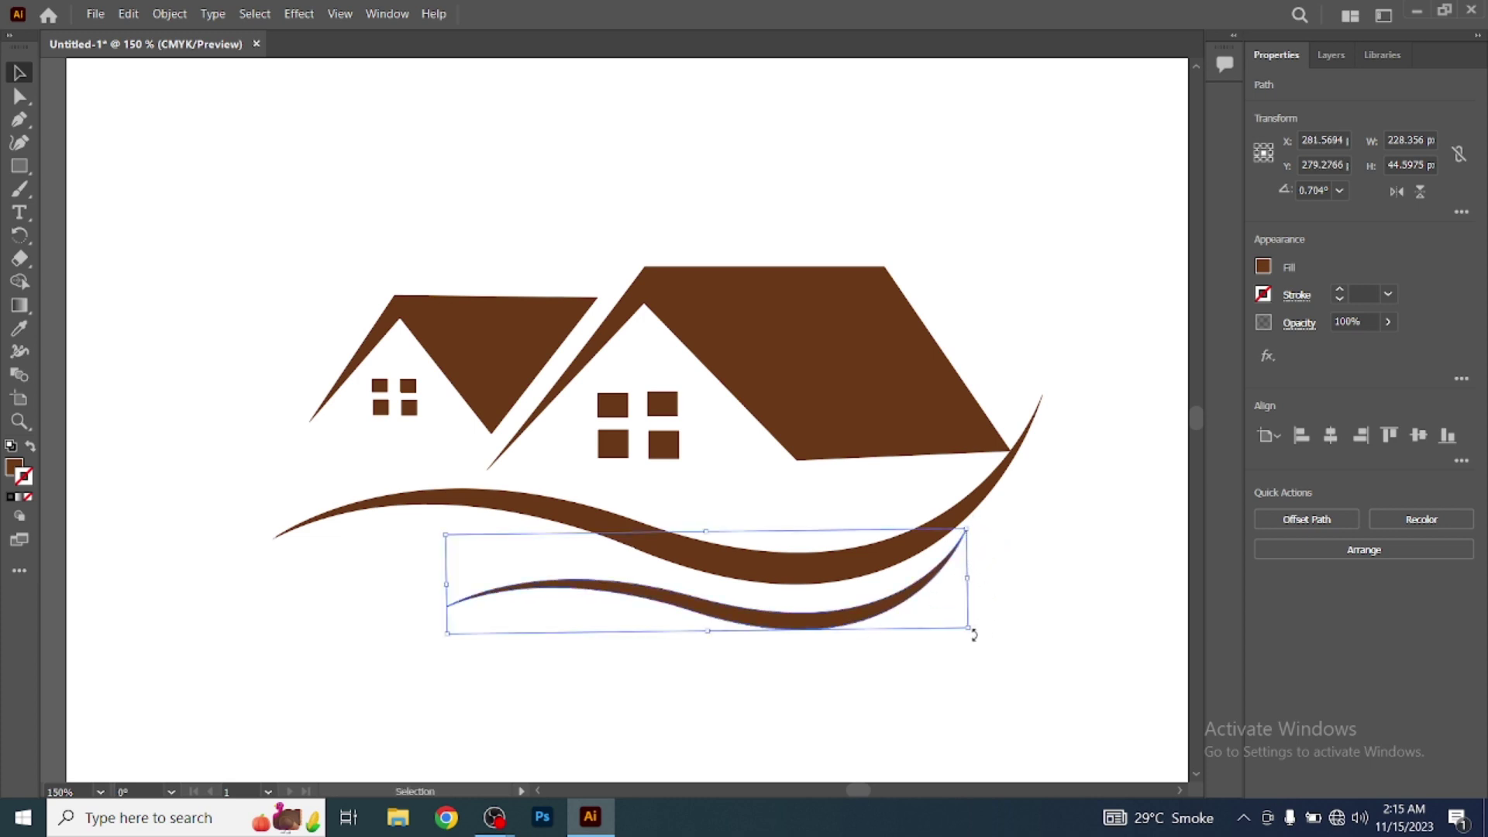
left_click_drag(975, 634, 873, 631)
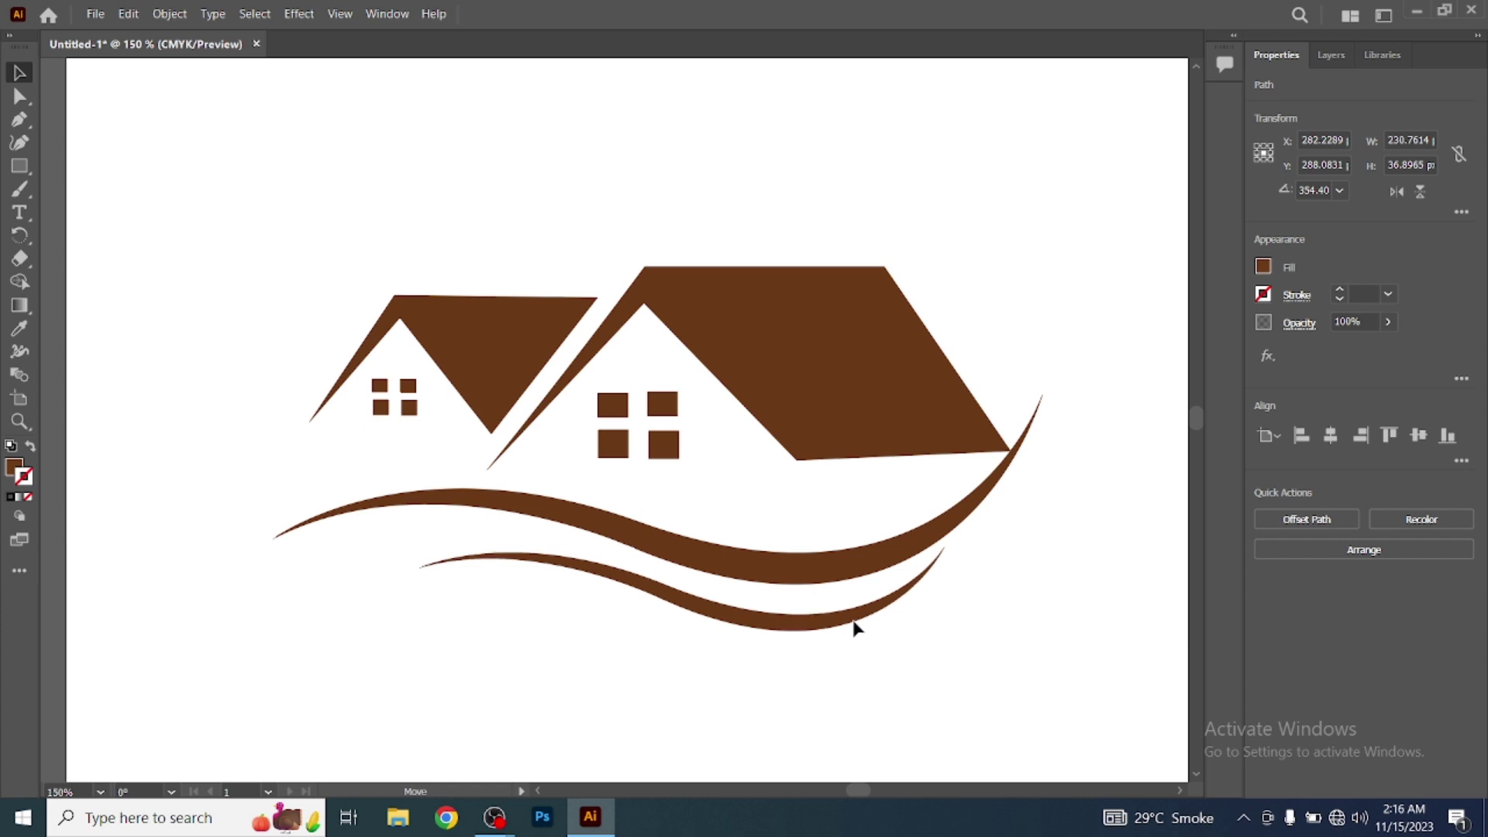
left_click_drag(874, 631, 857, 625)
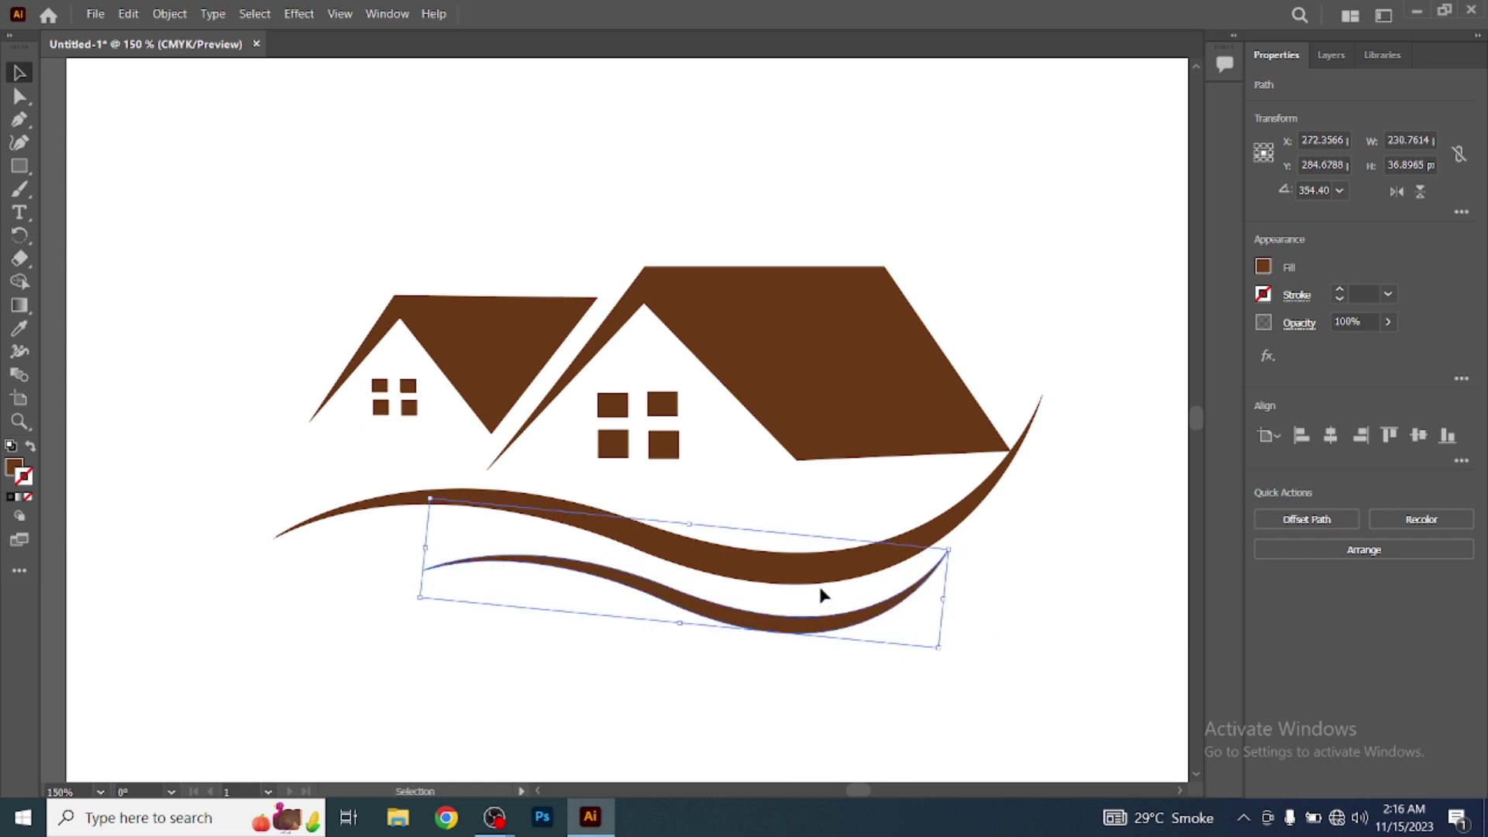
Fill the lower and upper waves with black
double_click(14, 466)
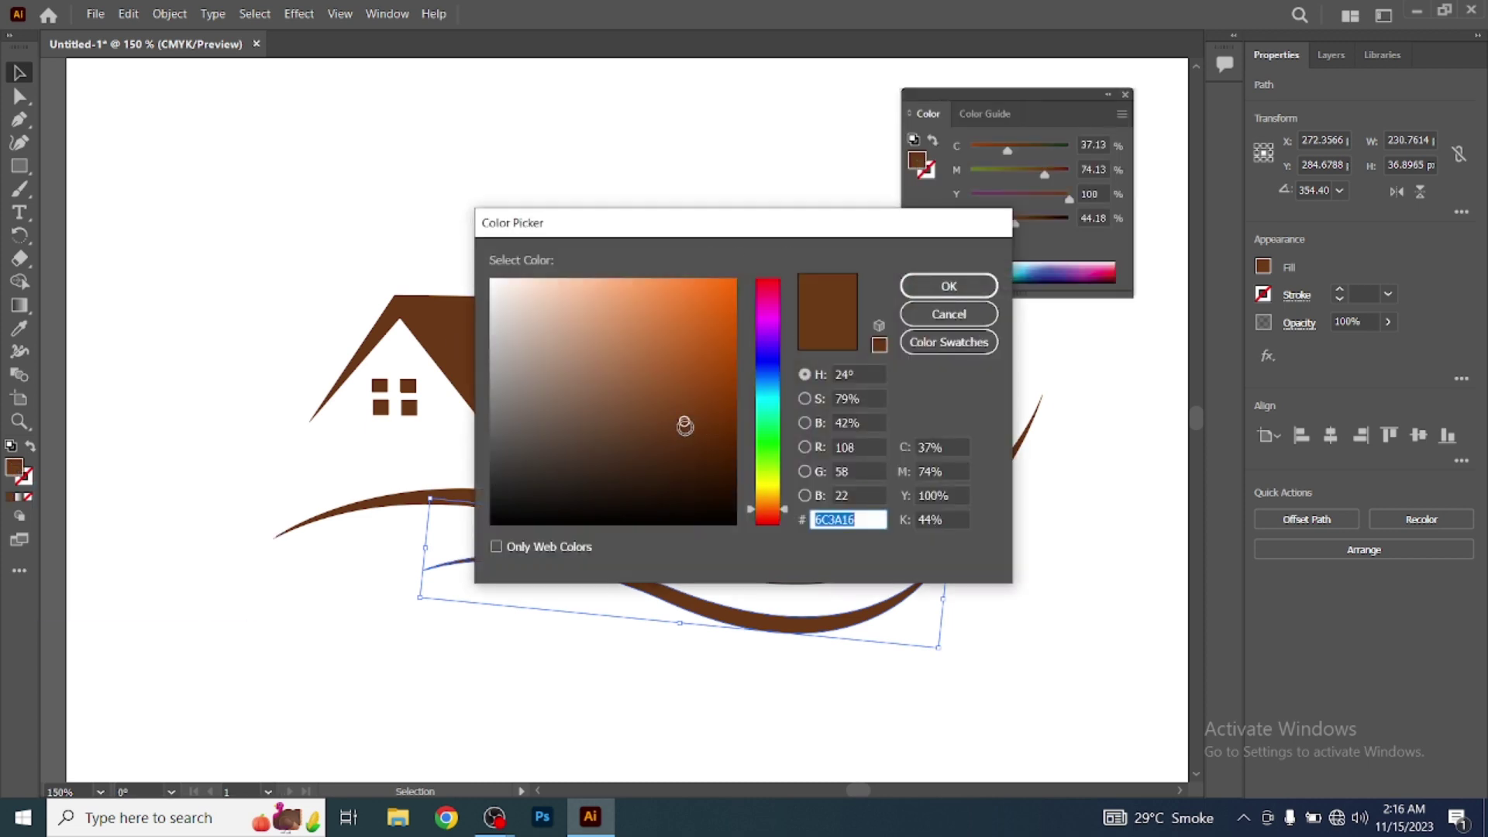
left_click_drag(691, 438, 478, 538)
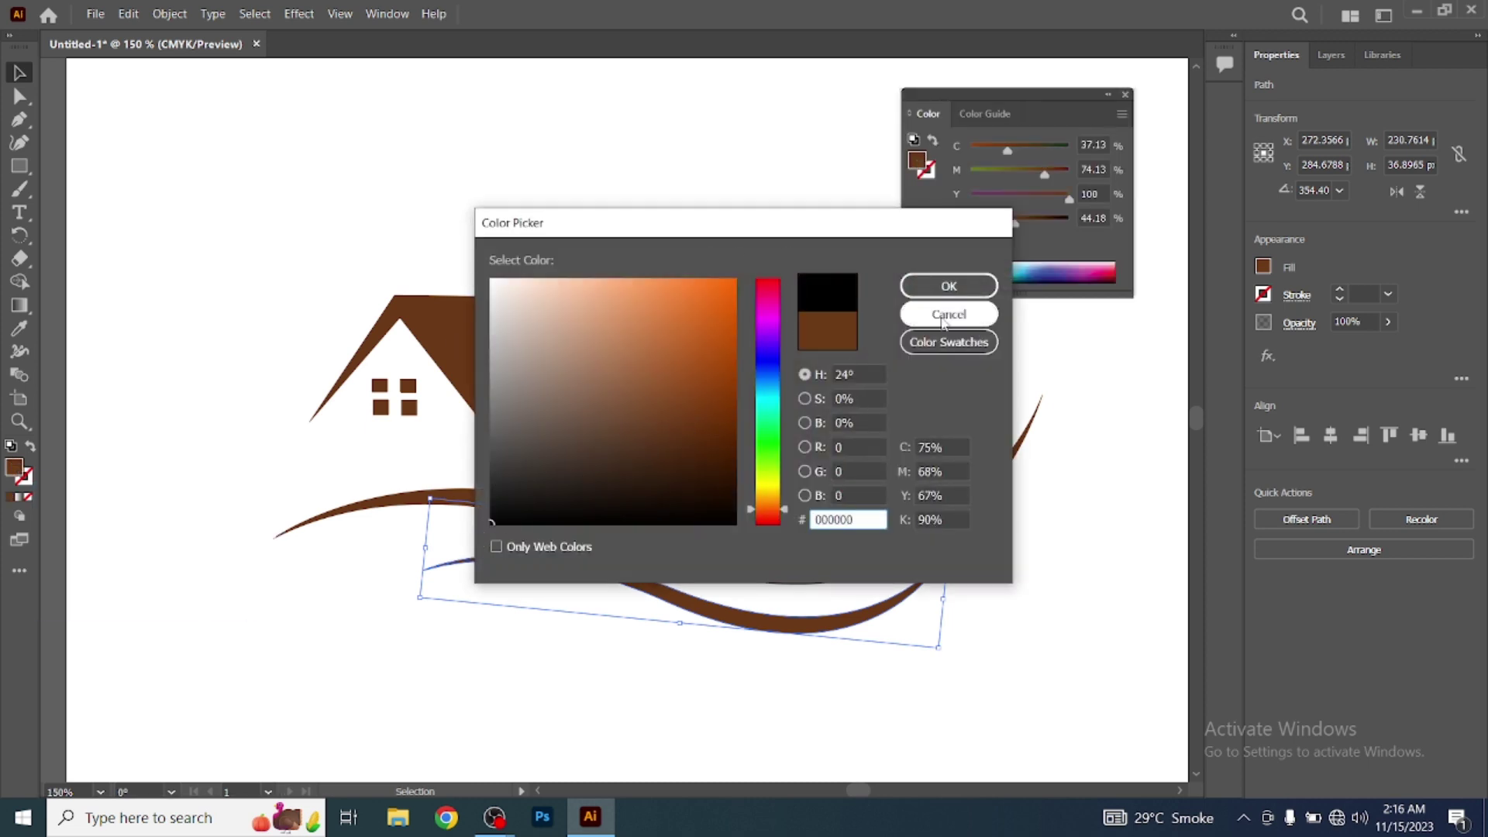
left_click(947, 289)
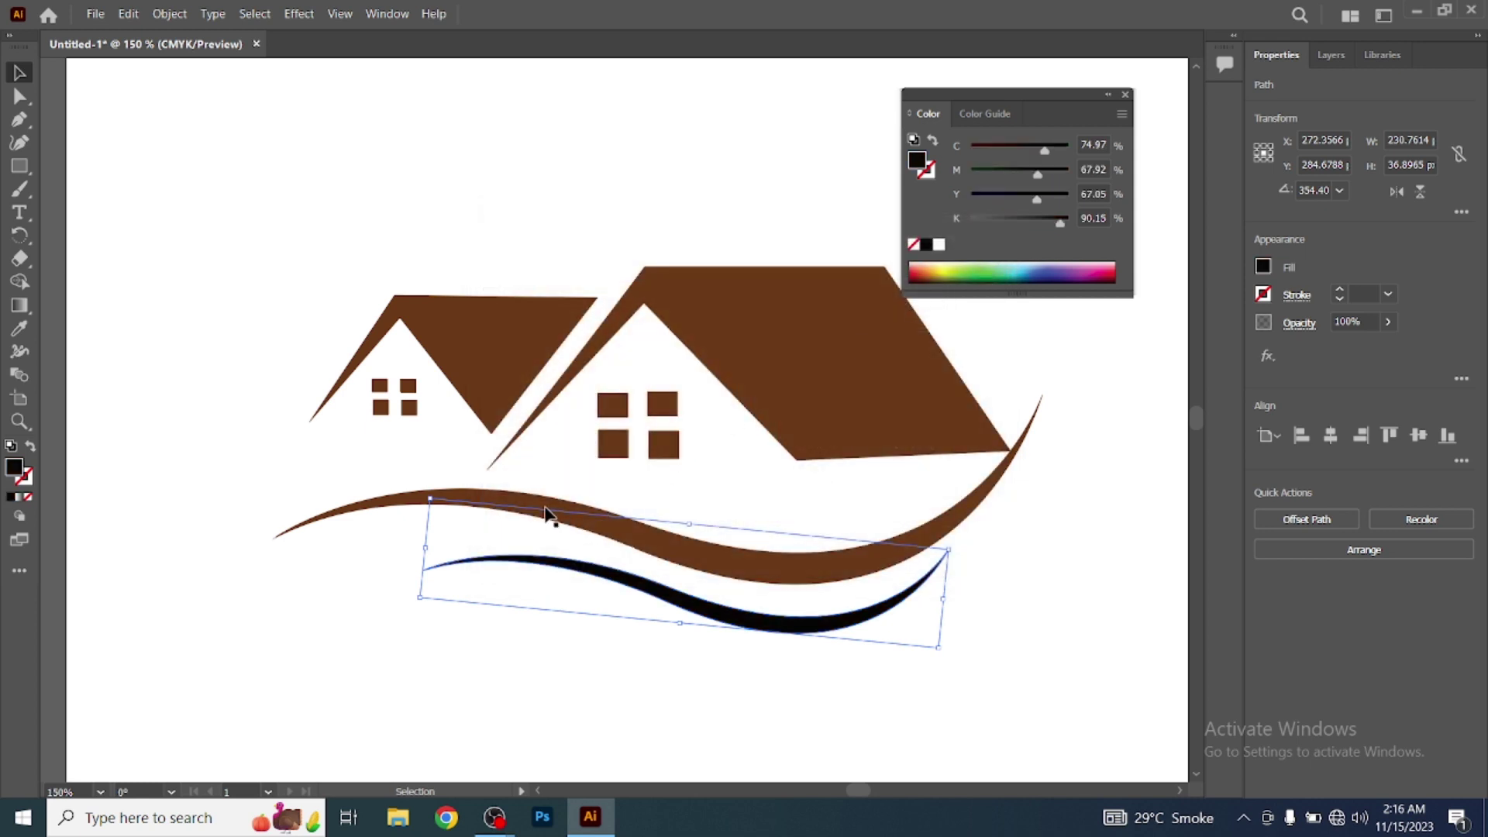
left_click(965, 524)
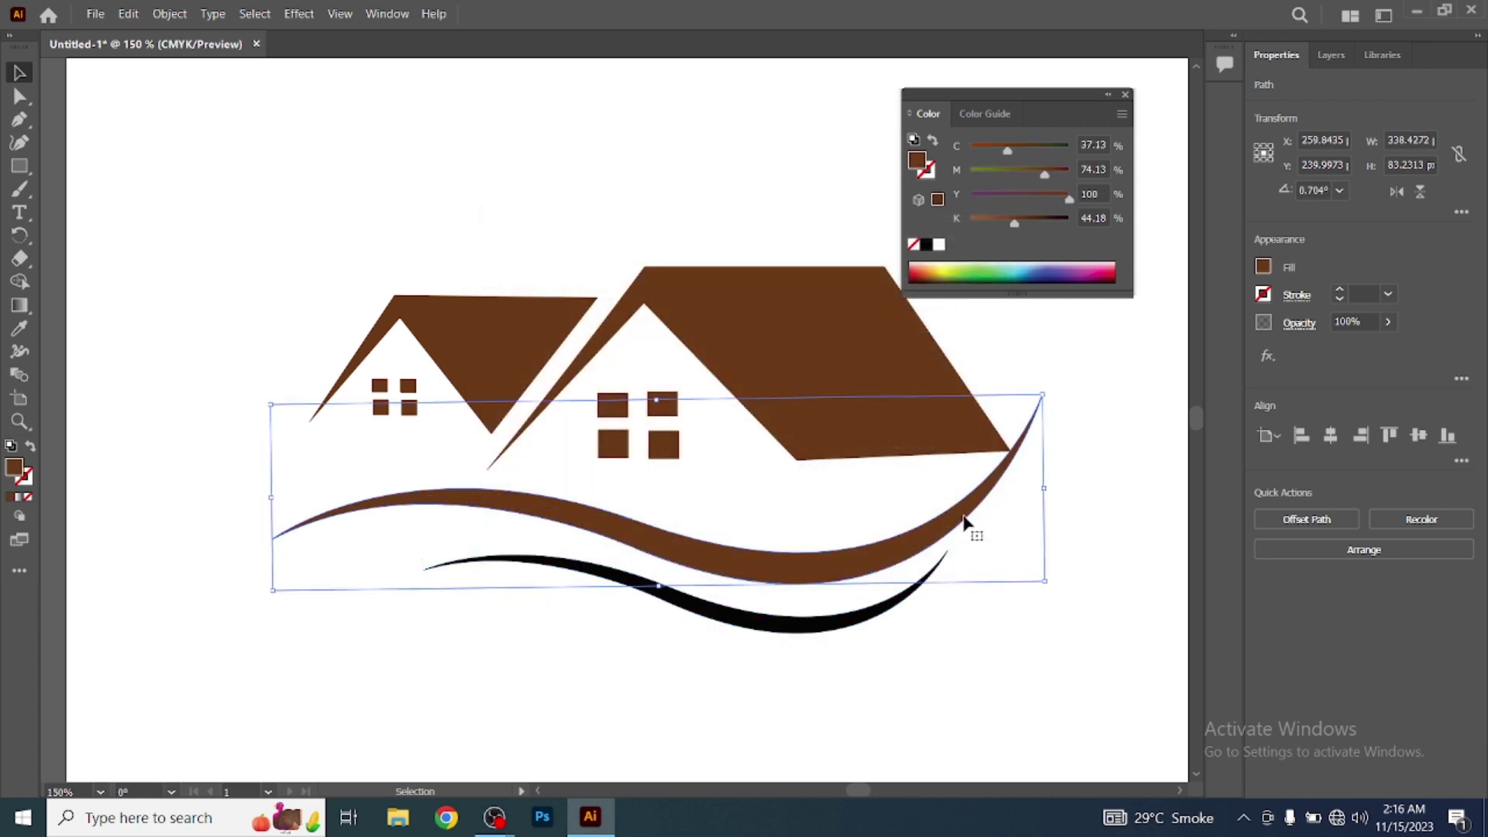
key("Right")
key("Right")
key("Right")
key("Right")
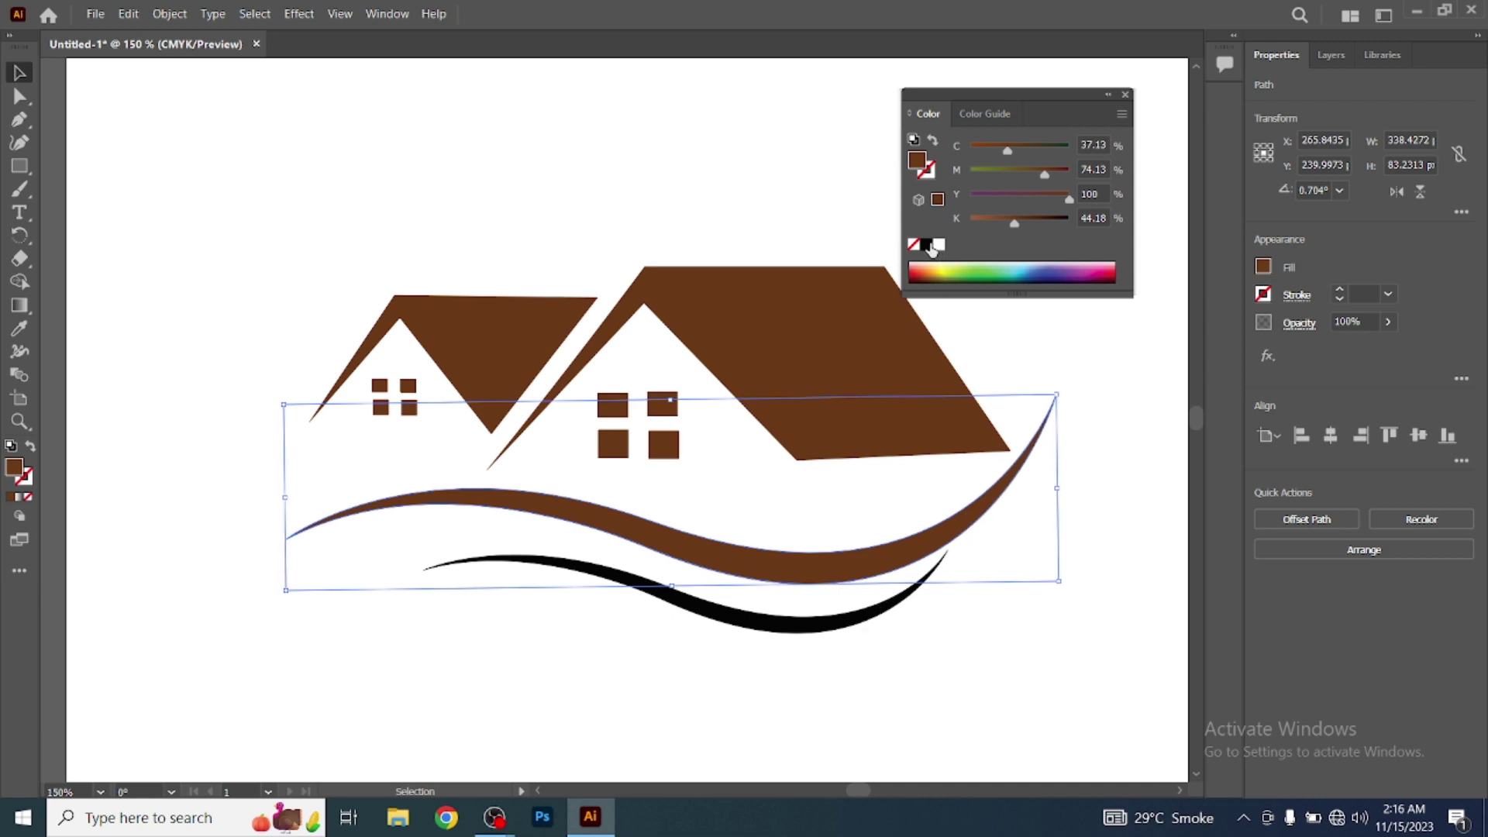
left_click(927, 245)
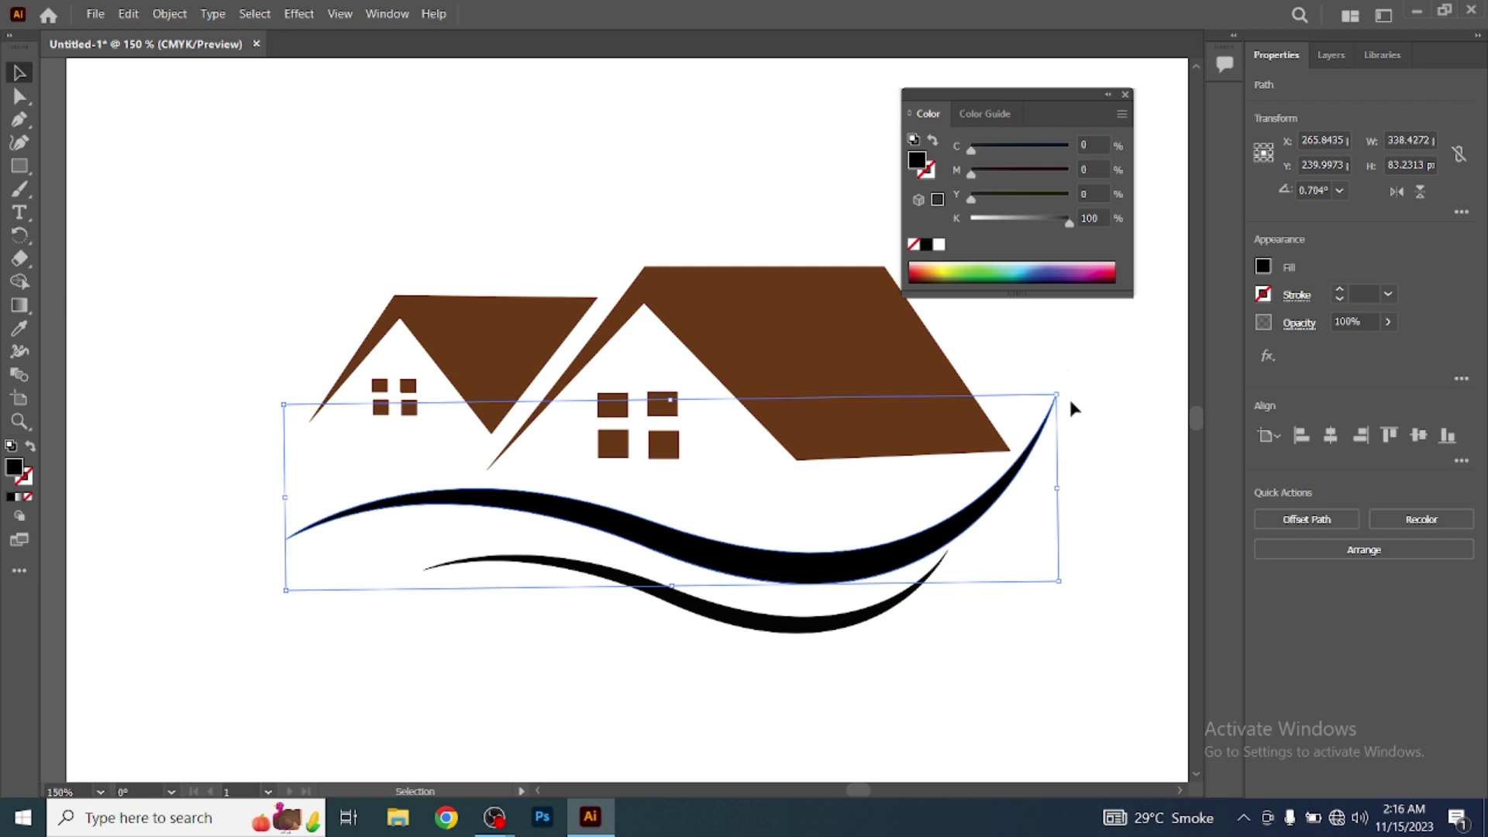
Nudge both black waves into final alignment, deselect, and close the Color panel
left_click(819, 634)
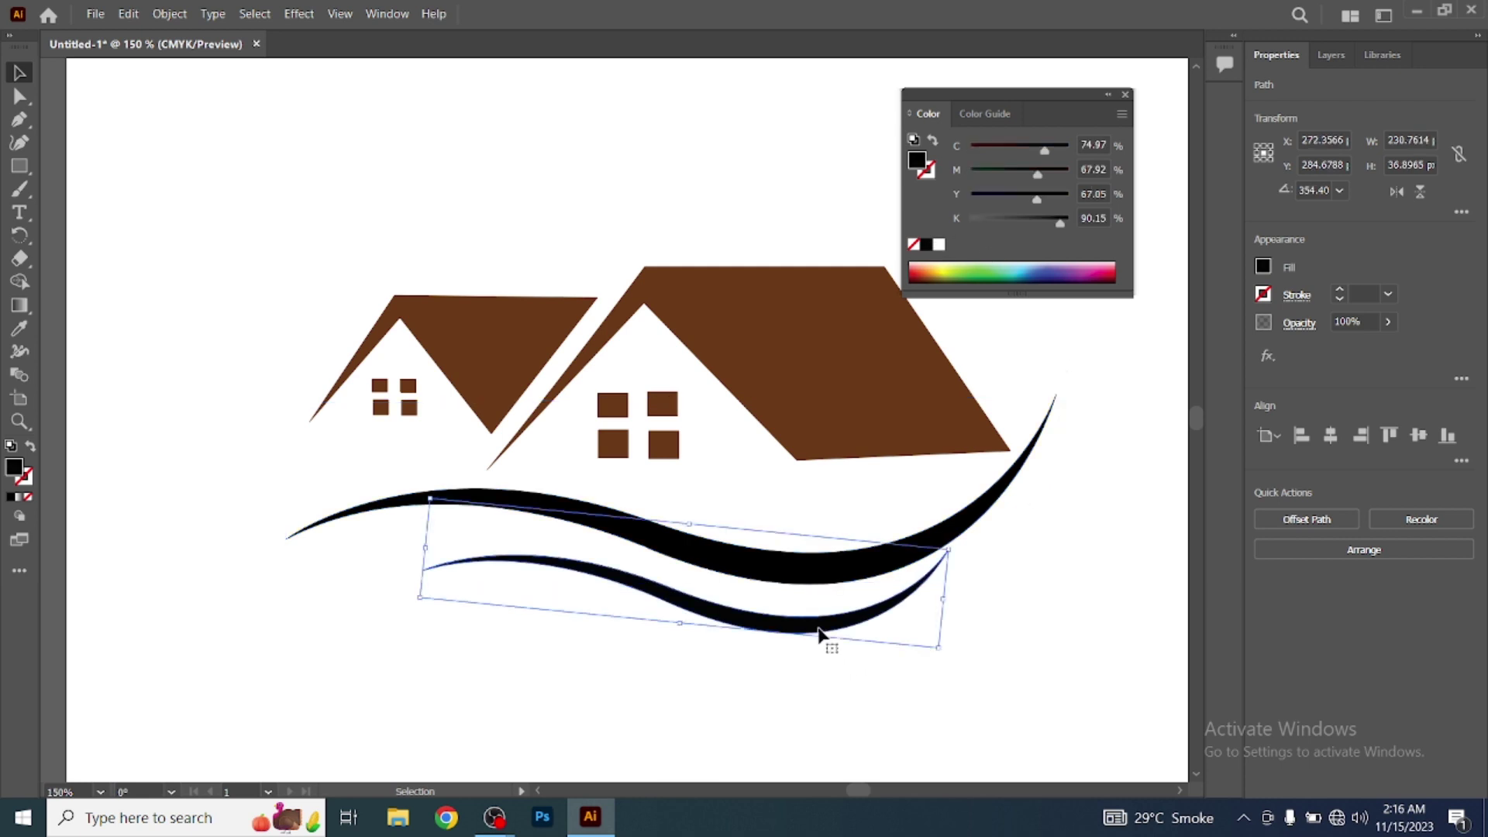
mouse_move(819, 634)
left_mouse_down()
mouse_move(863, 634)
mouse_move(840, 635)
left_mouse_up()
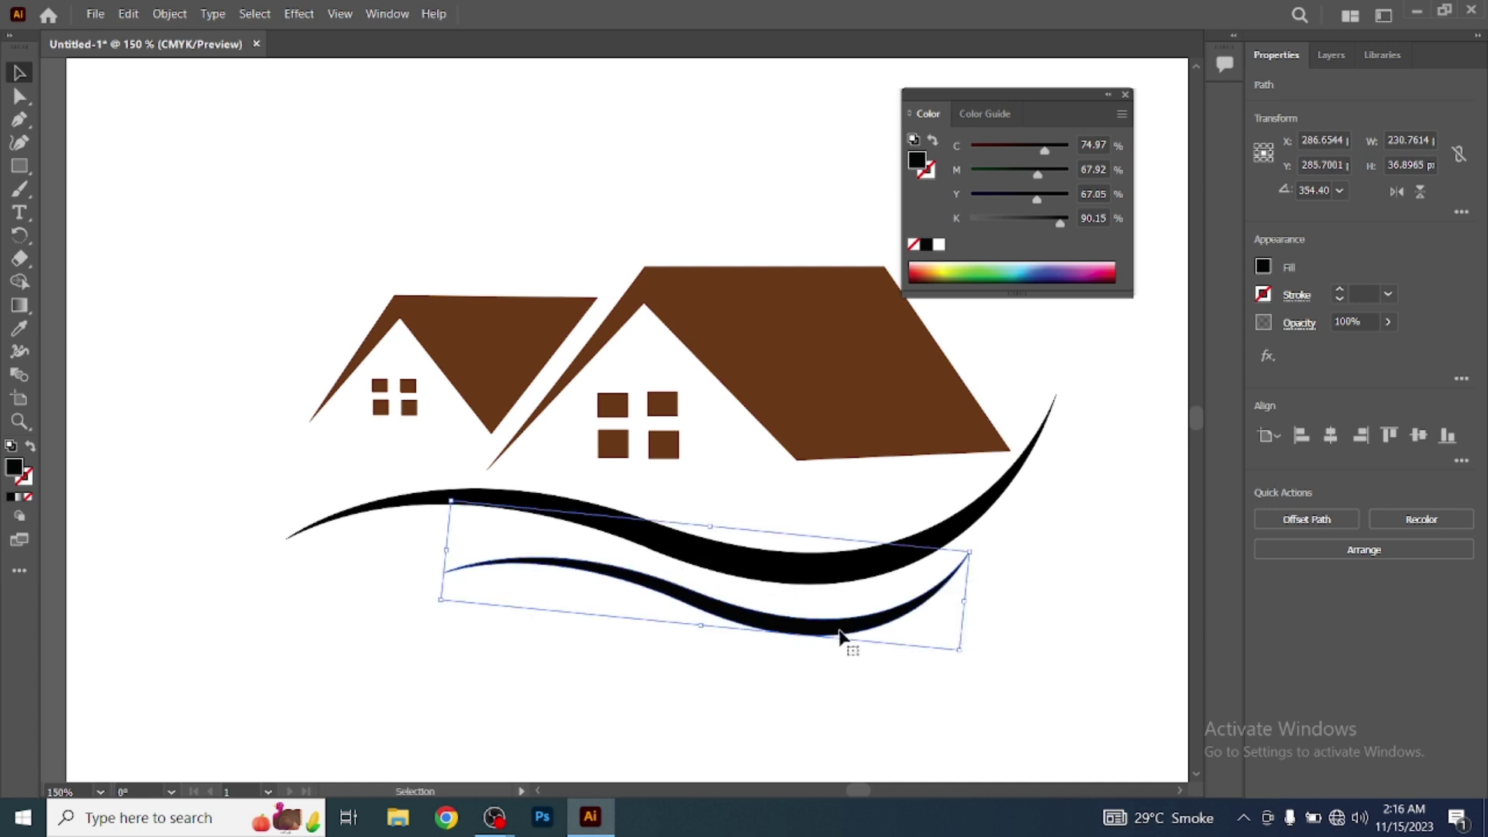
left_click(1038, 638)
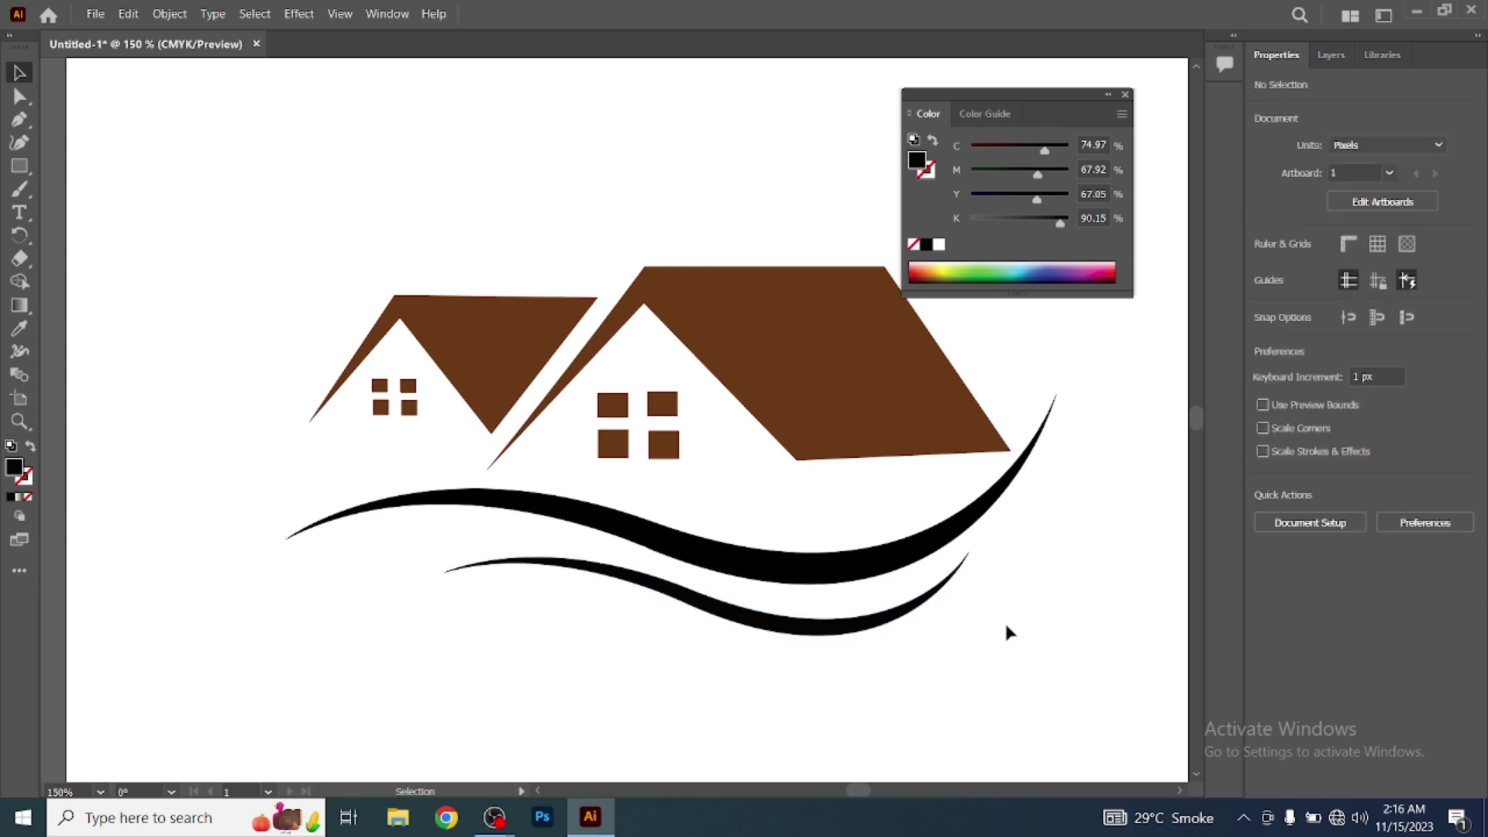
left_click(886, 560)
key("Right")
key("Right")
key("Right")
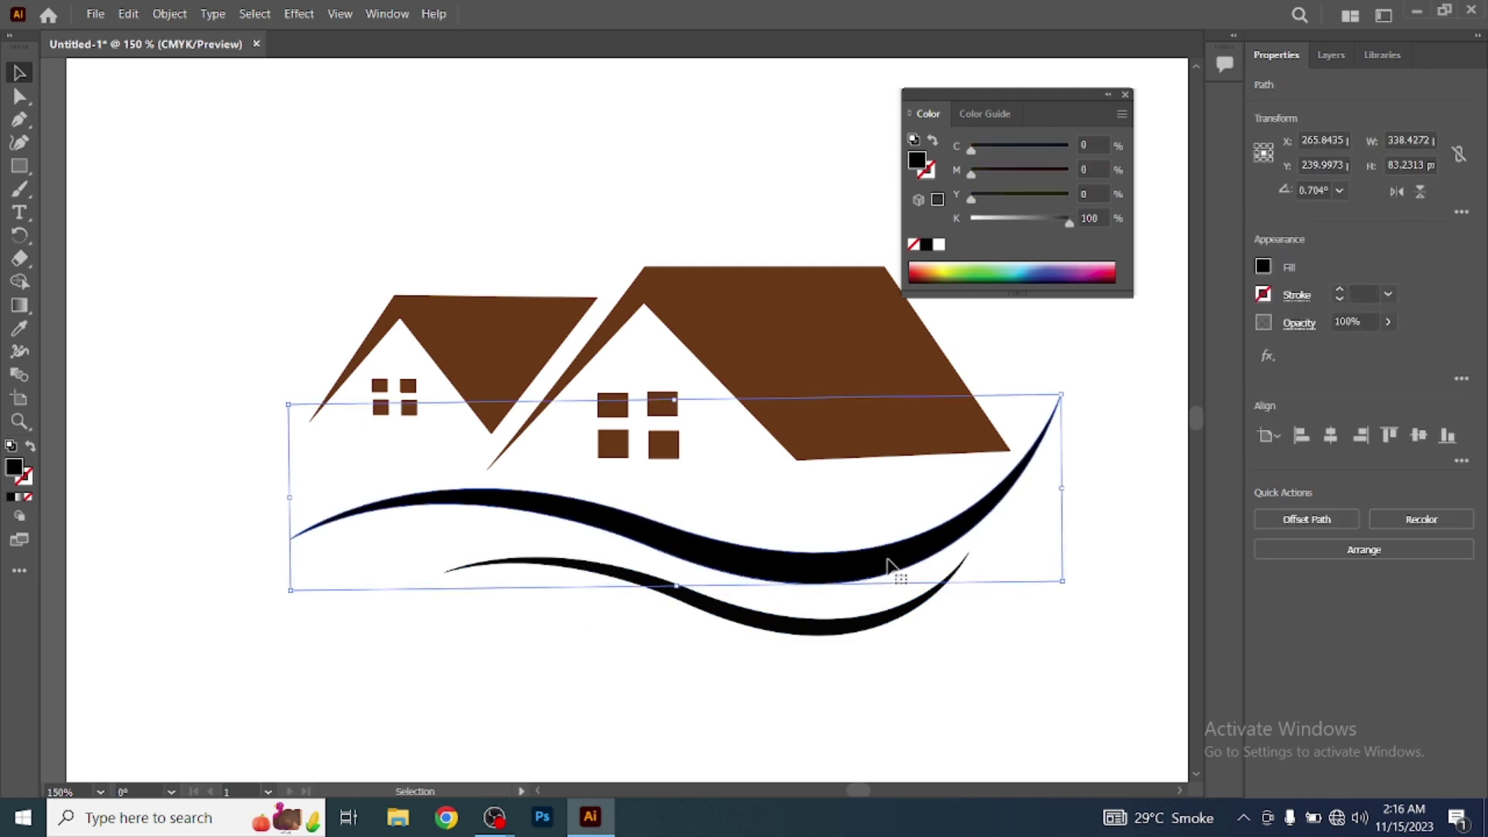
key("Right")
key("Right")
key("Right")
key("Right")
key("Right")
key("Down")
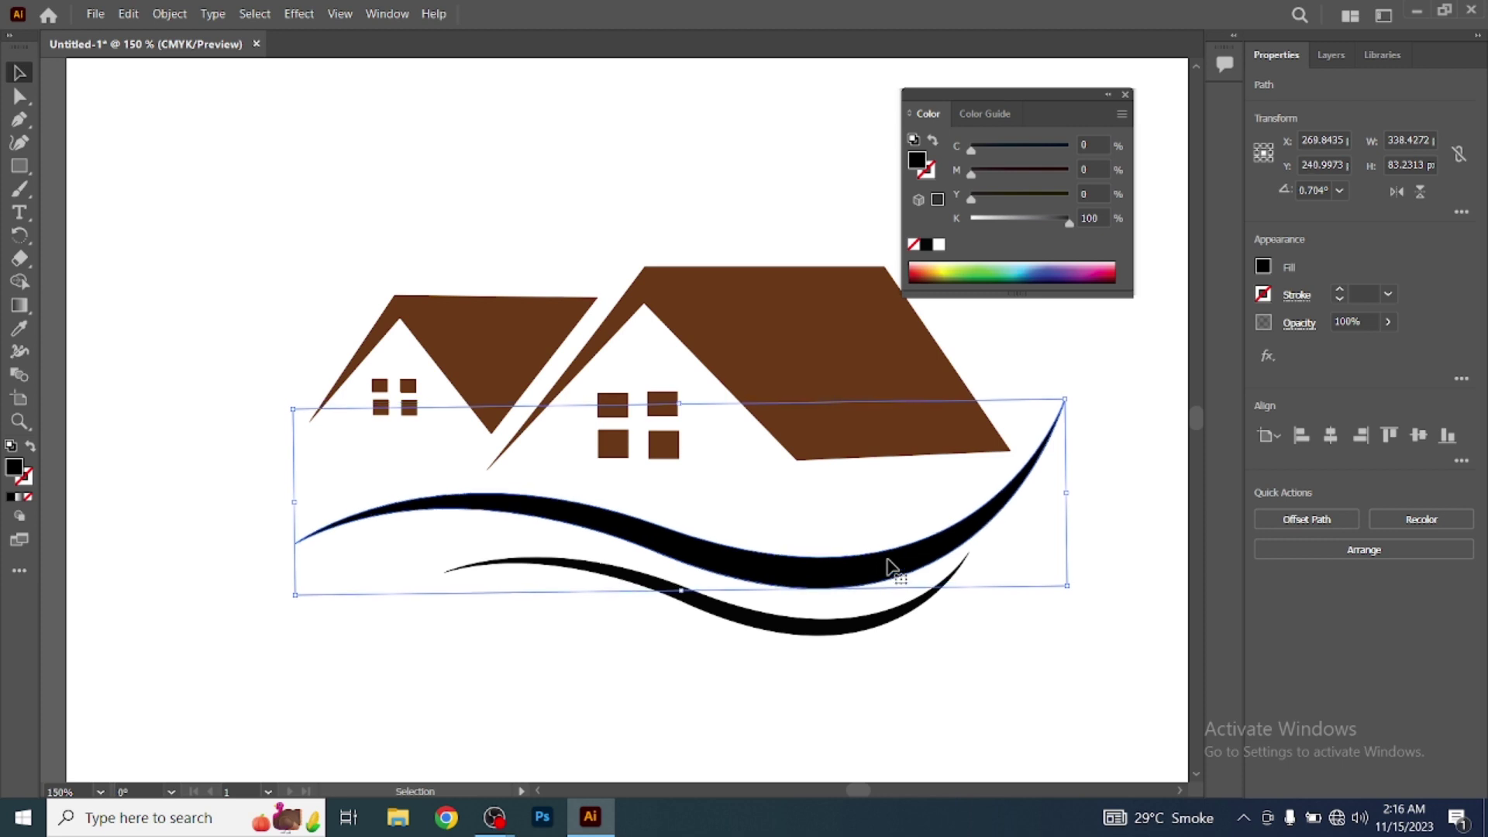
left_click(820, 632)
key("Up")
key("Up")
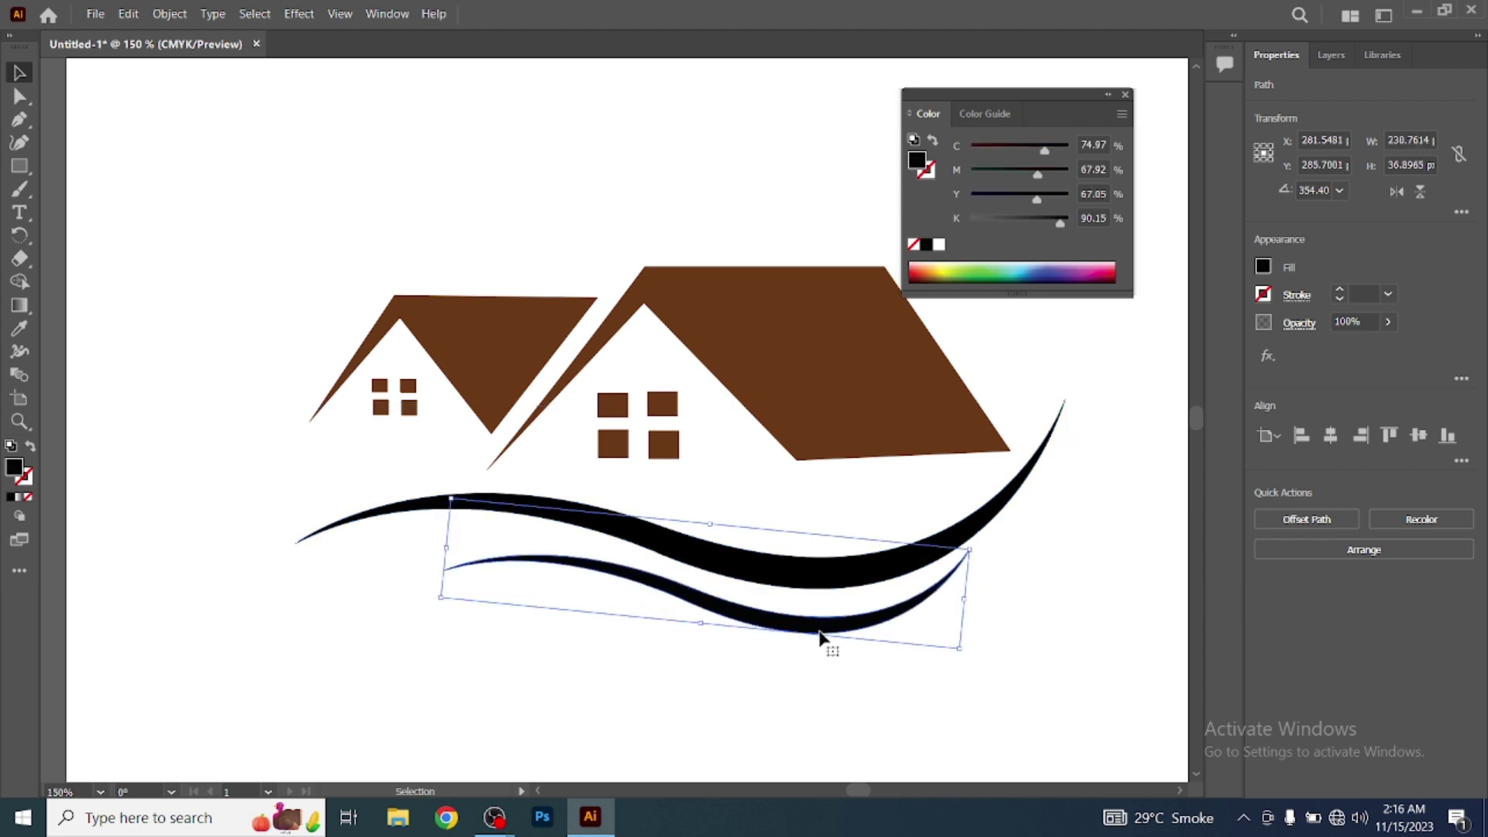
key("Up")
key("Up")
key("Up")
key("Right")
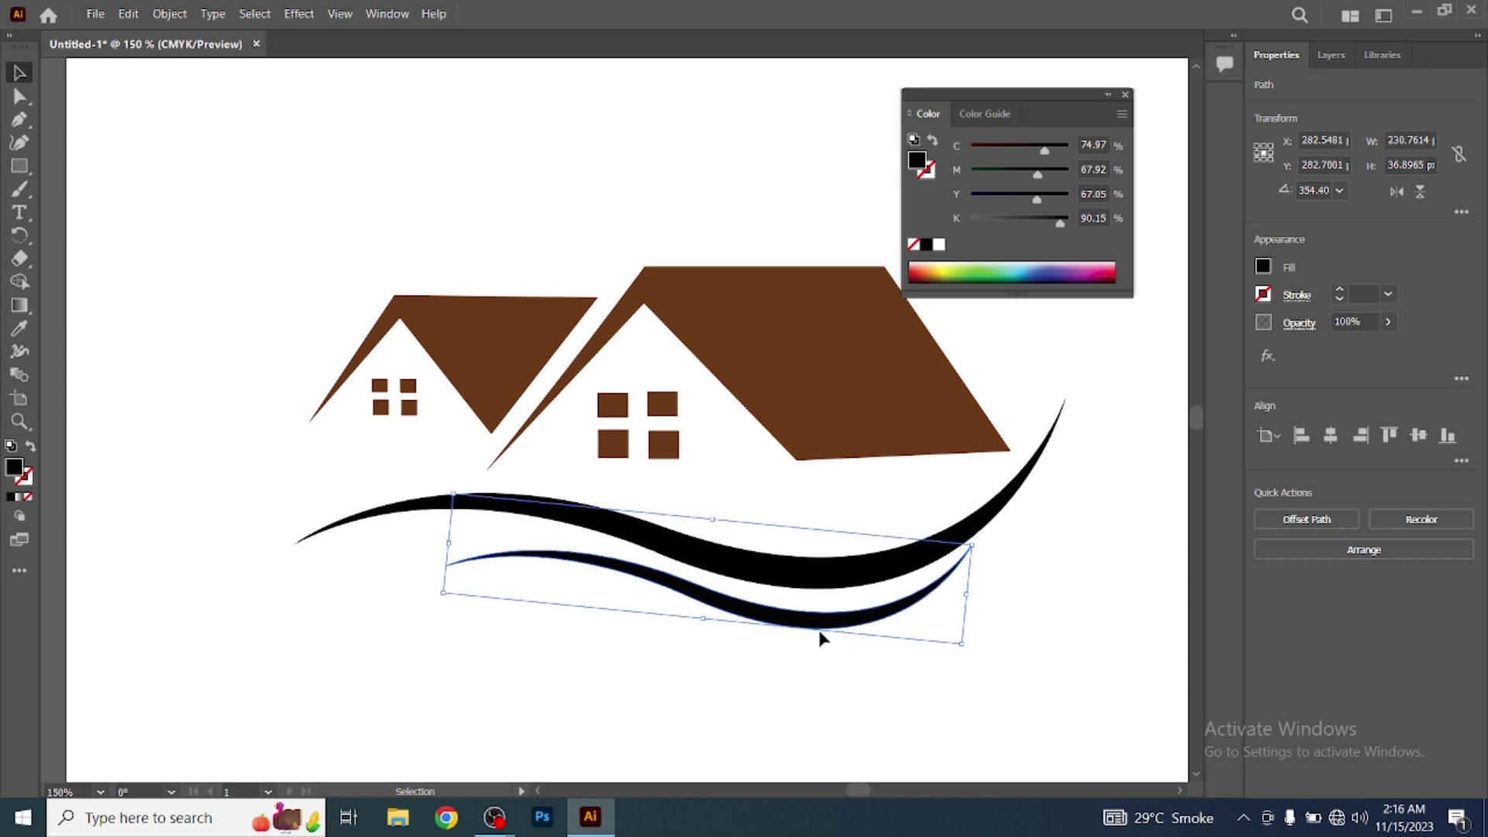
left_click(177, 480)
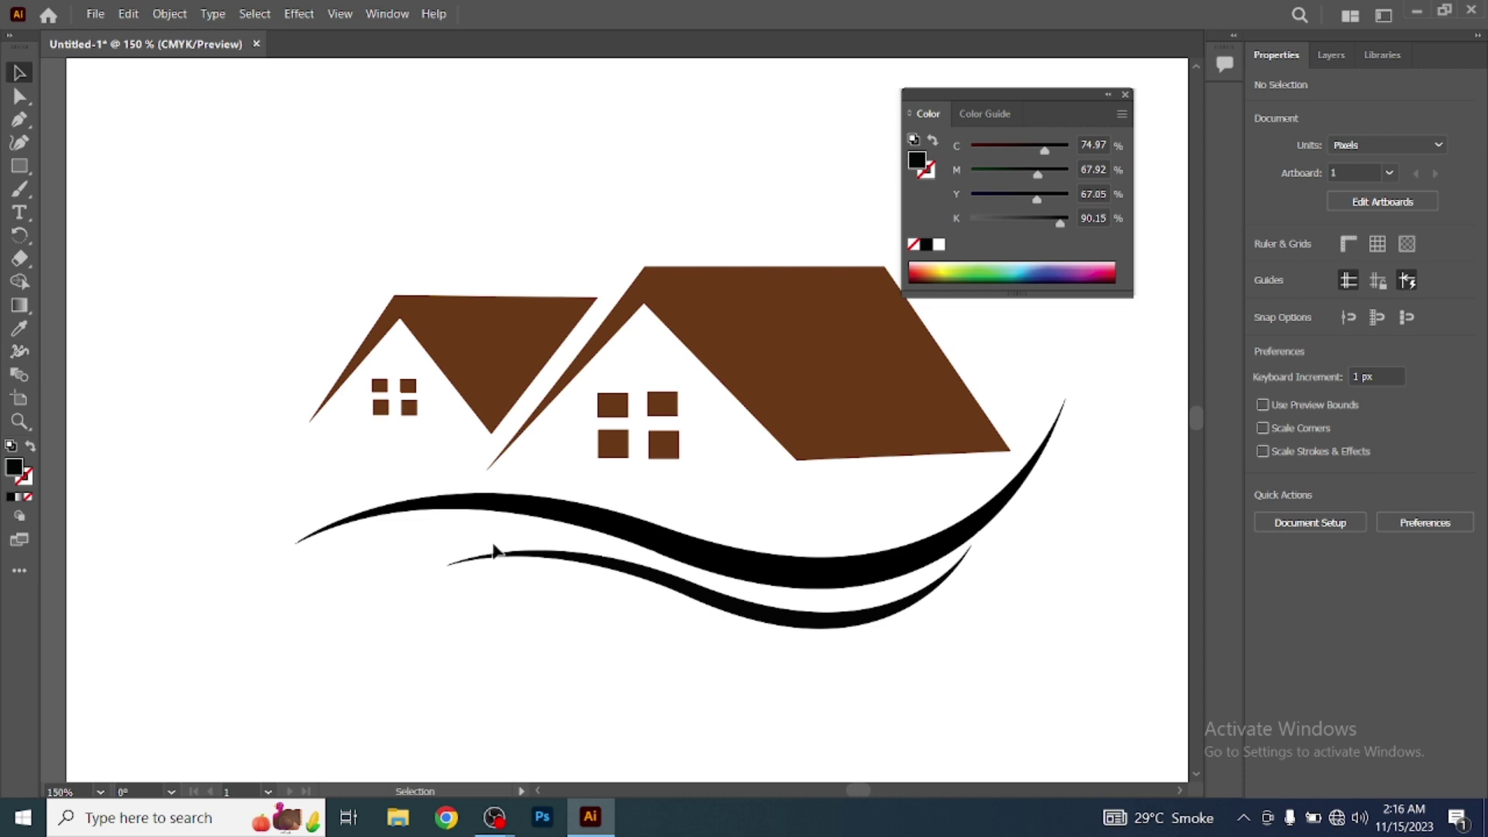
left_click(1126, 95)
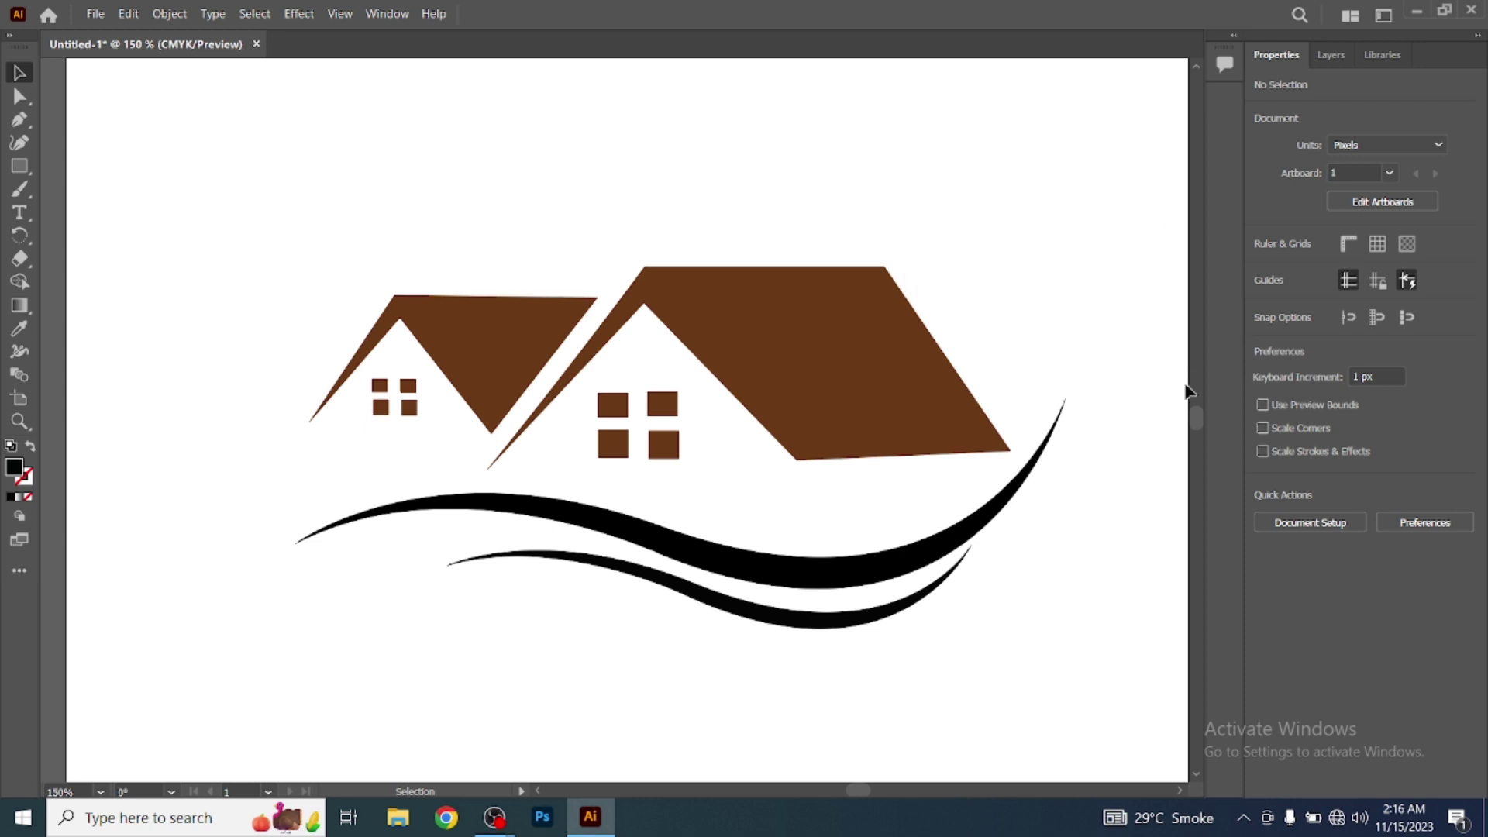
Draw an empty area text box below the swooshes
left_click_drag(1200, 418, 1198, 420)
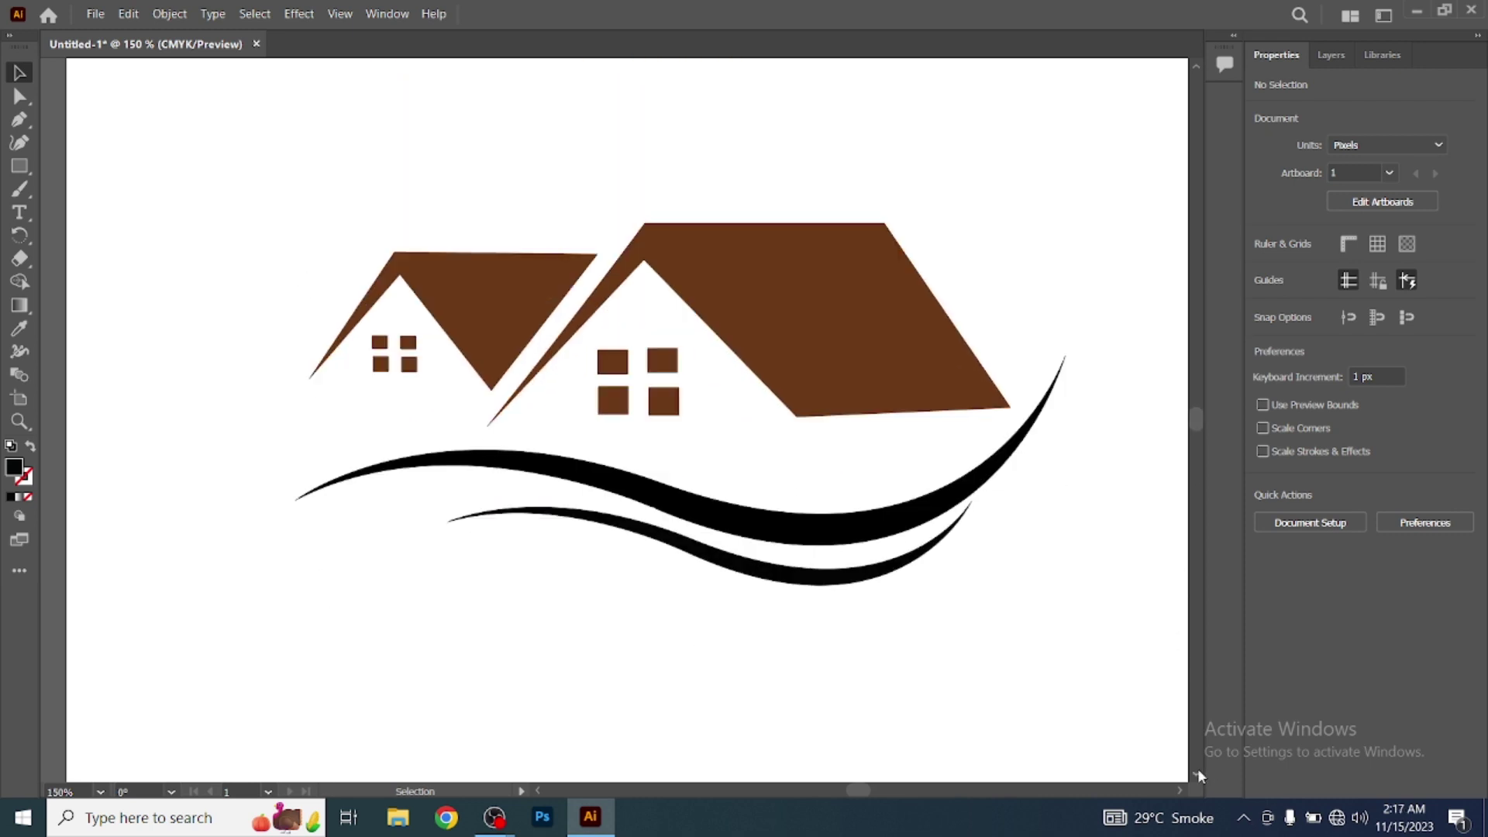
left_click(1197, 774)
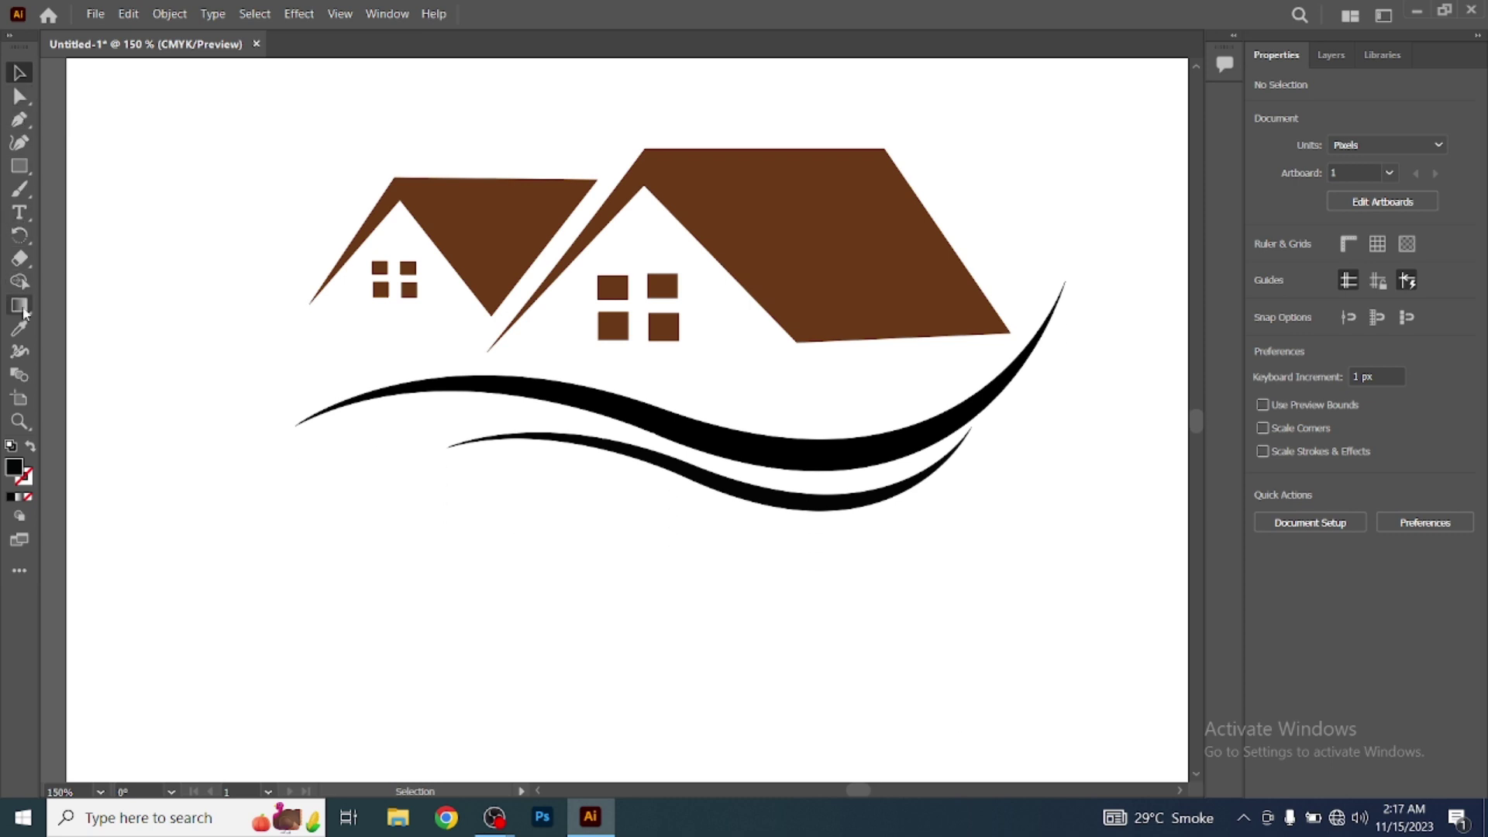
left_click(21, 214)
mouse_move(304, 514)
left_mouse_down()
mouse_move(521, 648)
mouse_move(910, 739)
left_mouse_up()
key("Delete")
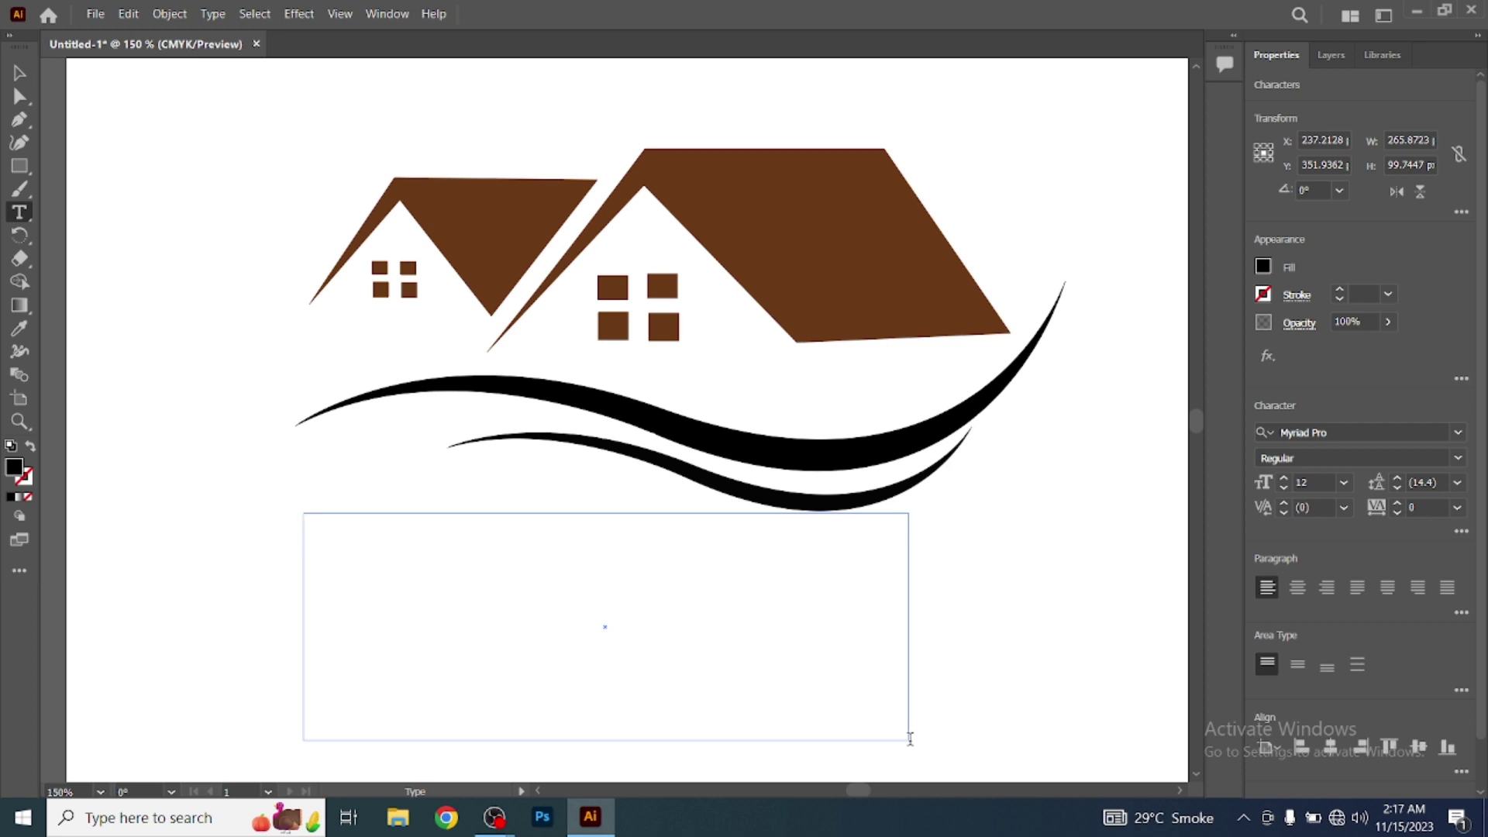
Type 'The' and 'HouseBuilding' on two lines, correcting typos
type("T")
type("he")
key("Return")
type("F")
key("BackSpace")
type("Hp")
key("BackSpace")
type("ou")
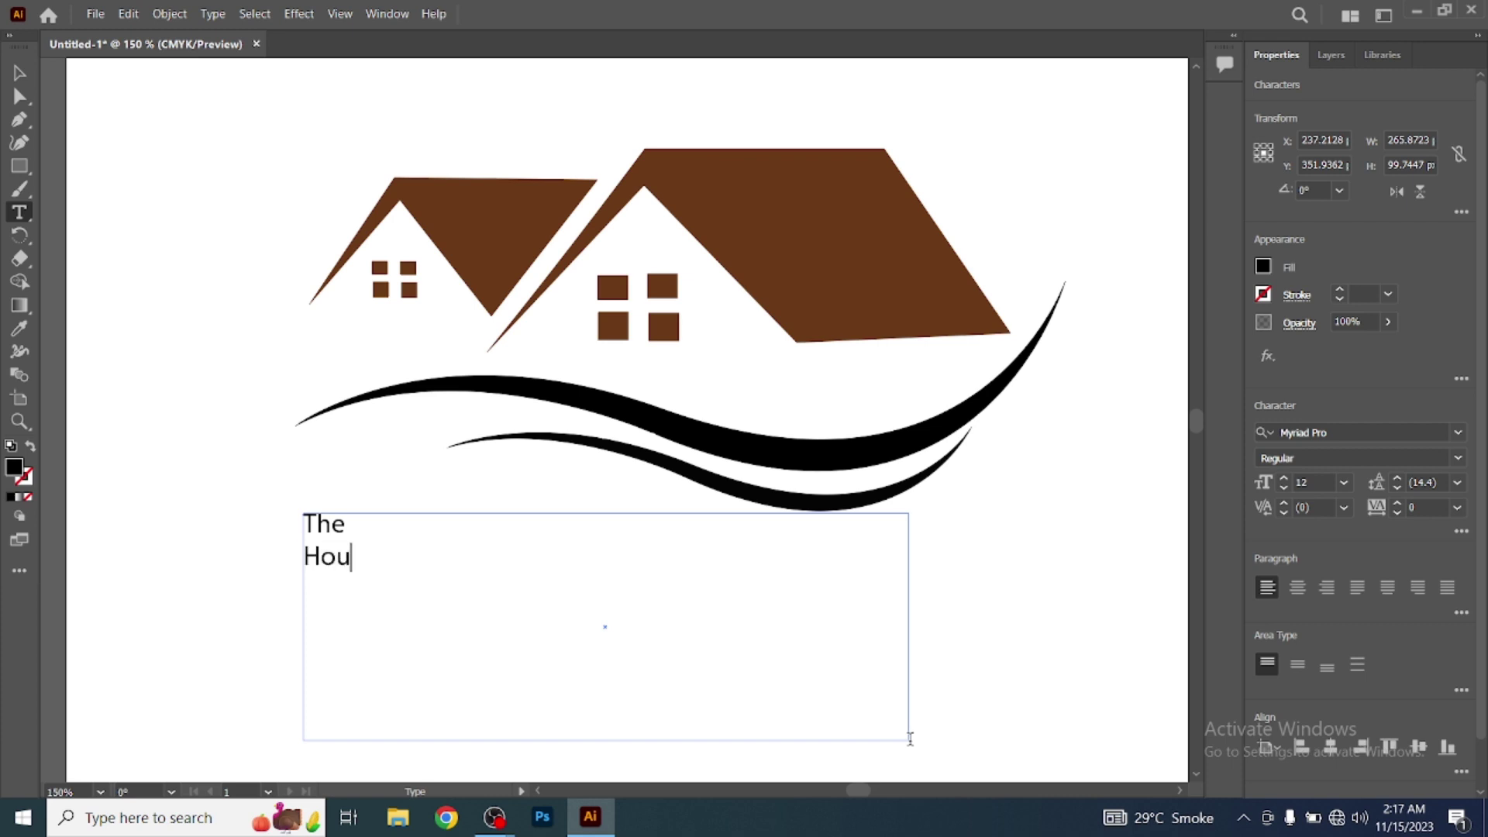
type("se")
type("B")
type("uil")
type("ding")
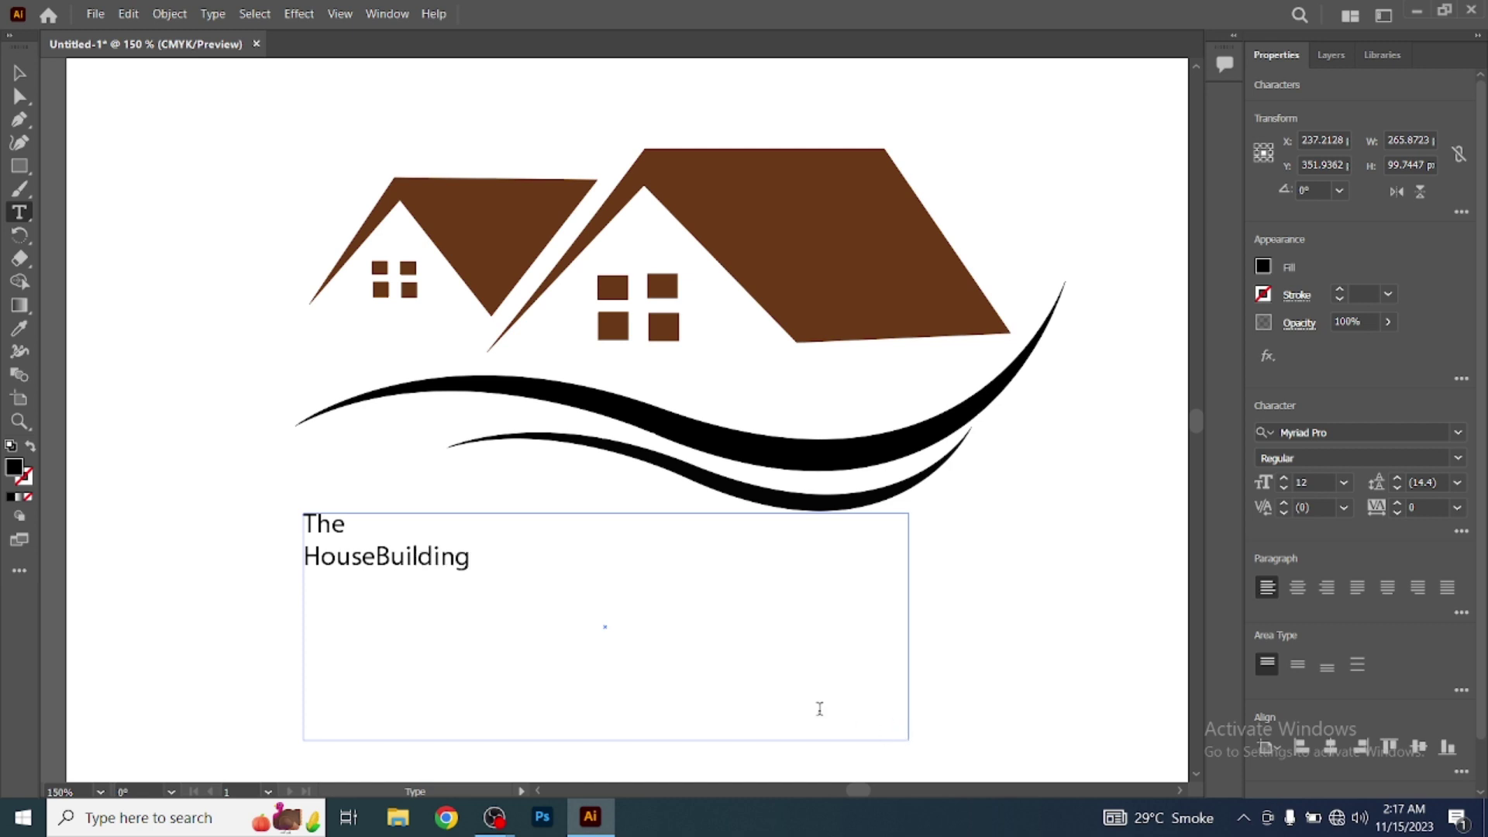
Select the two-line text and enlarge it to 26 pt
left_click_drag(469, 555, 298, 521)
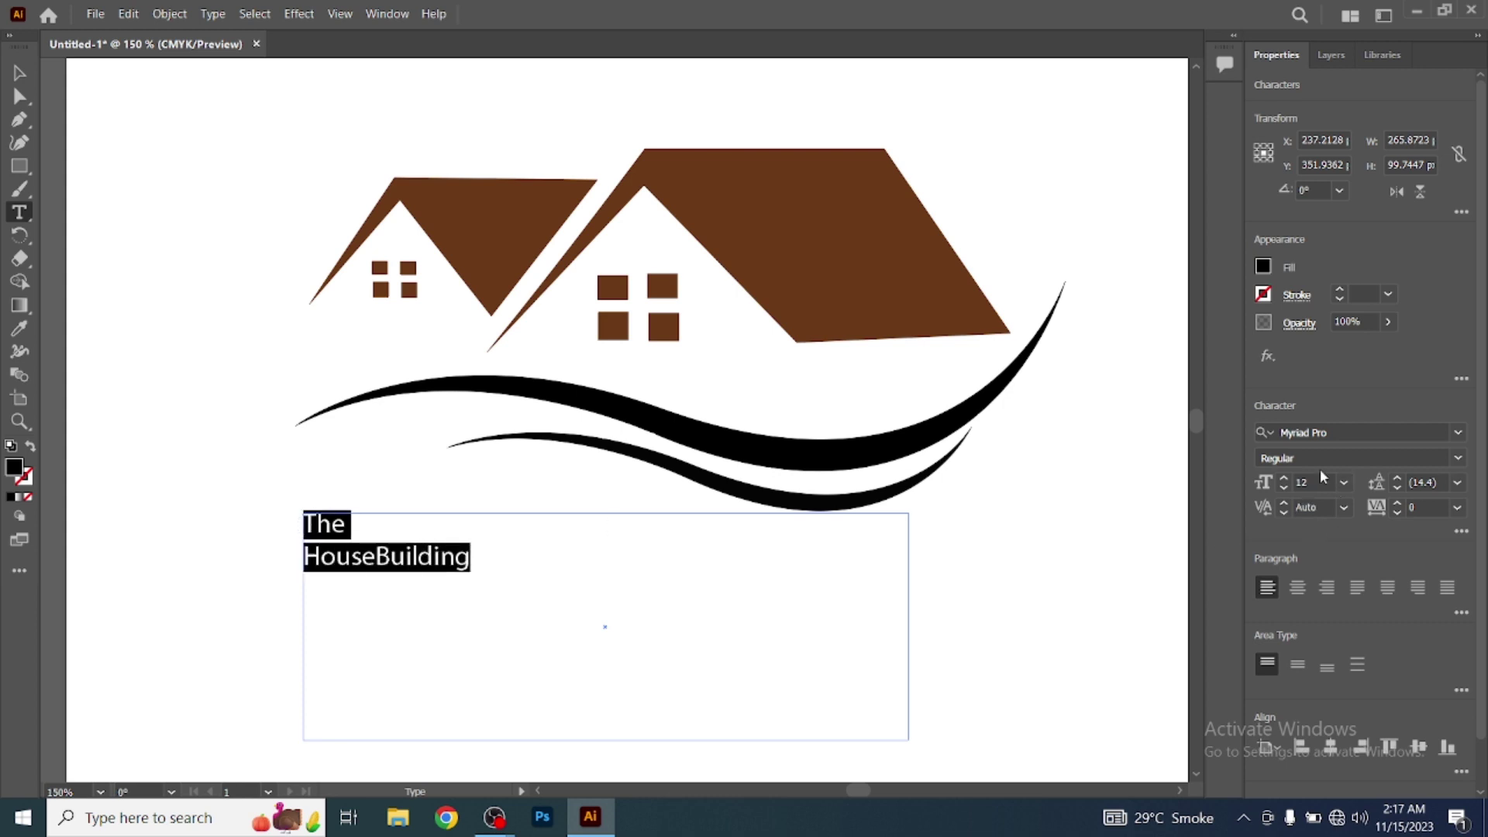
left_click(1284, 477)
left_click(1285, 477)
double_click(1287, 479)
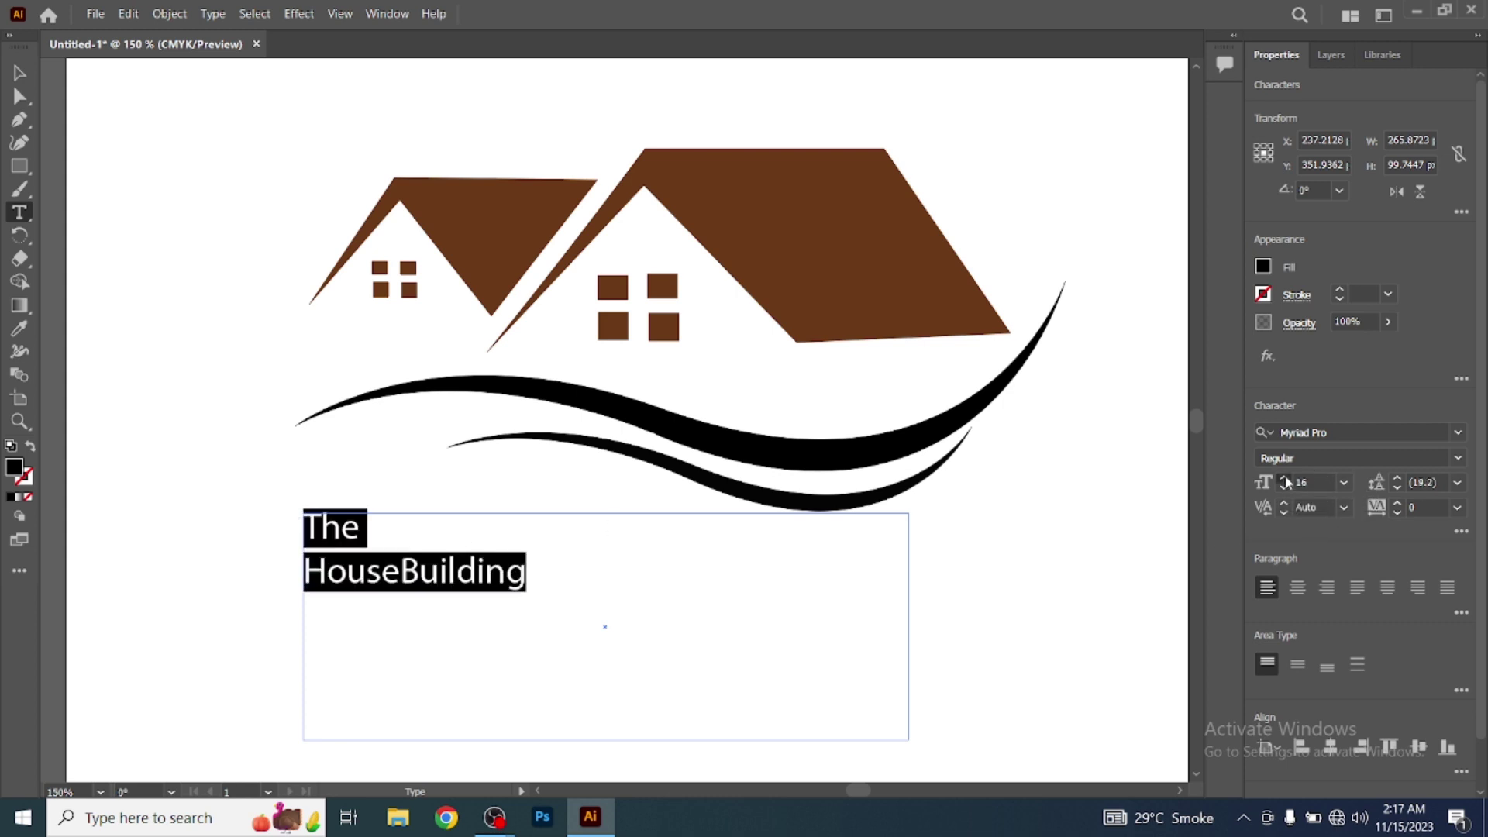
double_click(1287, 479)
type("24")
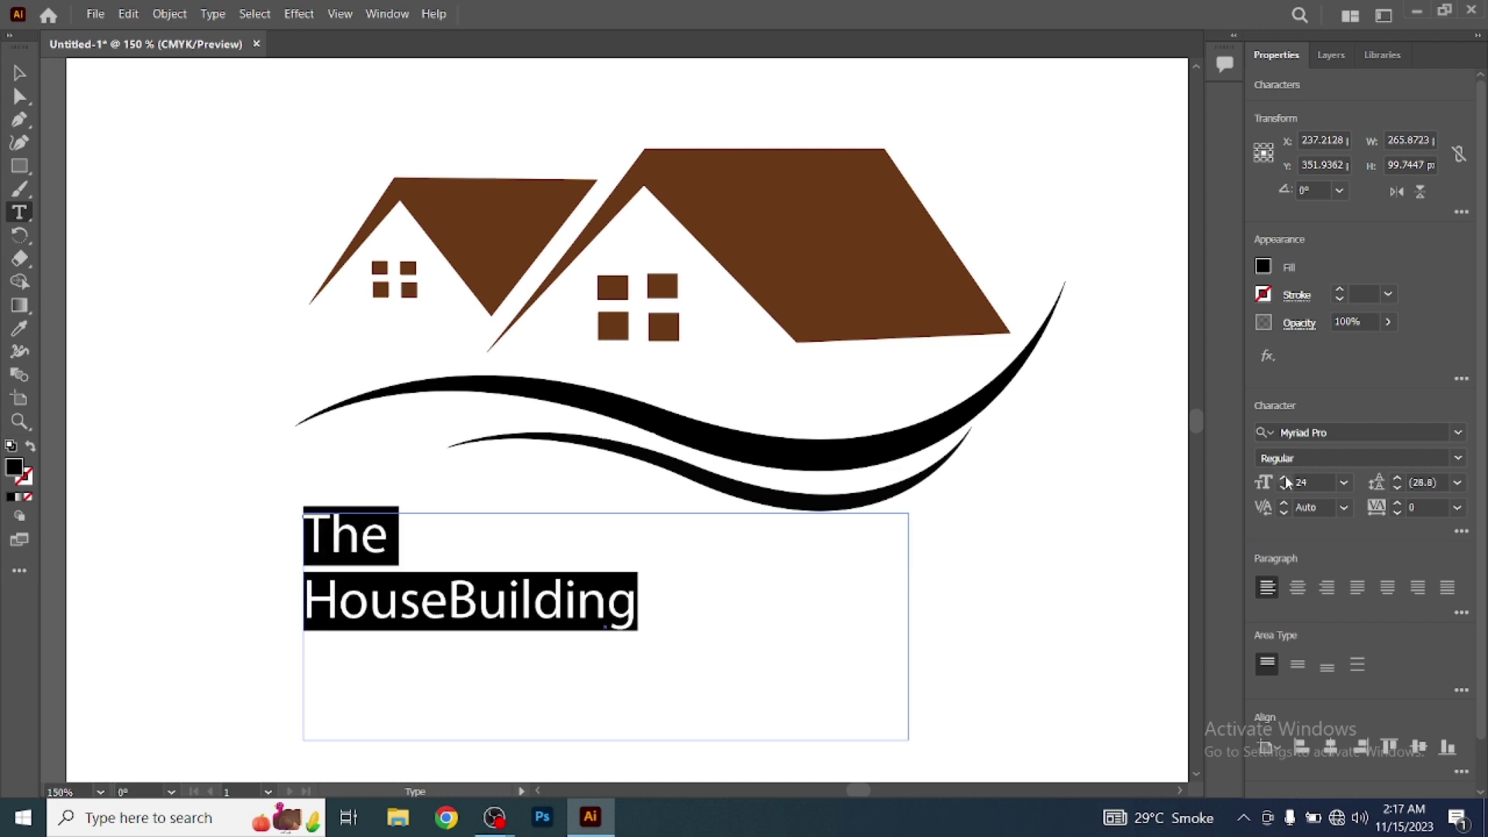
left_click(1287, 479)
left_click(1285, 477)
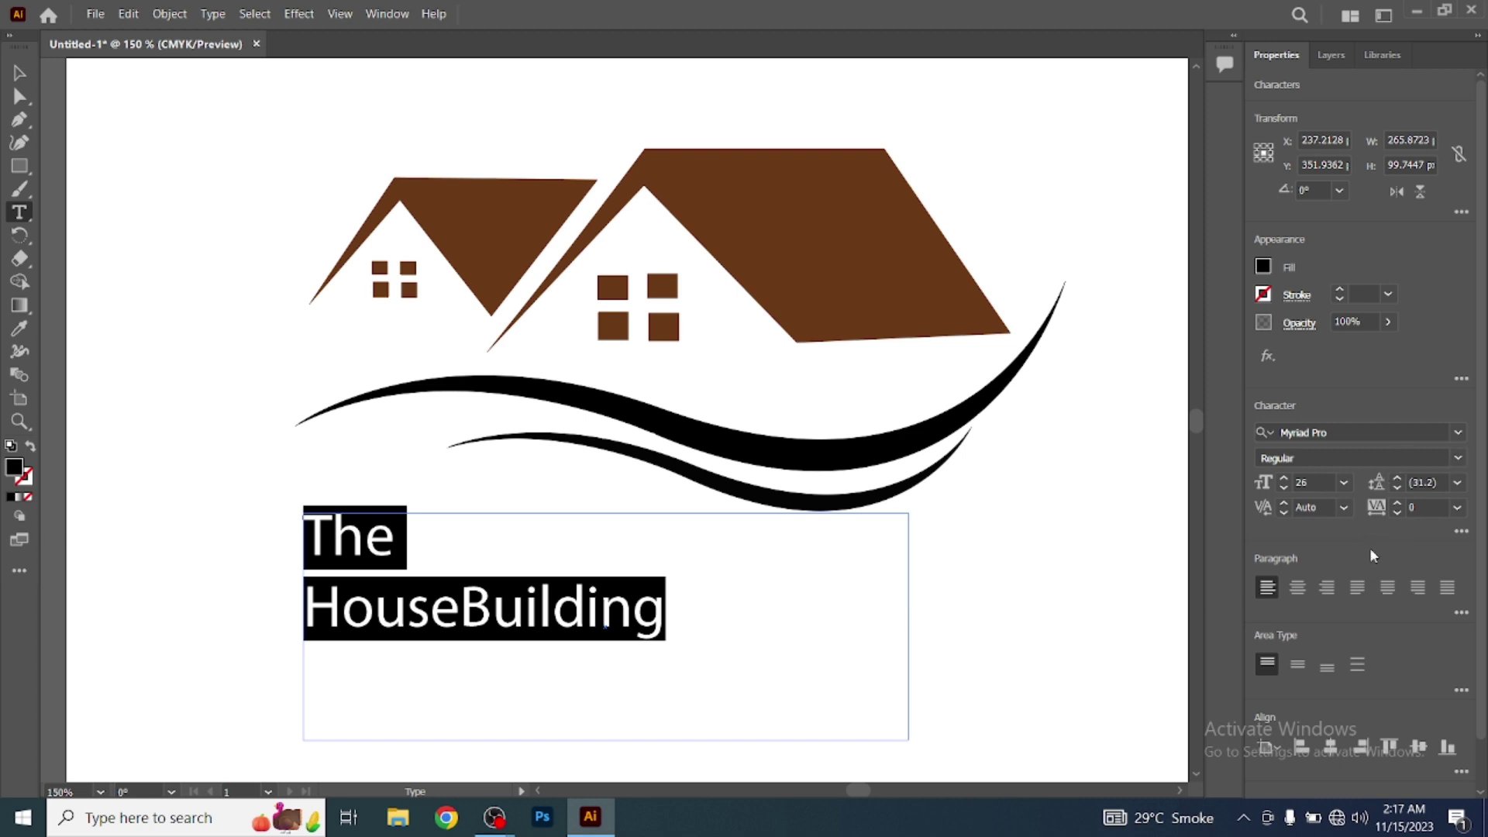
left_click(1459, 434)
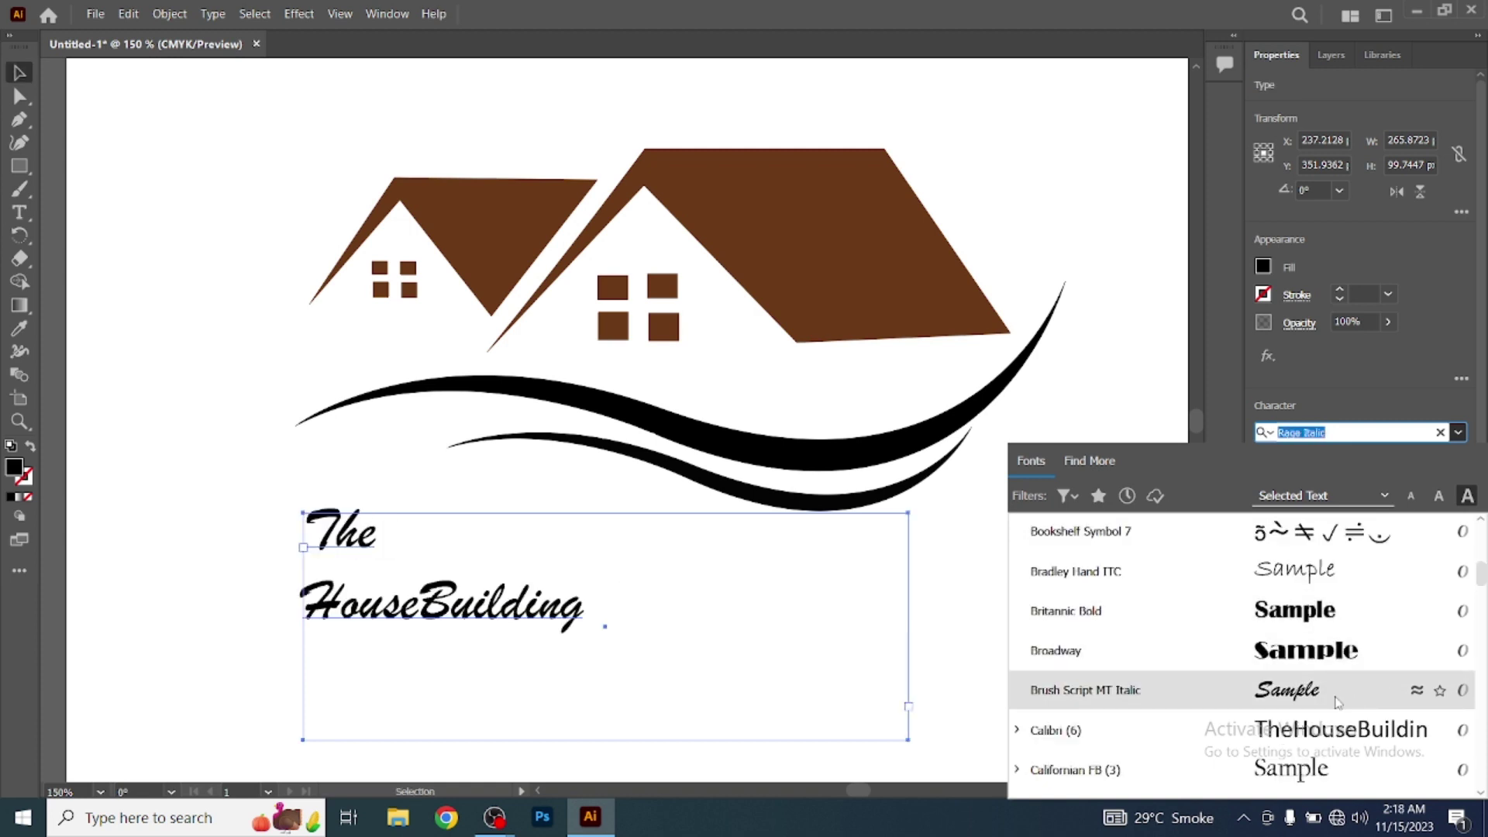
Apply Brush Script MT Italic, enlarge to 37 pt, and nudge the text up
left_click(1336, 697)
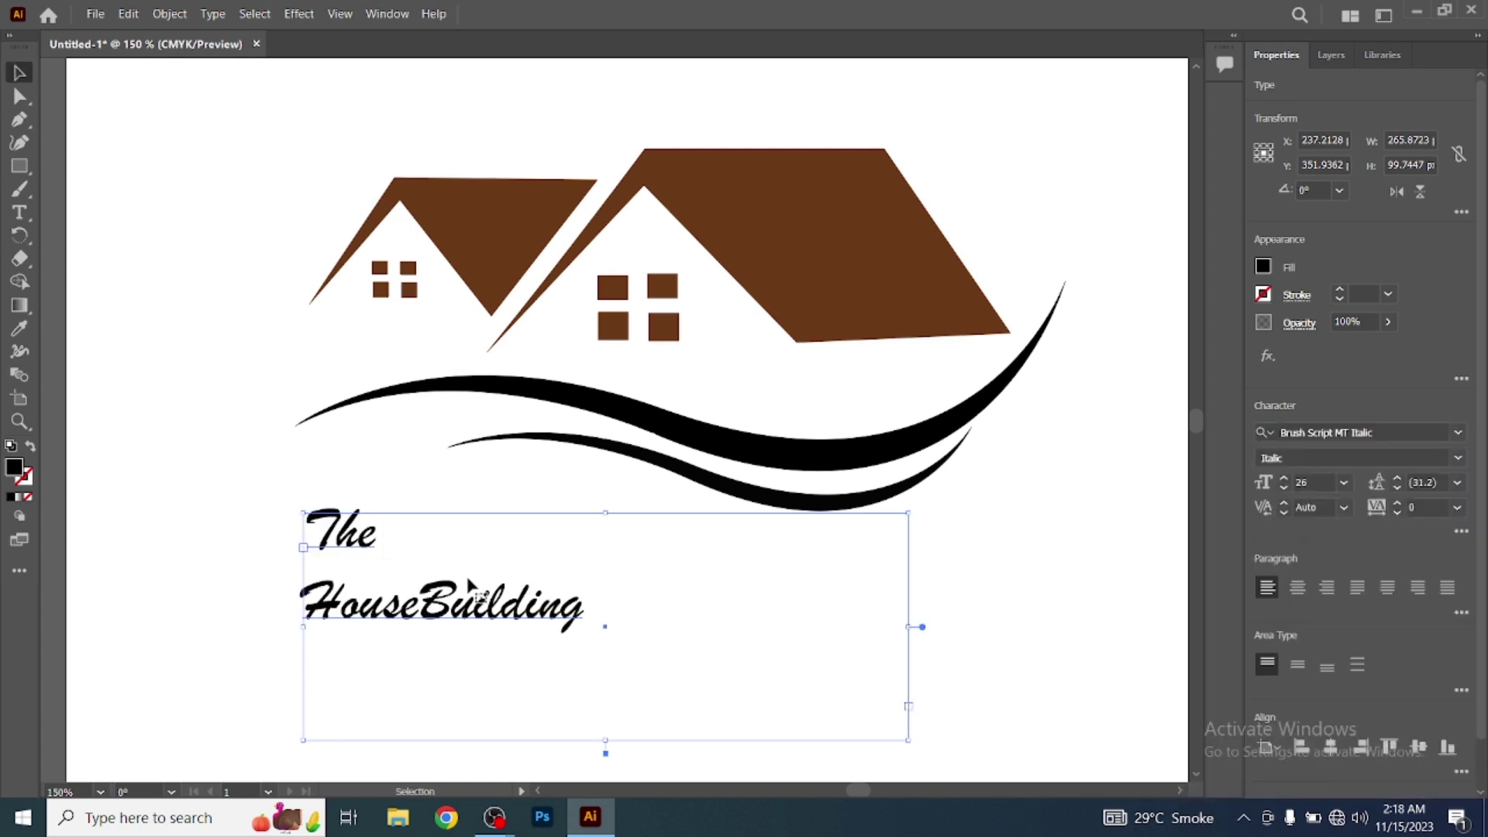
left_click(1284, 479)
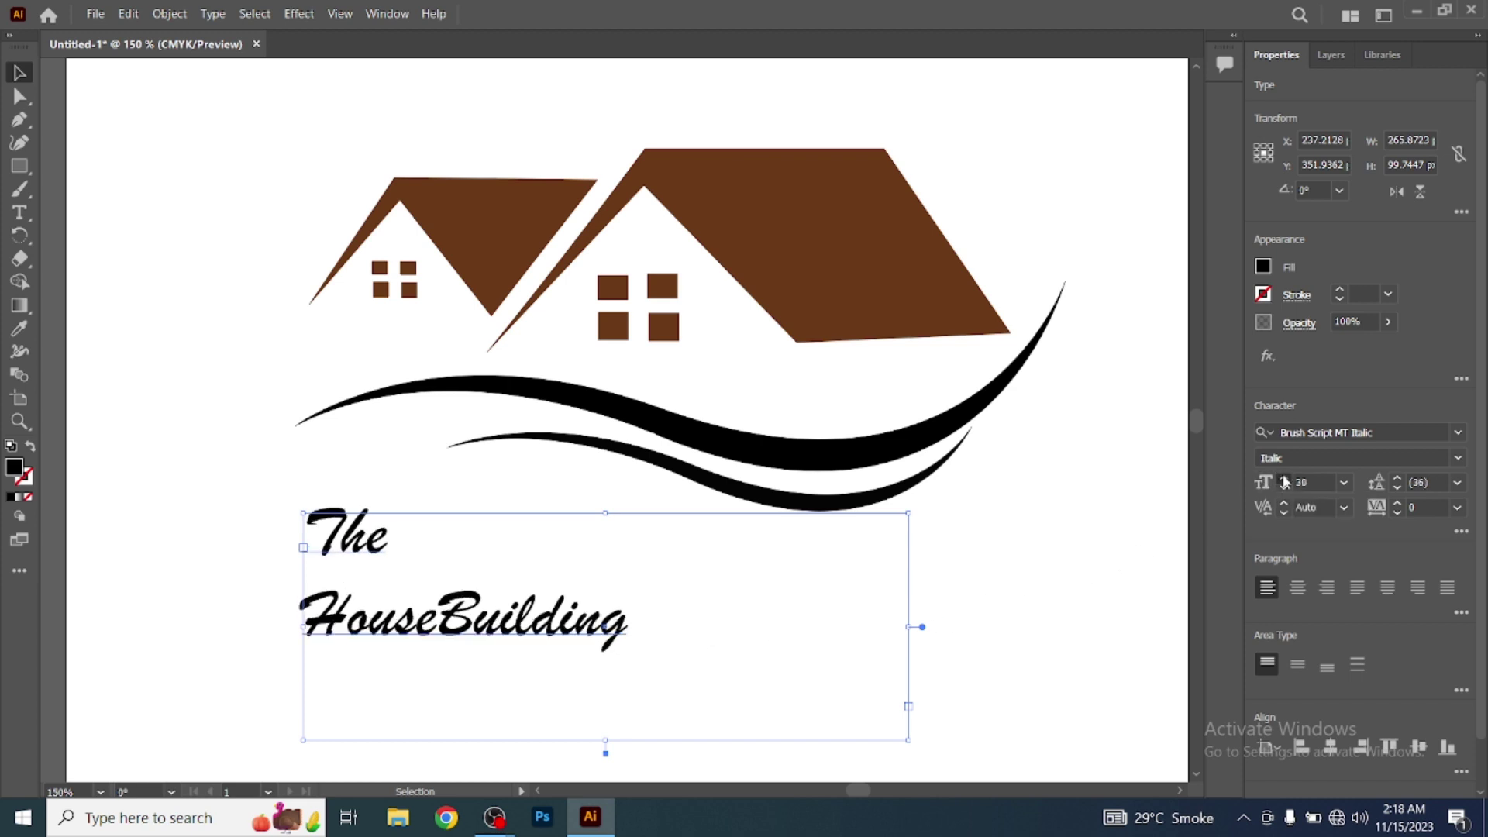
left_click(1284, 479)
left_click(1285, 479)
left_click(1285, 479)
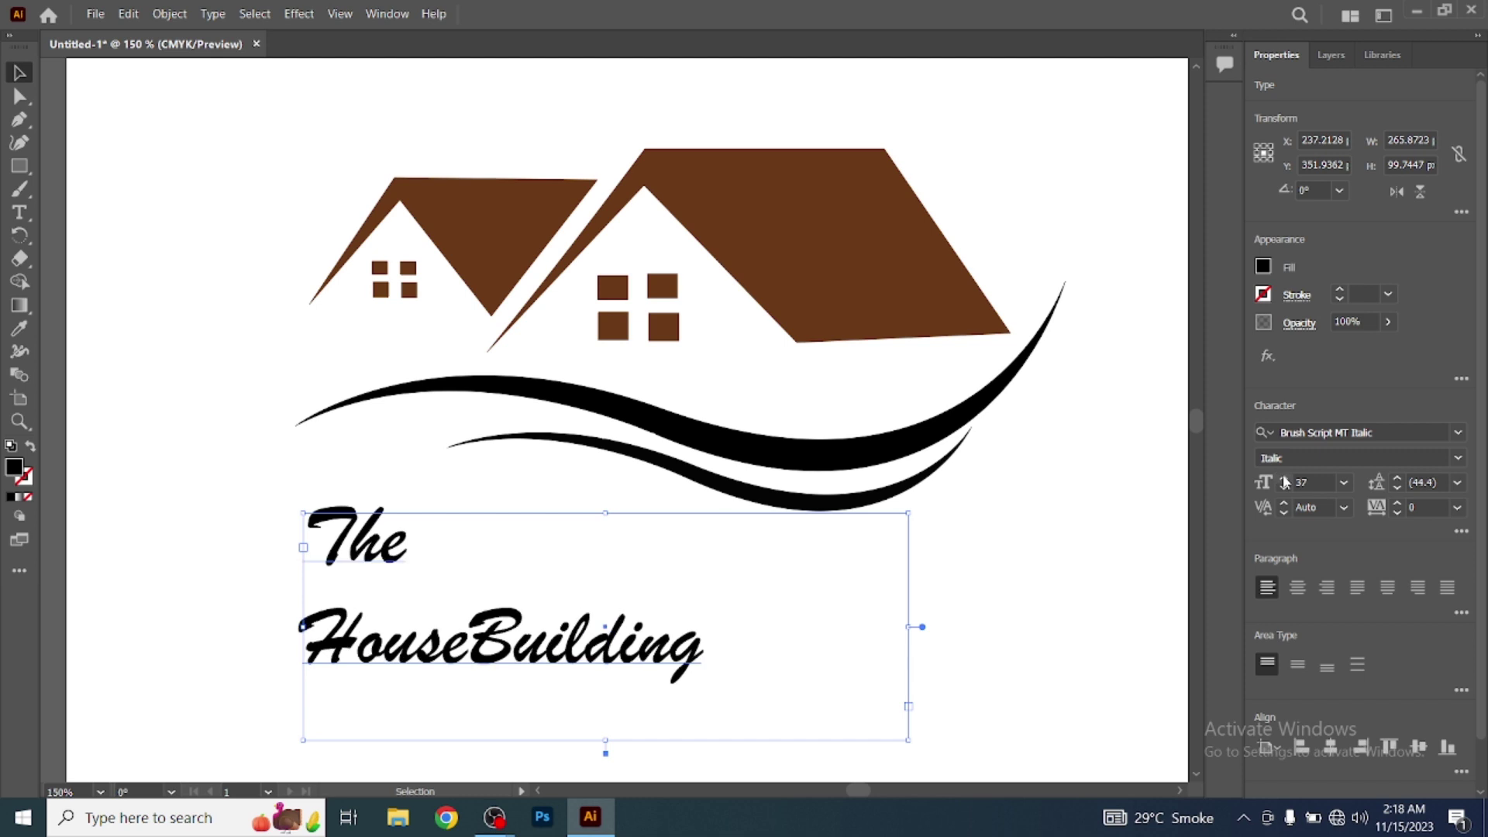
key("Up")
key("Up")
key("Up")
key("Up")
key("Up")
key("Up")
key("Up")
key("Up")
key("Up")
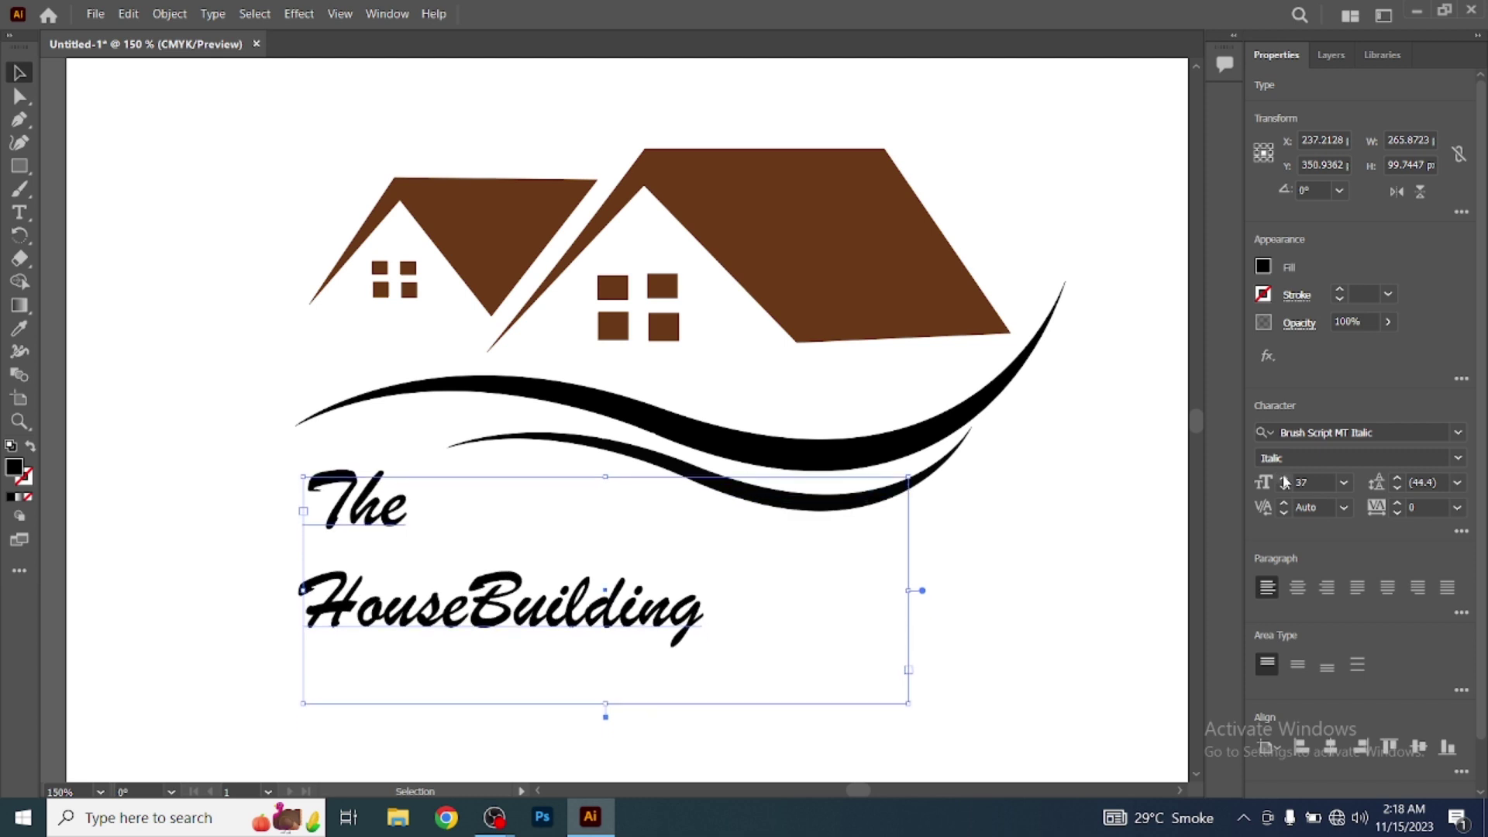
key("Up")
key("Up")
key("Up")
key("Up")
key("Up")
key("Up")
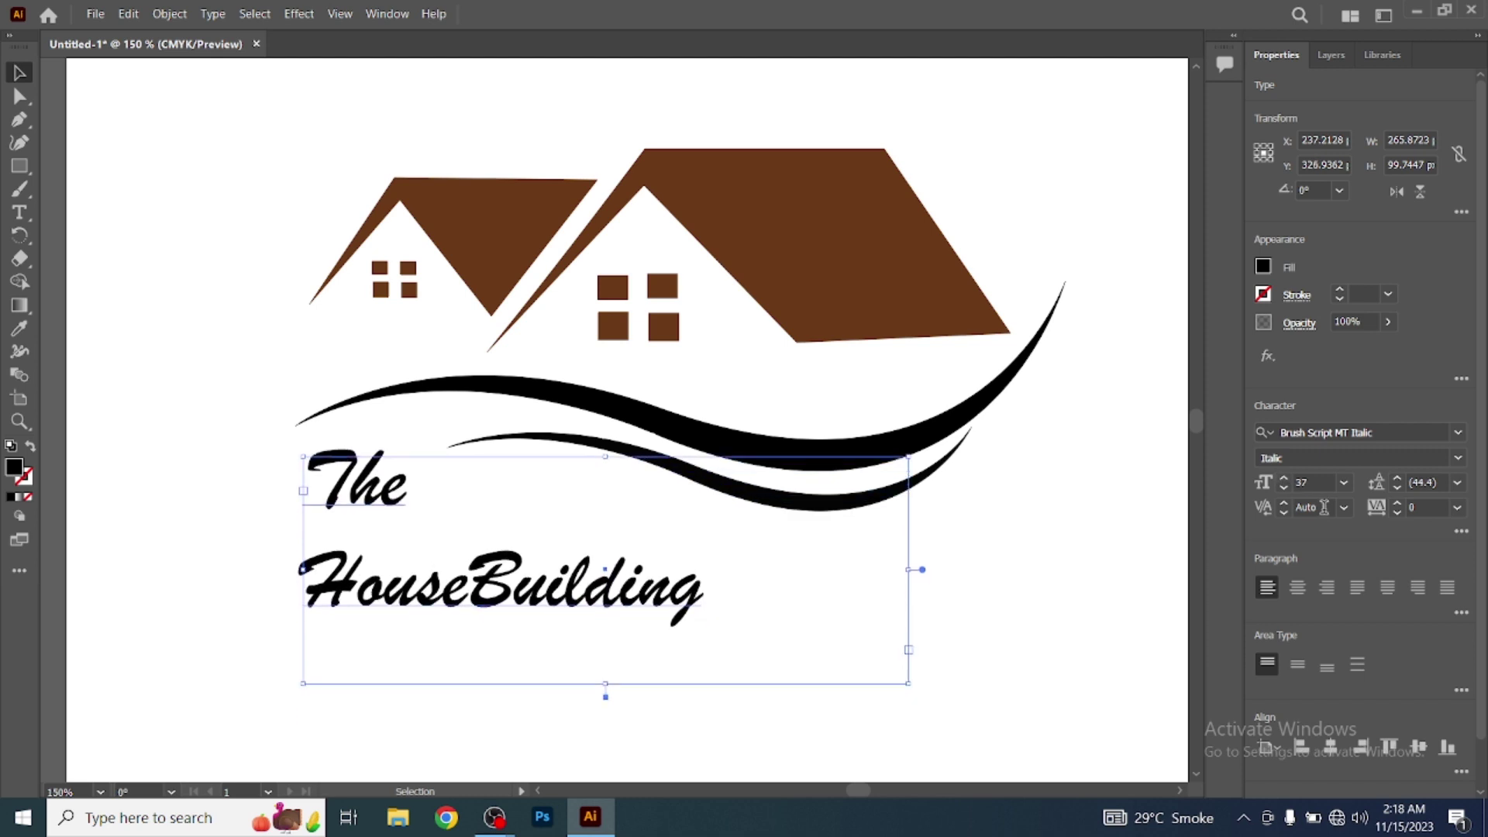
Set leading to 35 pt, size to 43 pt, and position text under the swooshes
left_click(1398, 488)
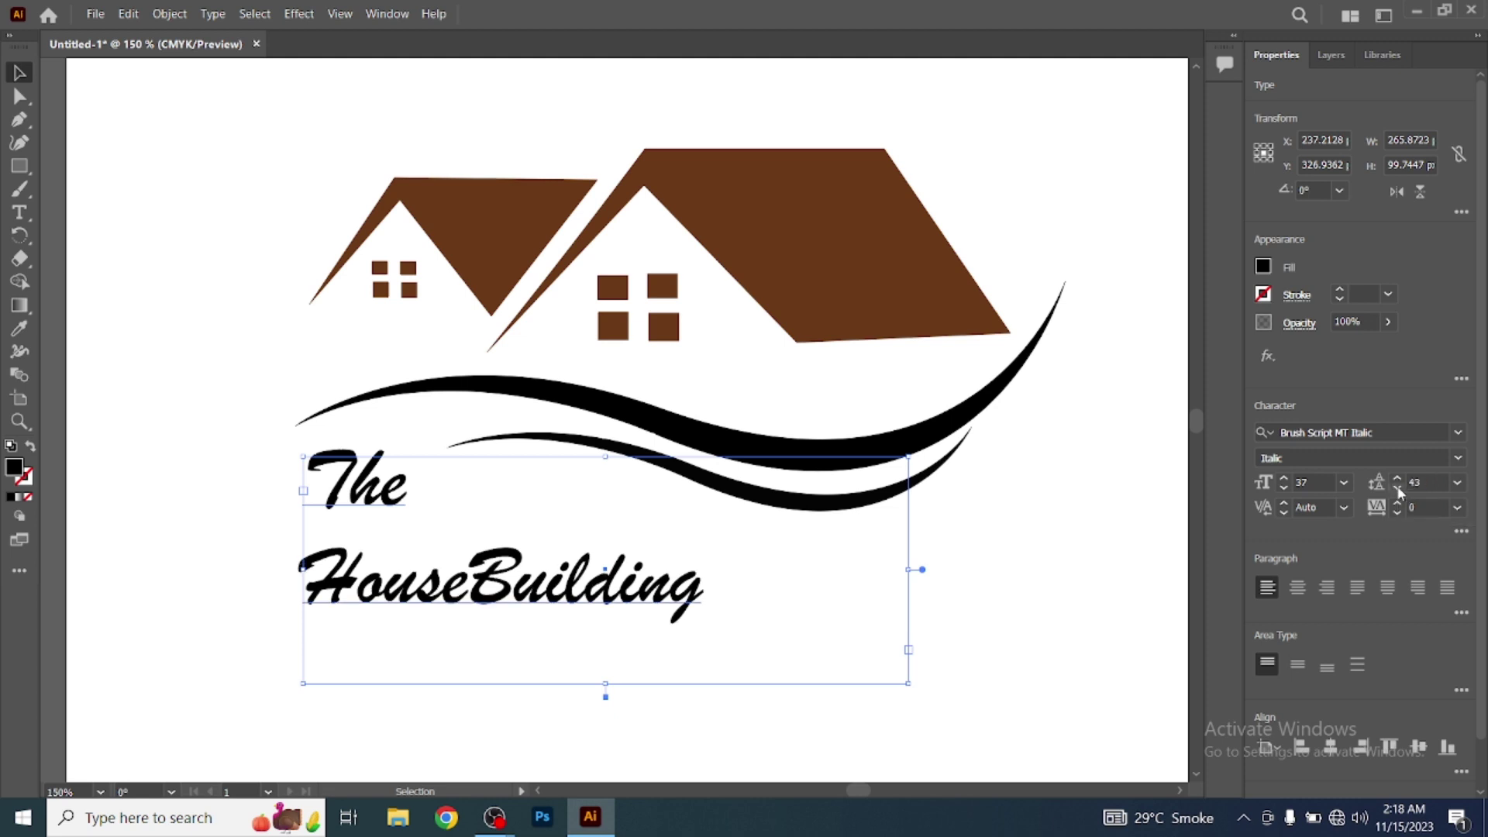
left_click(1399, 488)
left_click(1398, 489)
left_click(1398, 490)
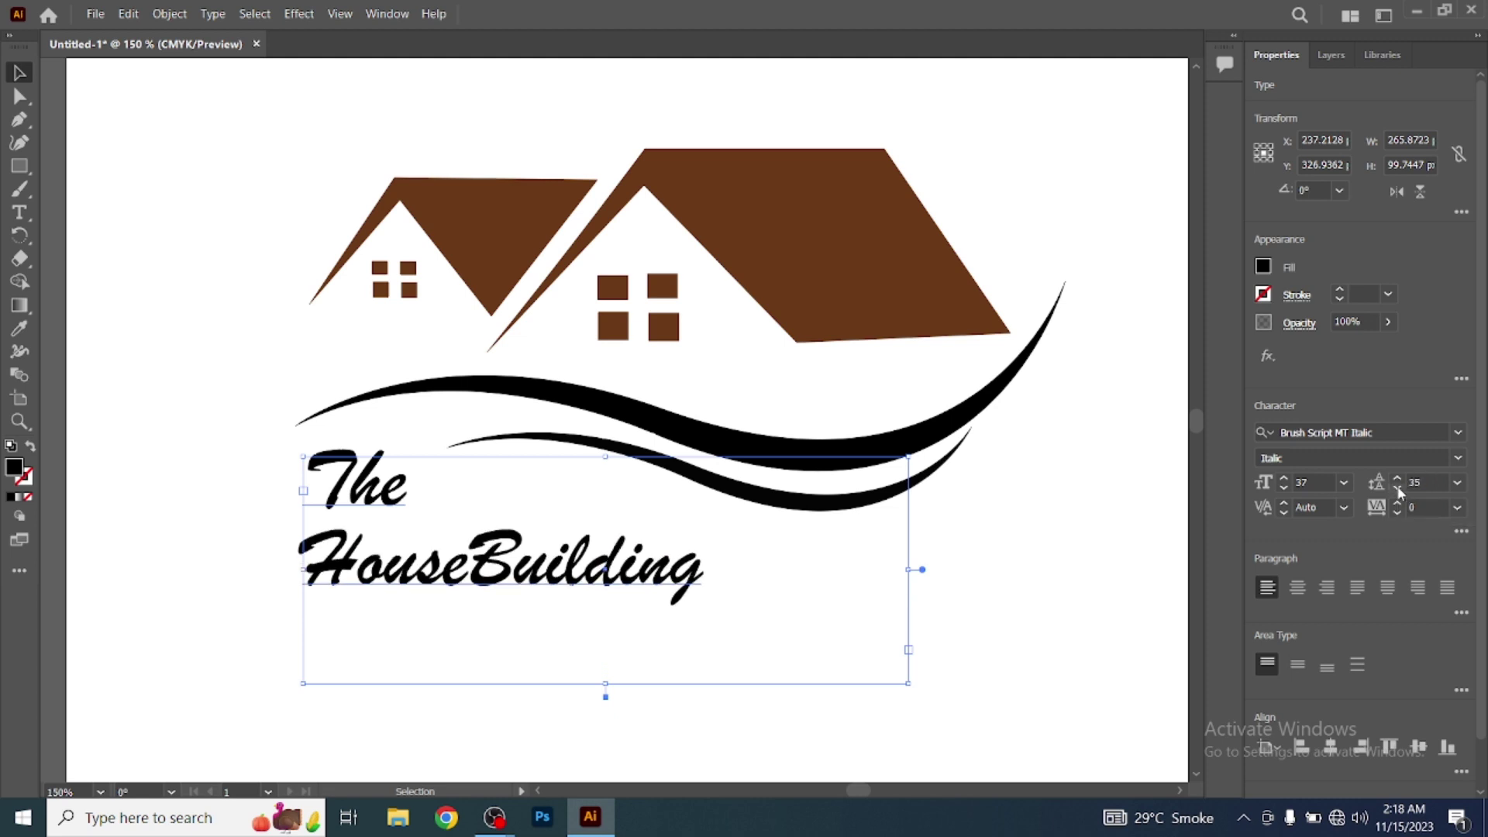
left_click(1284, 478)
left_click(1285, 478)
left_click(1284, 478)
left_click(1284, 478)
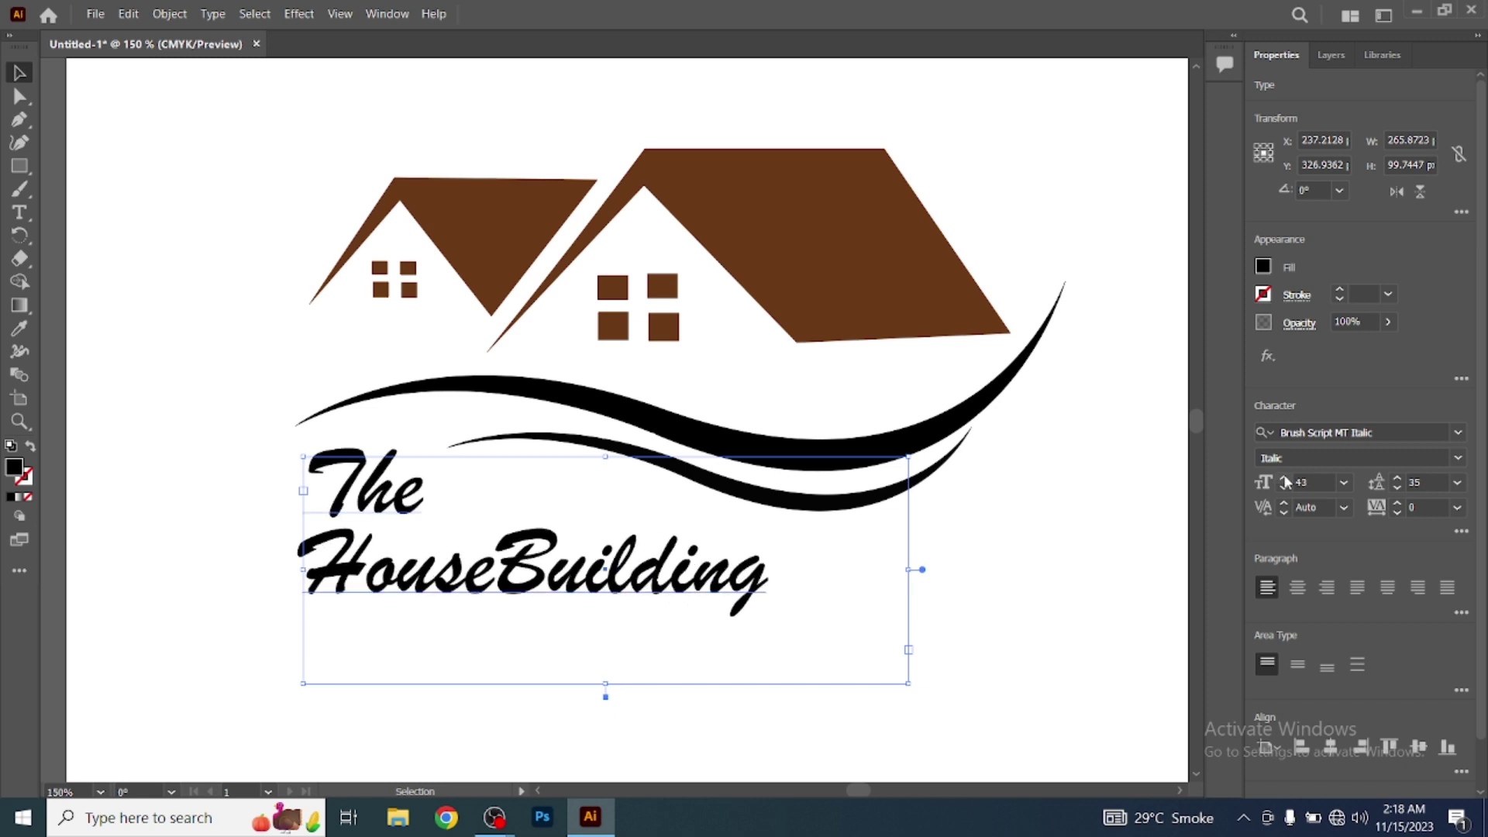
left_click_drag(729, 603, 702, 595)
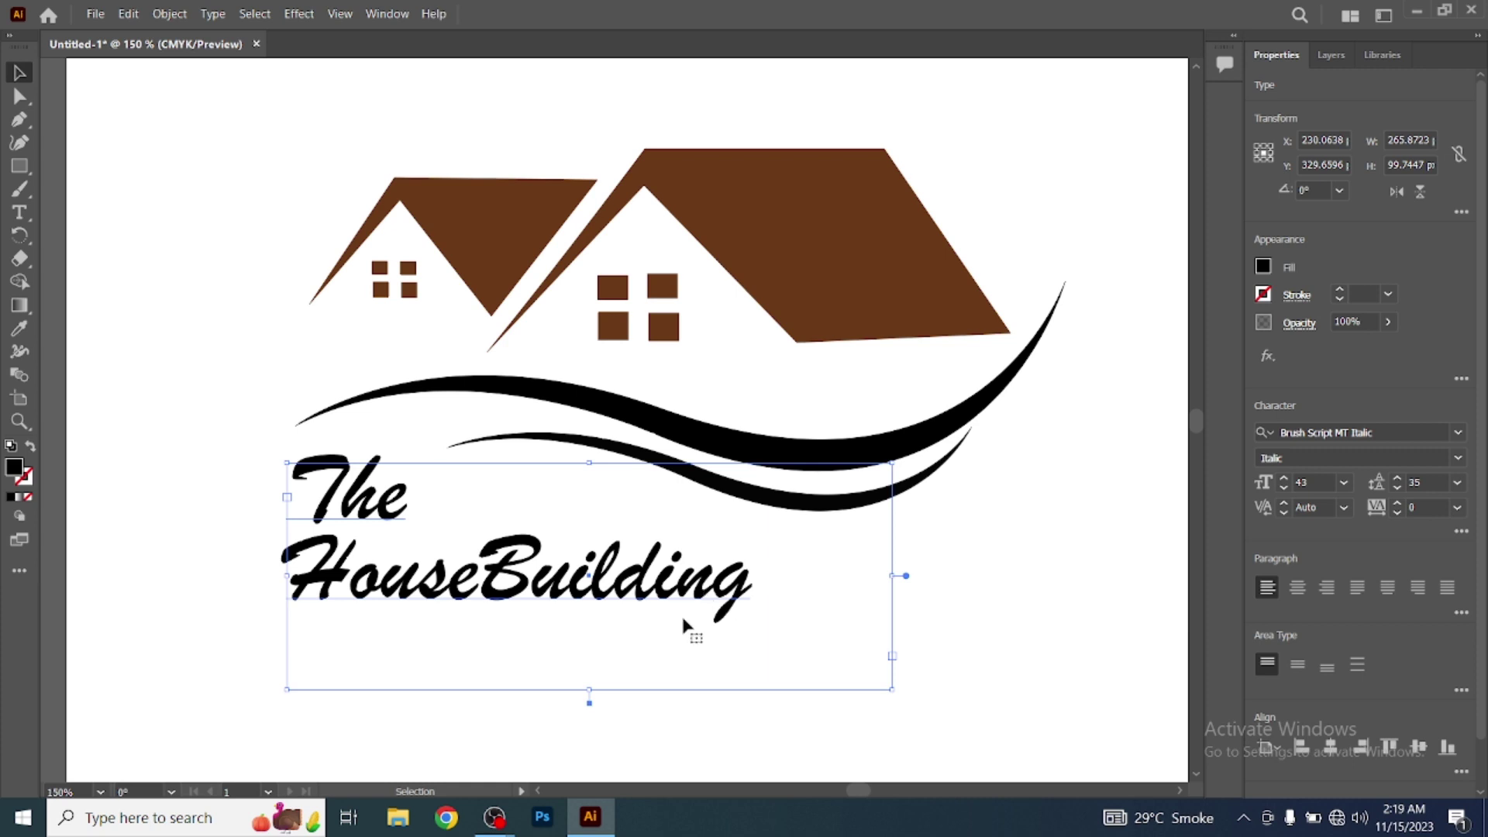
left_click_drag(548, 586, 562, 583)
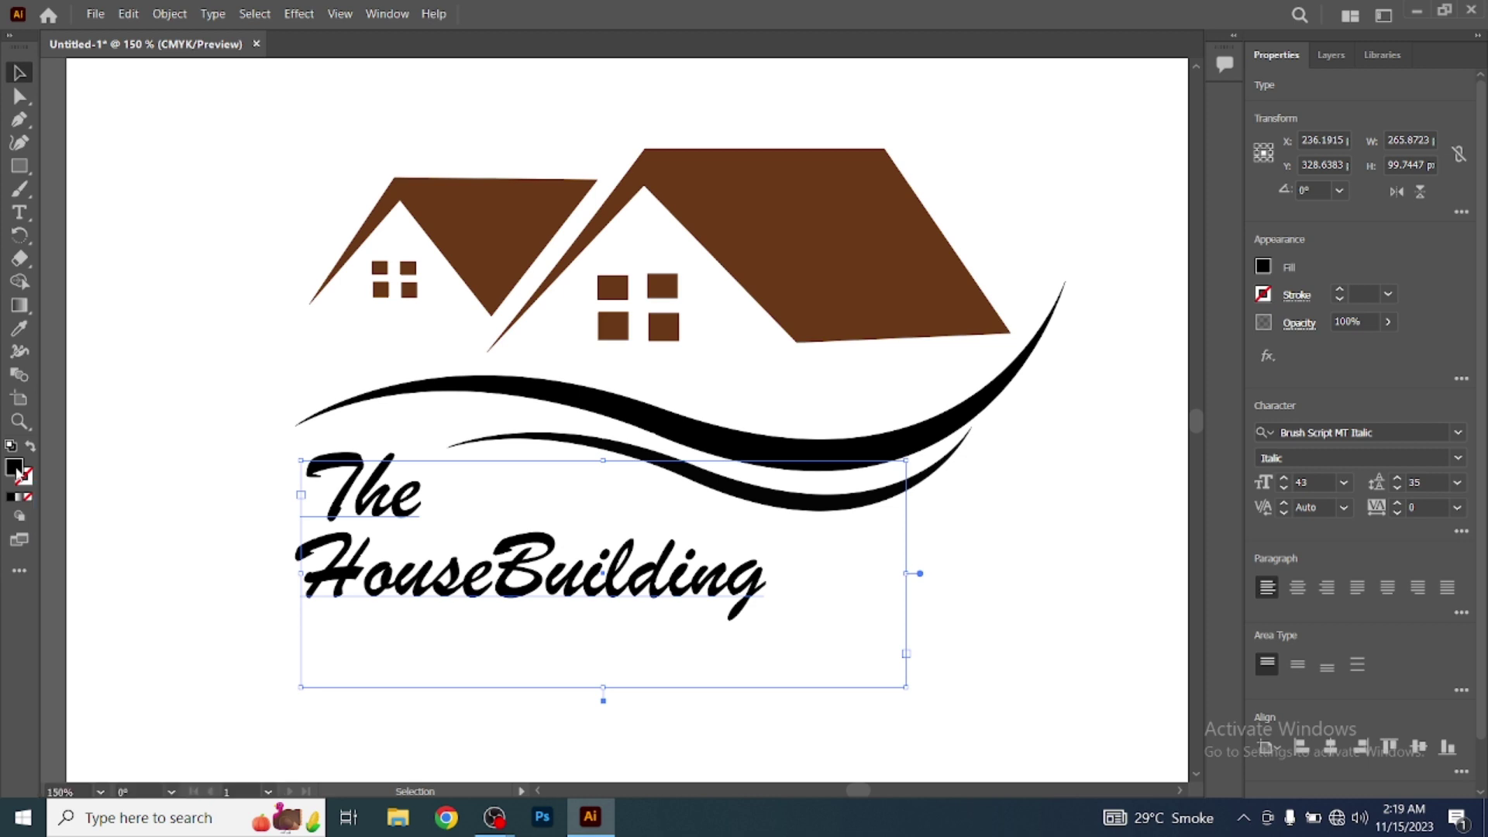
Fill the script text red, nudge it up under the swooshes, and deselect
double_click(16, 468)
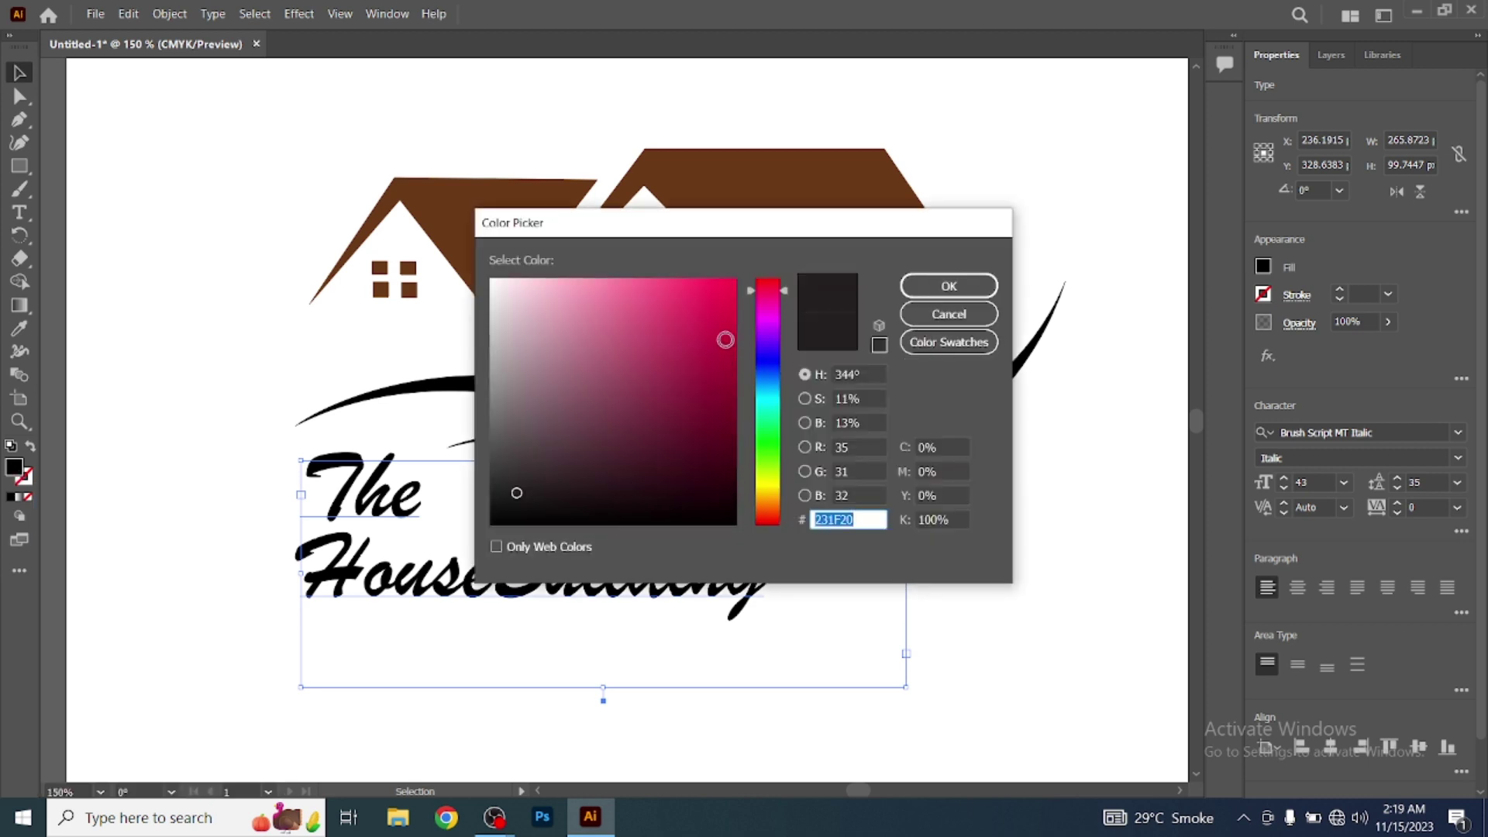
left_click(986, 287)
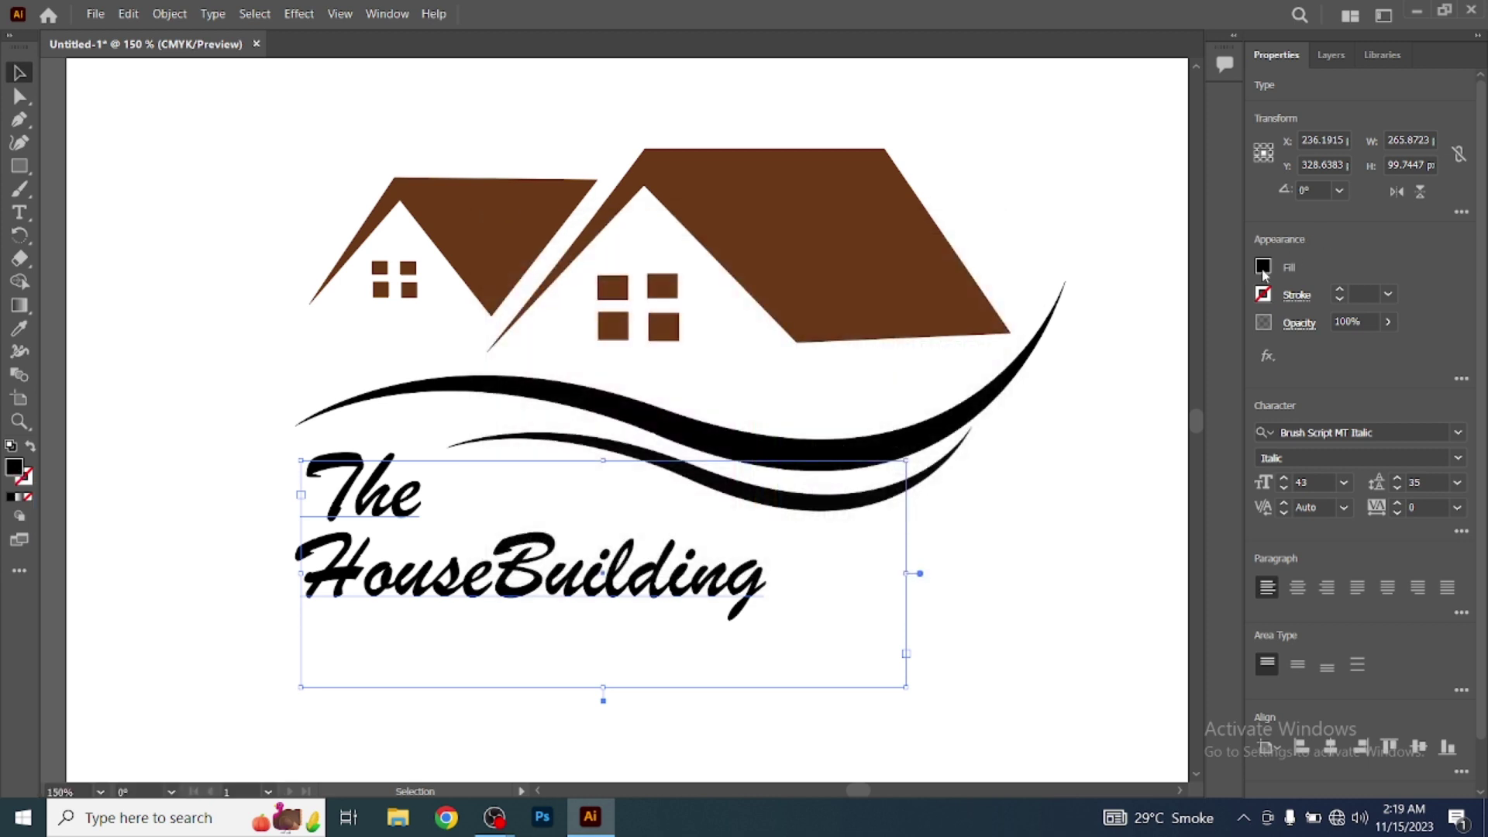
left_click(1263, 268)
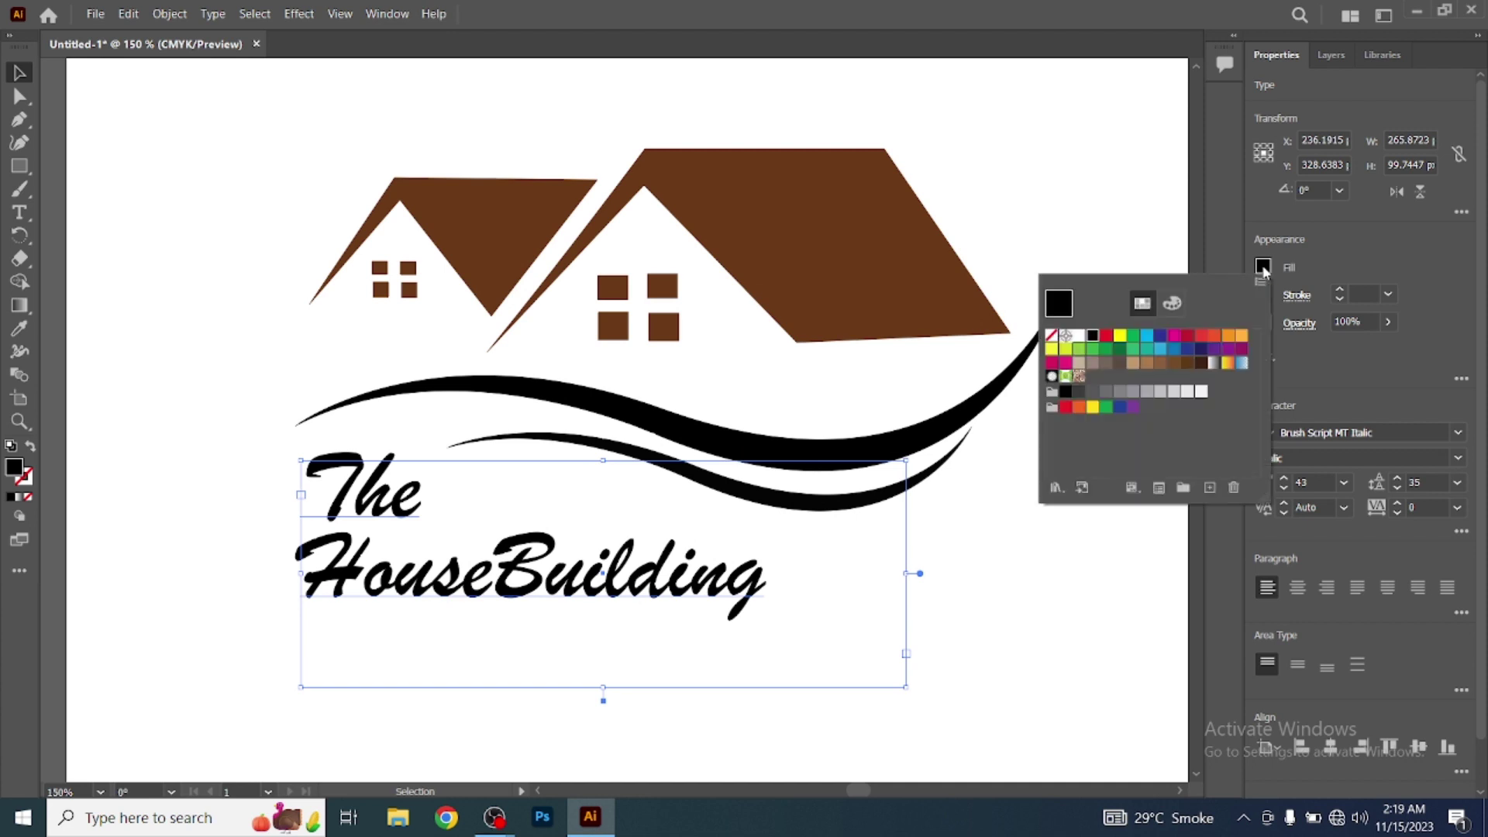
left_click(1160, 336)
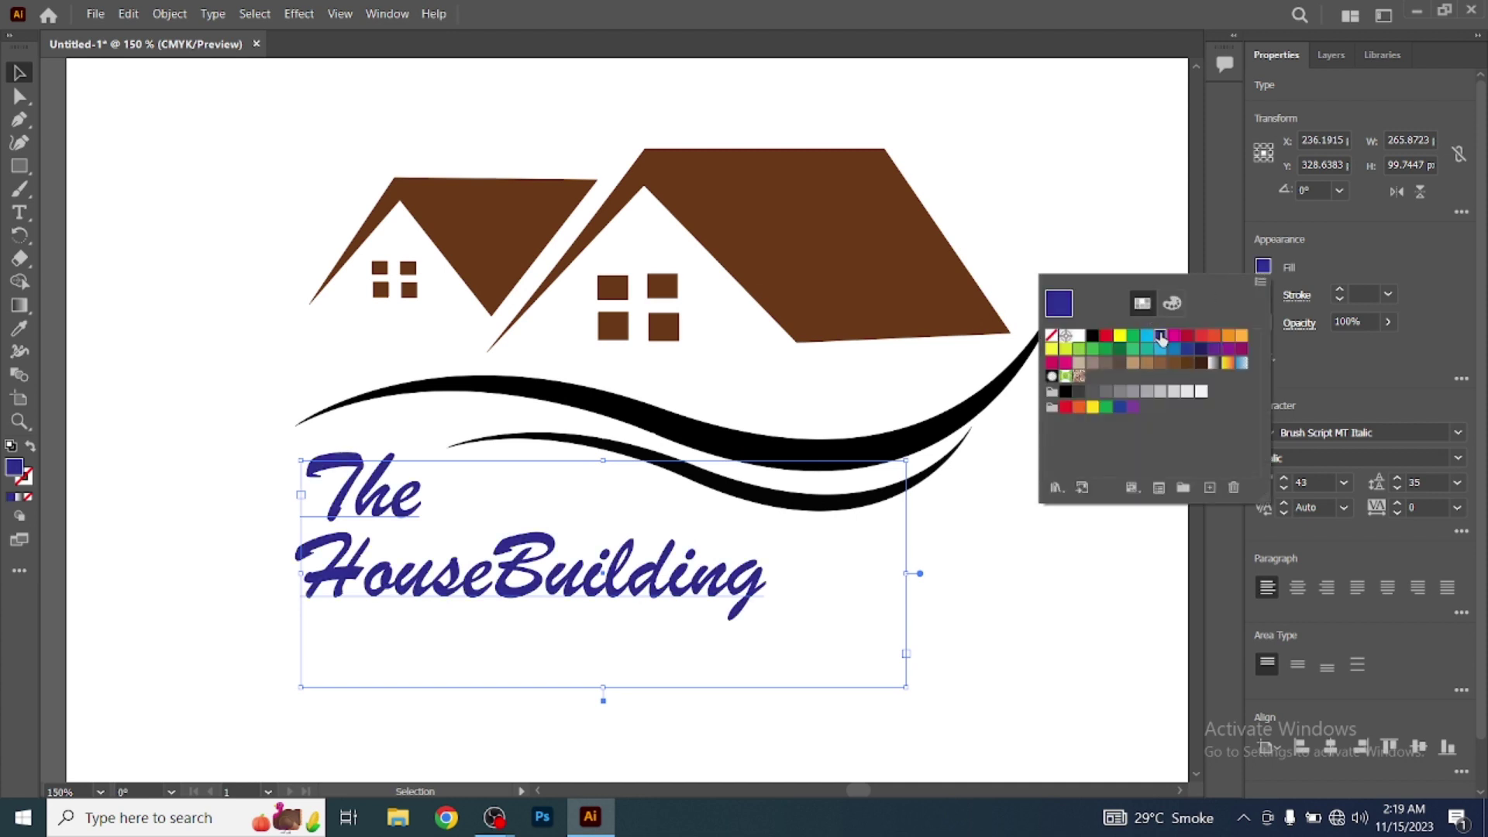
left_click(1106, 337)
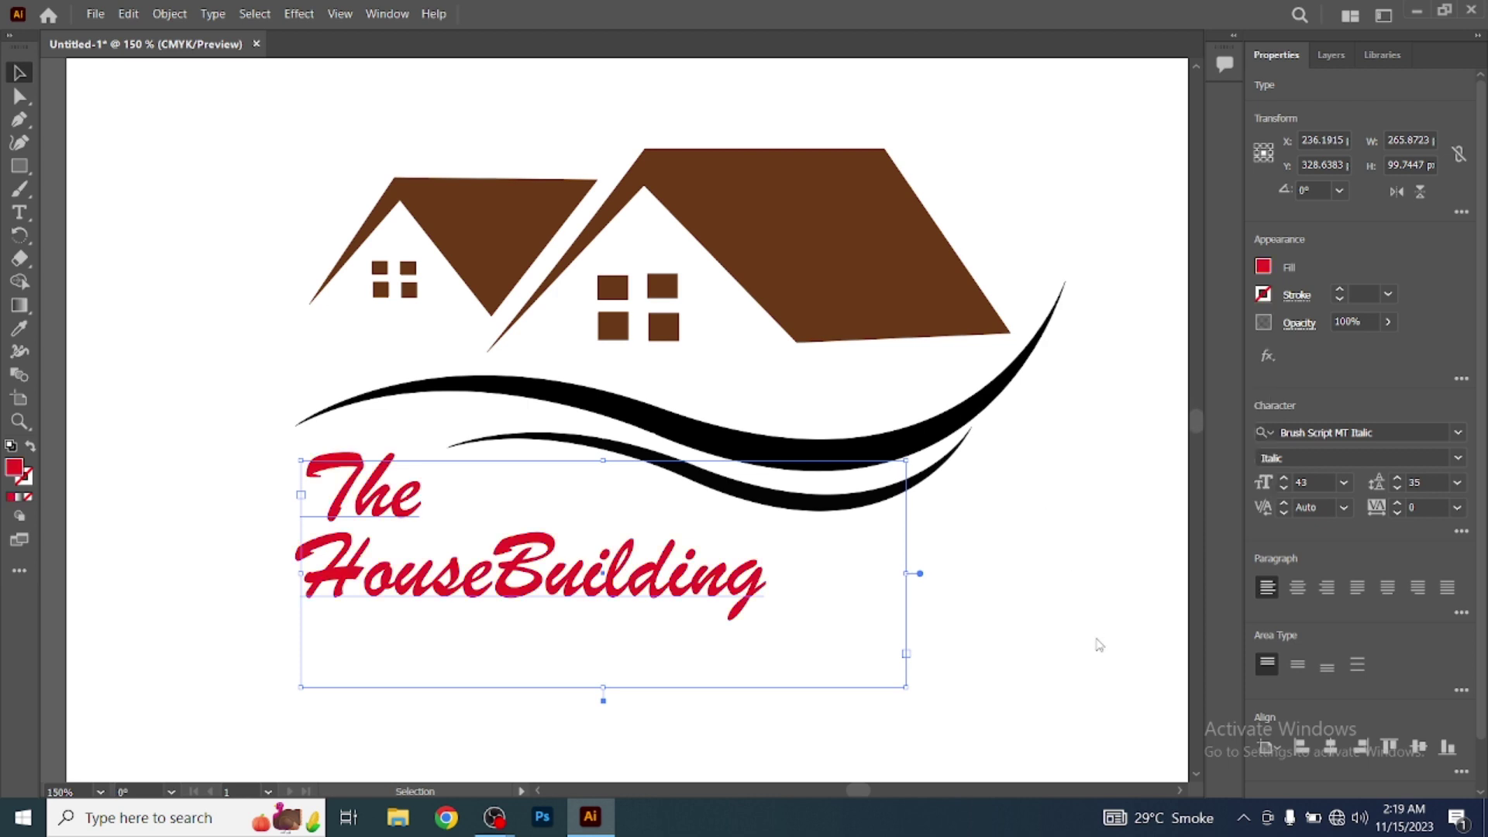
left_click_drag(732, 583, 708, 585)
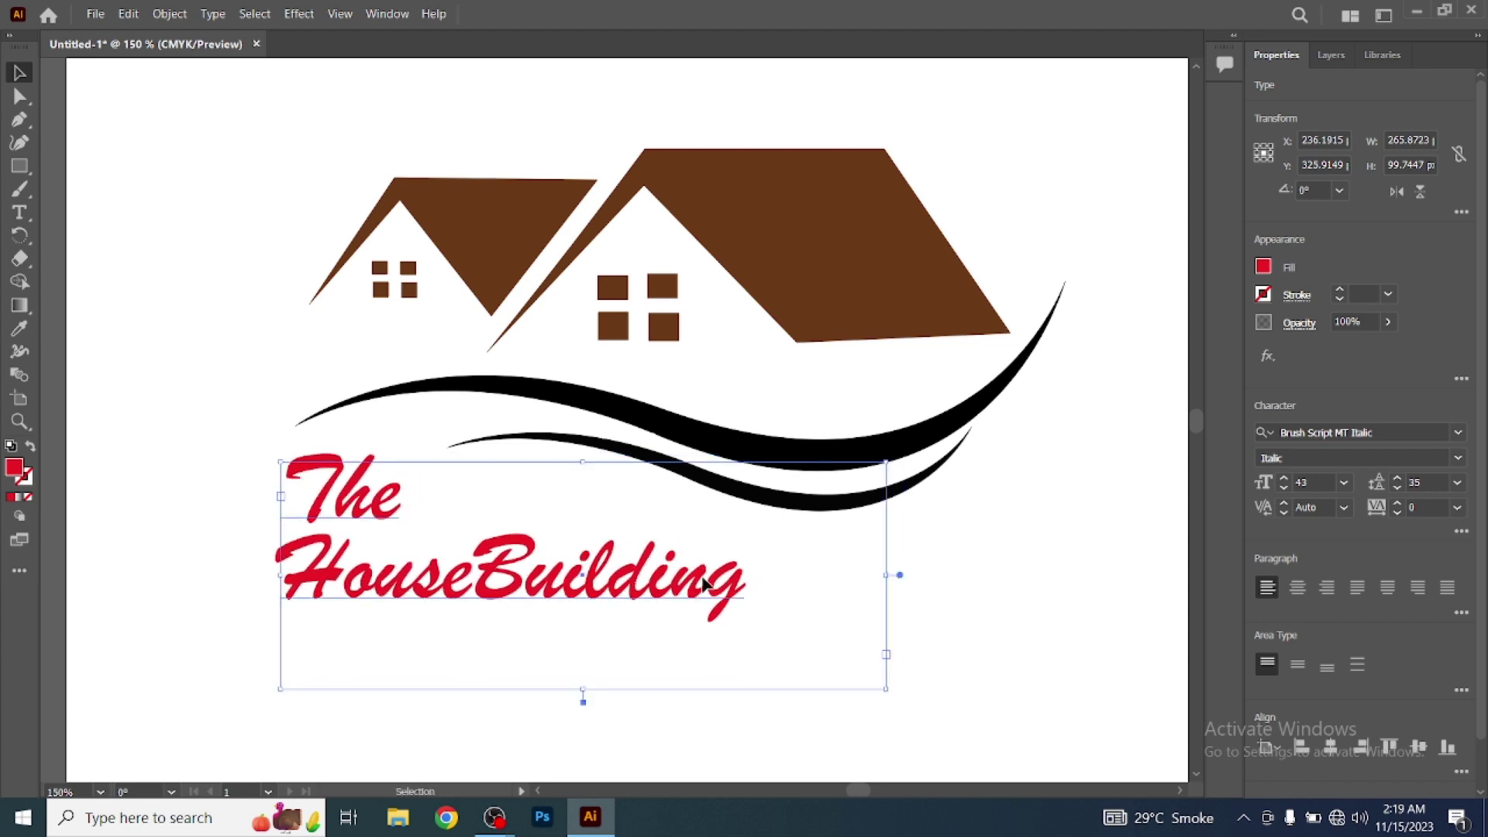
left_click(1004, 618)
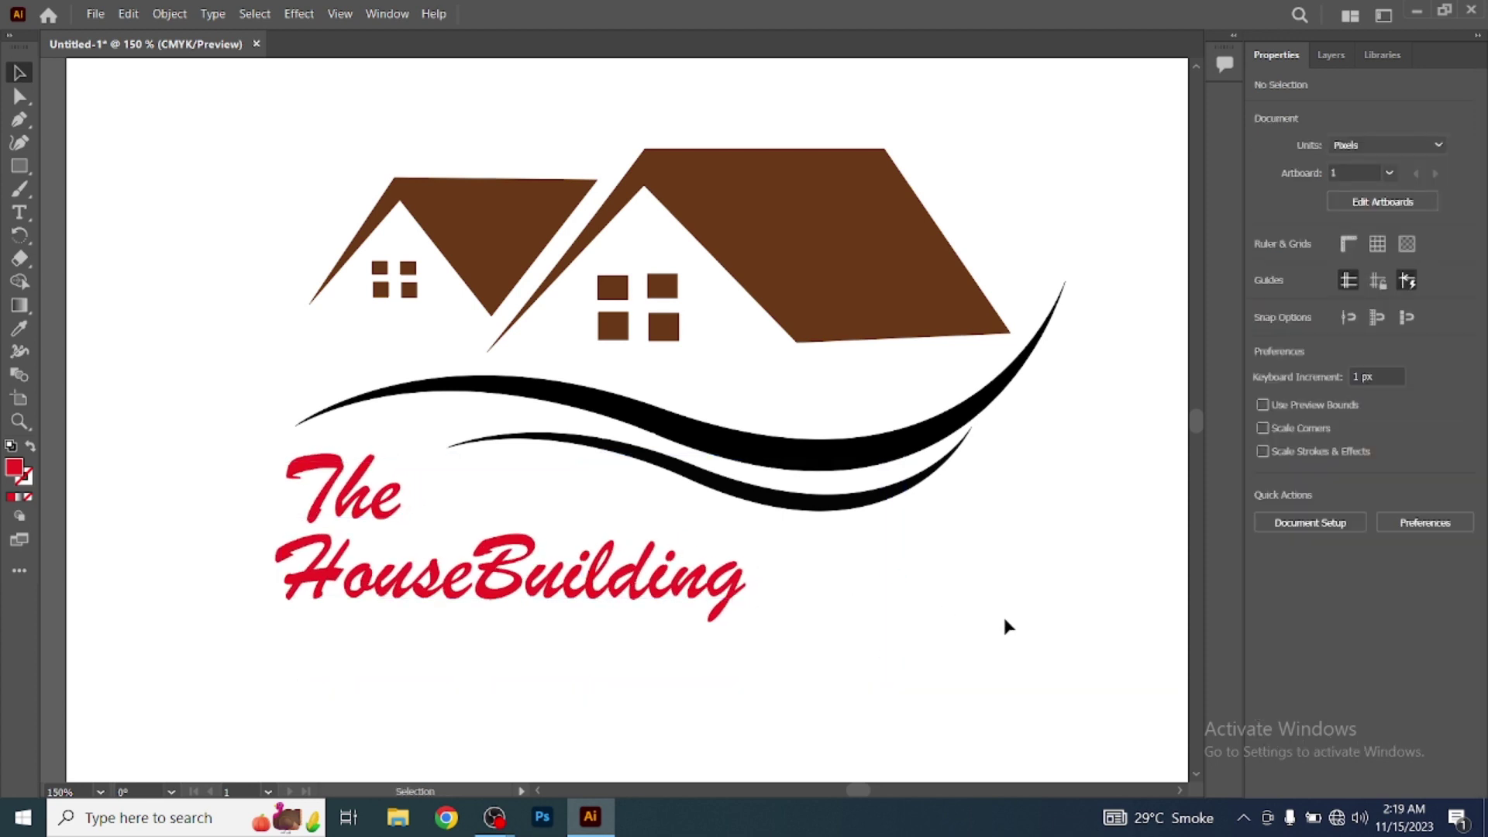